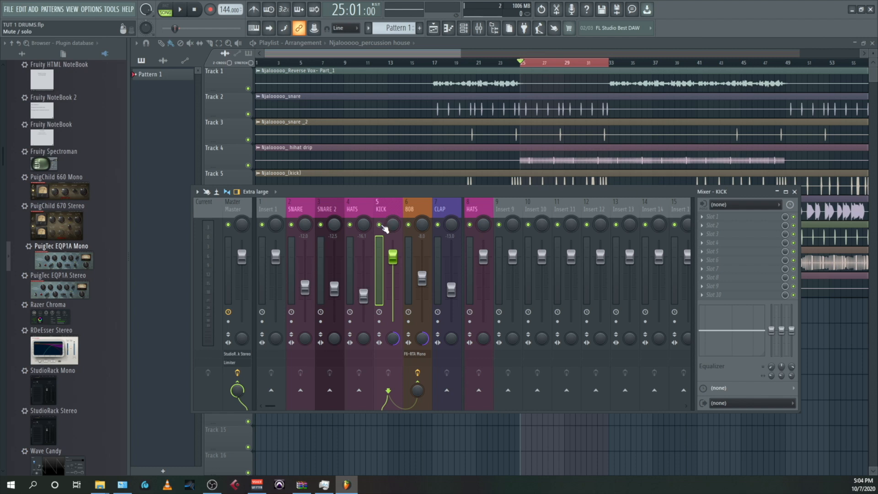
- Audition the looped section from bar 25 and solo the KICK mixer track
{"action": "right_click", "coordinate": [384, 227]}
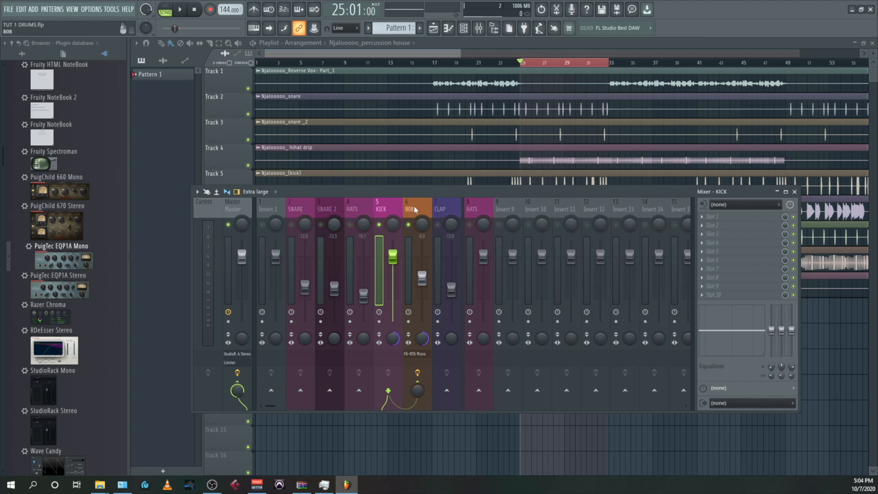
{"action": "right_click", "coordinate": [384, 230]}
{"action": "key", "text": "space"}
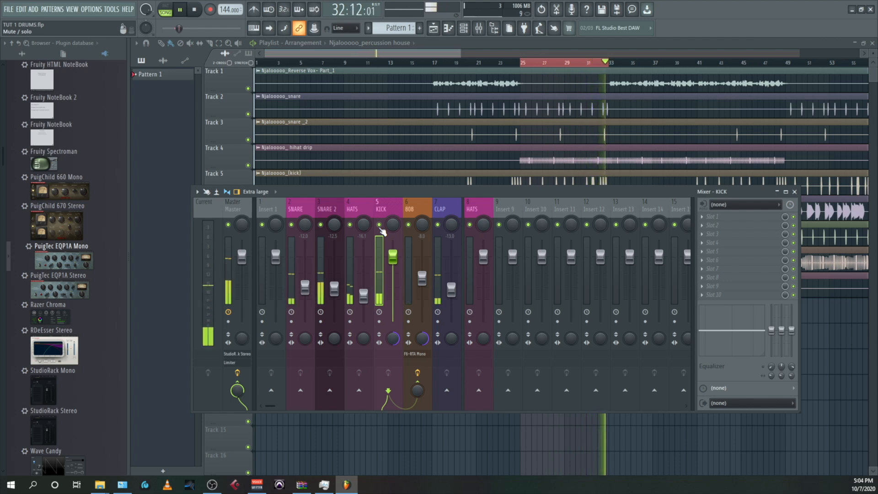
{"action": "key", "text": "space"}
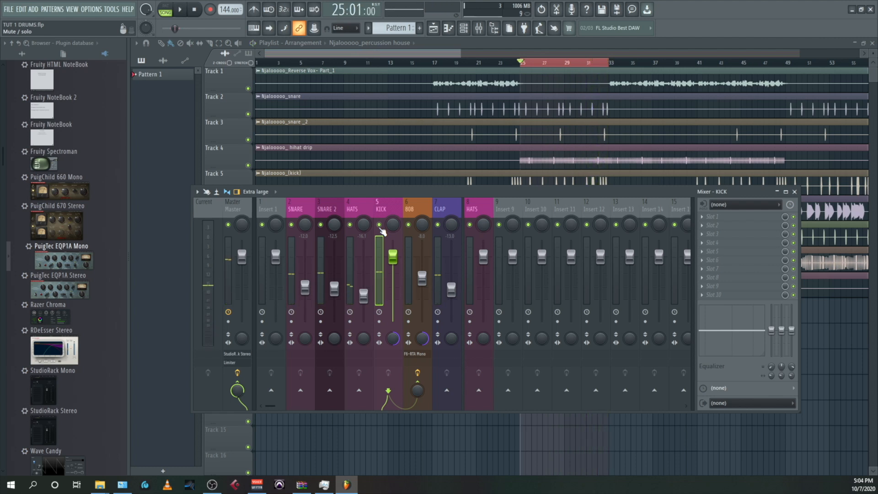
{"action": "right_click", "coordinate": [380, 227]}
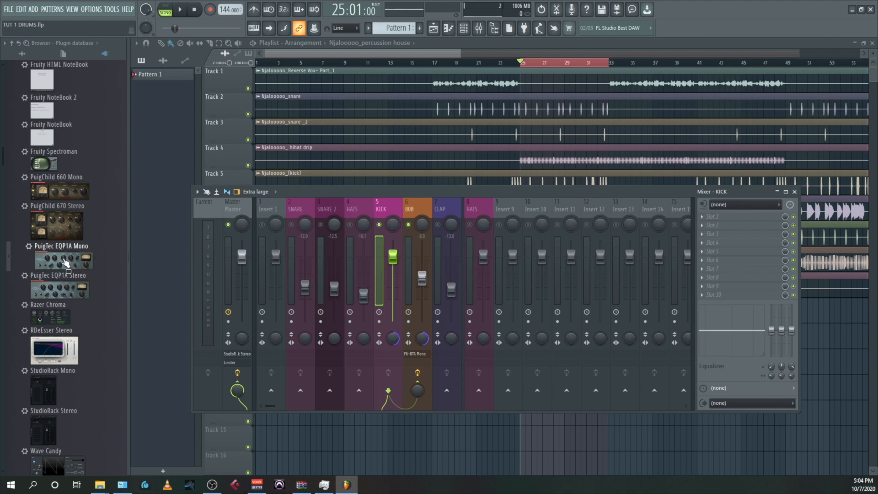
- Load Fruity Parametric EQ 2 in the first effect slot of the KICK track
{"action": "left_click", "coordinate": [704, 219]}
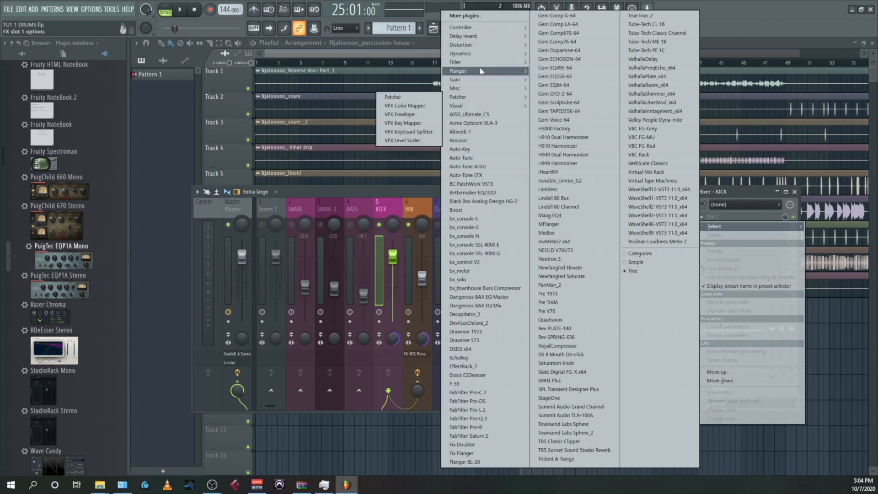
{"action": "mouse_move", "coordinate": [481, 62]}
{"action": "left_click", "coordinate": [401, 98]}
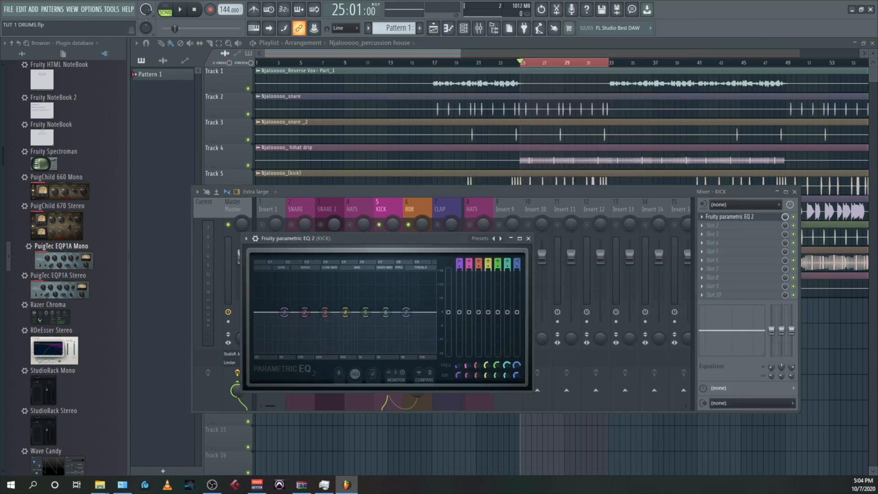
- Change band 1 of the kick's Parametric EQ 2 to a high pass at about 28 Hz and close the plugin
{"action": "right_click", "coordinate": [285, 313]}
{"action": "mouse_move", "coordinate": [298, 337]}
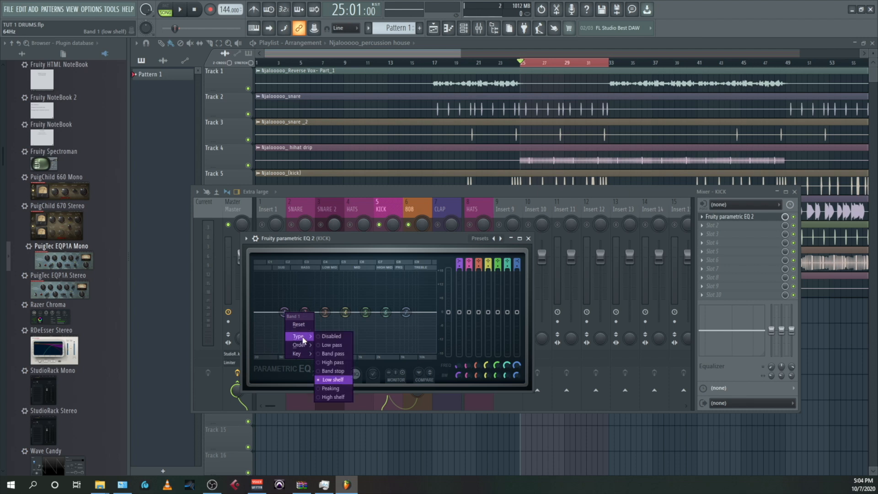
{"action": "left_click", "coordinate": [321, 358]}
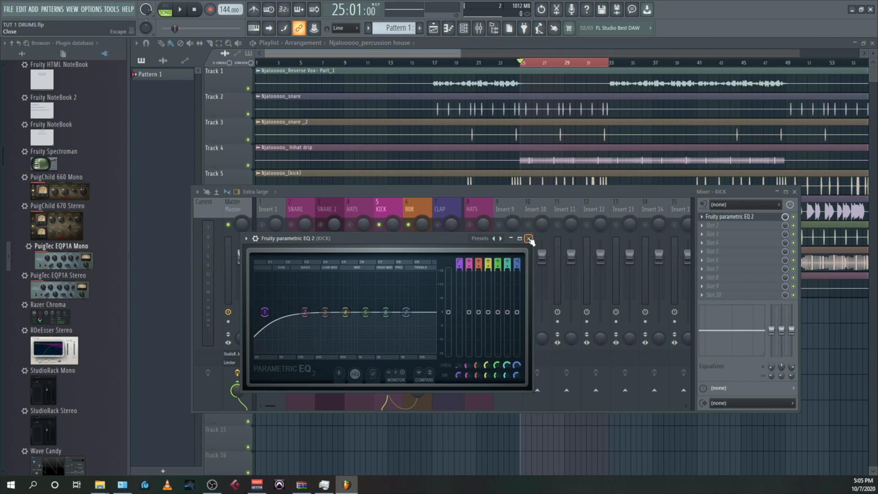
{"action": "left_click", "coordinate": [528, 238]}
- Add PuigTec EQP1A Mono to the KICK track with its low frequency at 60 CPS and low boost at about 2.9
{"action": "left_click_drag", "start_coordinate": [32, 269], "coordinate": [732, 232]}
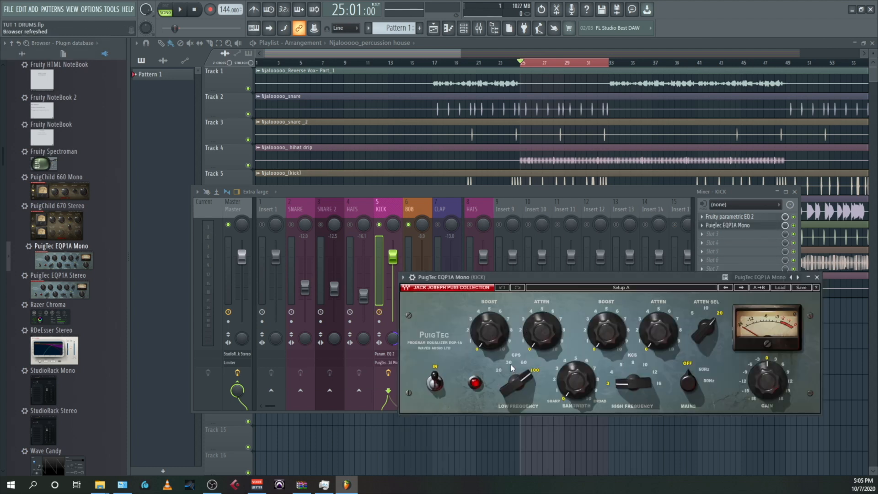
{"action": "left_click_drag", "start_coordinate": [516, 382], "coordinate": [516, 390]}
{"action": "left_click_drag", "start_coordinate": [489, 330], "coordinate": [490, 326]}
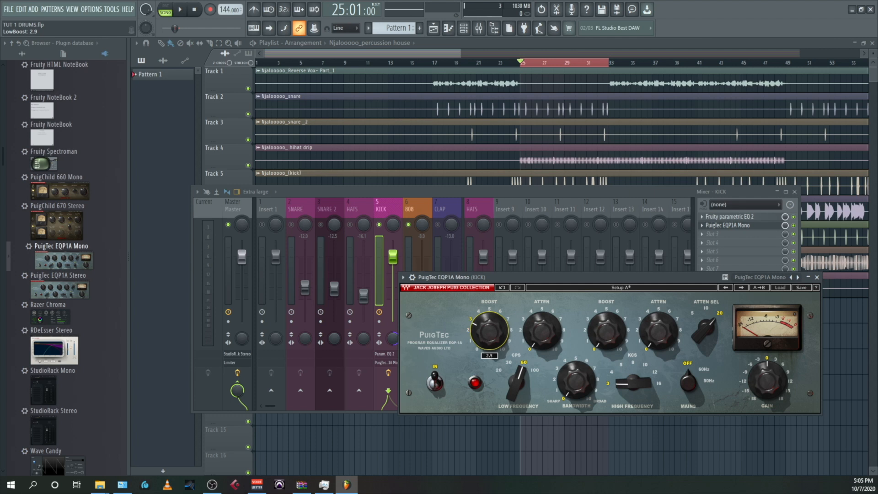
- Play the loop and compare the kick with the PuigTec EQP1A Mono bypassed and enabled
{"action": "key", "text": "space"}
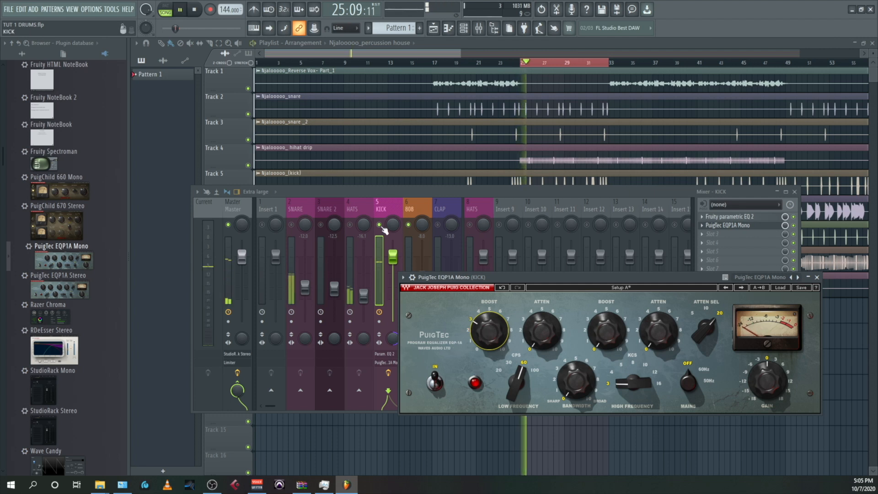
{"action": "left_click", "coordinate": [410, 261]}
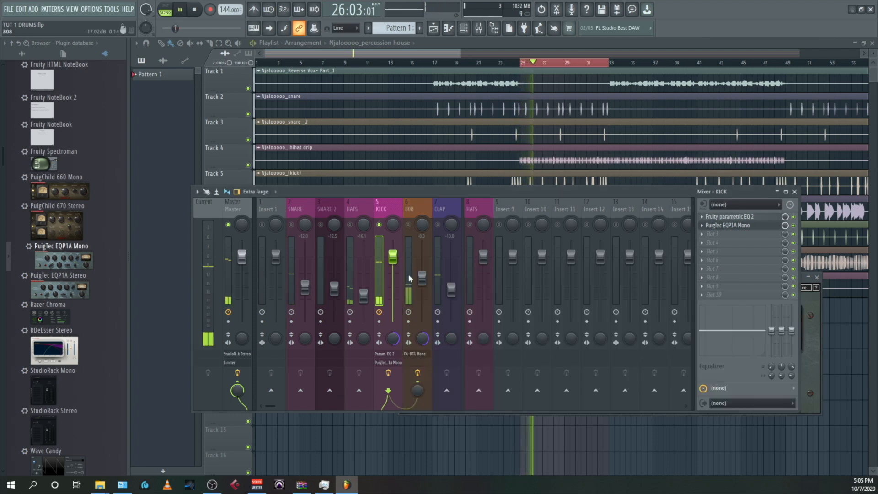
{"action": "left_click", "coordinate": [750, 226]}
{"action": "left_click", "coordinate": [794, 228]}
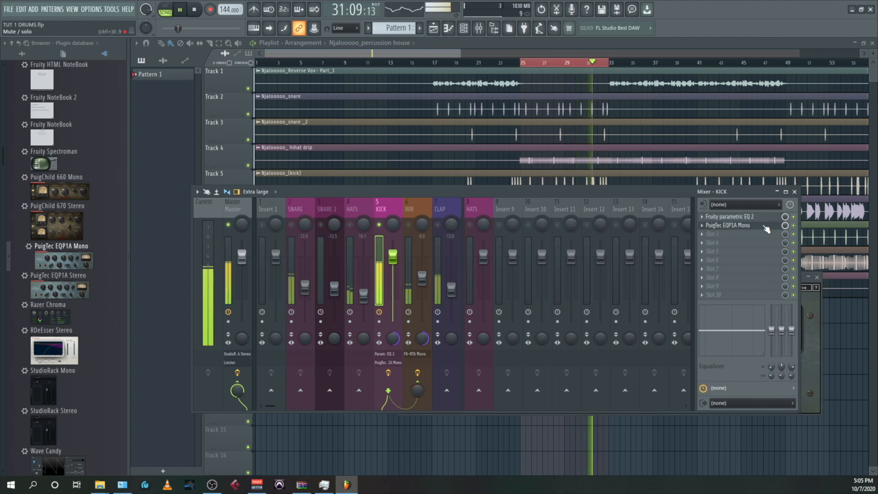
- Set the PuigTec's low-frequency attenuation to about 1.5 and lower its output gain slightly
{"action": "left_click", "coordinate": [735, 226]}
{"action": "left_click", "coordinate": [733, 226]}
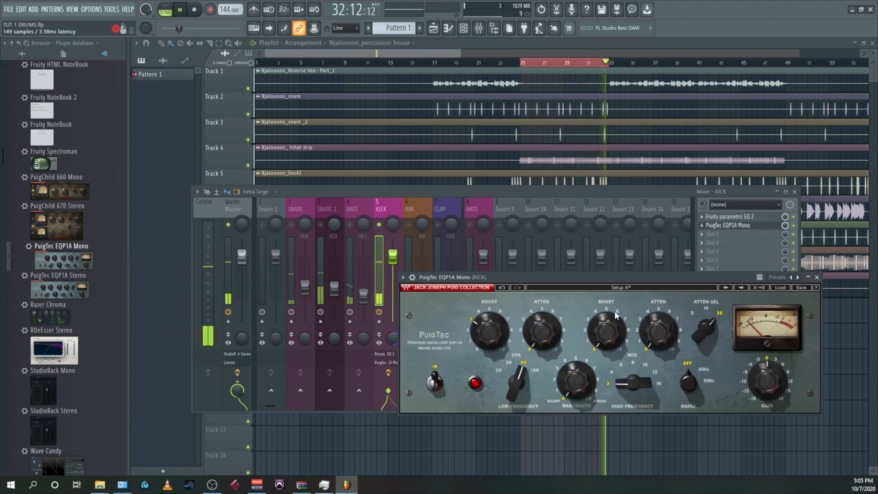
{"action": "left_click_drag", "start_coordinate": [542, 331], "coordinate": [542, 319]}
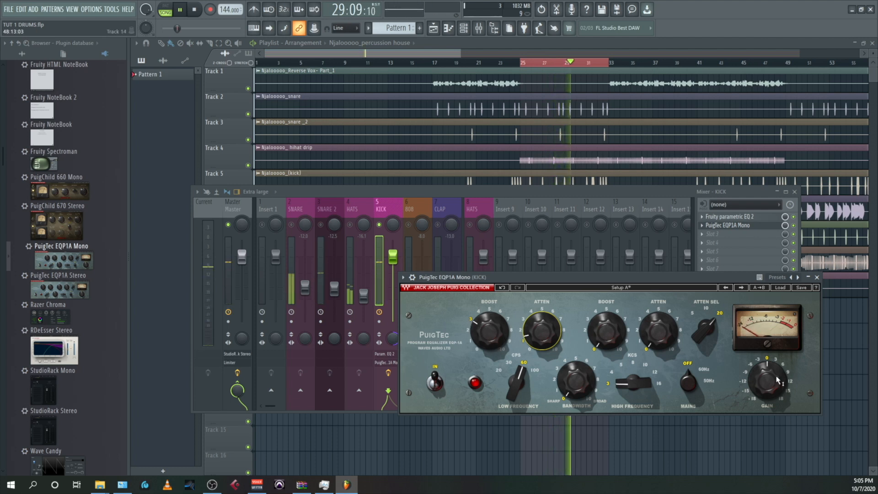
{"action": "left_click_drag", "start_coordinate": [767, 379], "coordinate": [766, 383]}
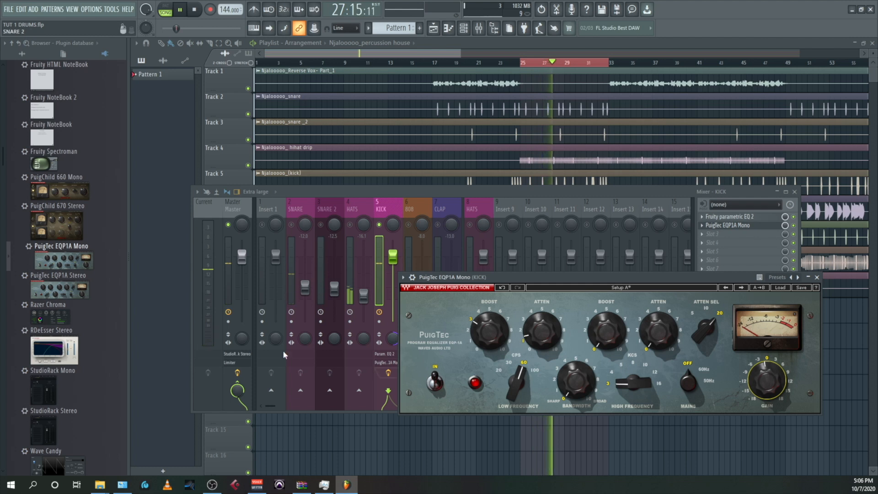
- Compare the adjusted PuigTec effect on the kick against bypass, and recheck its settings before closing its window
{"action": "left_click", "coordinate": [794, 225]}
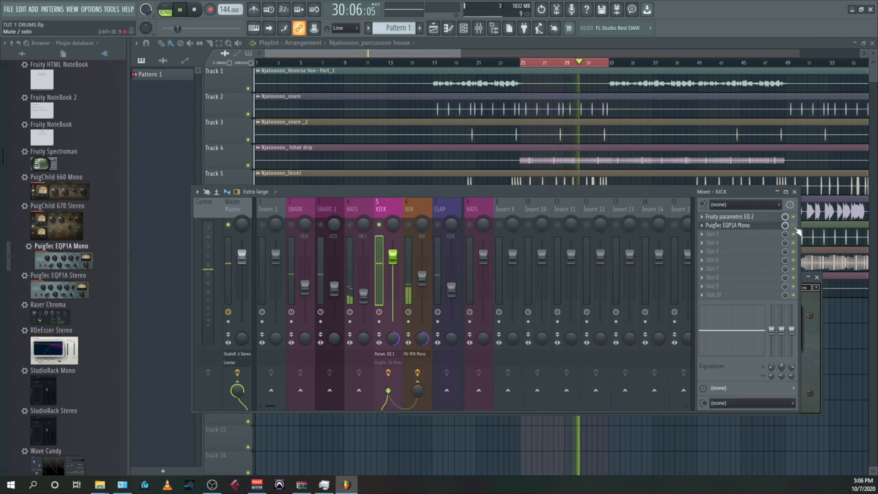
{"action": "left_click", "coordinate": [794, 226]}
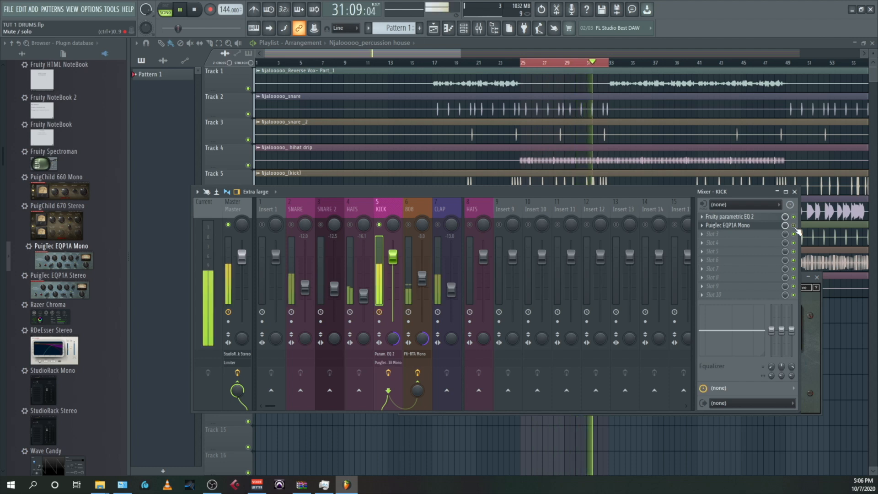
{"action": "left_click", "coordinate": [758, 225]}
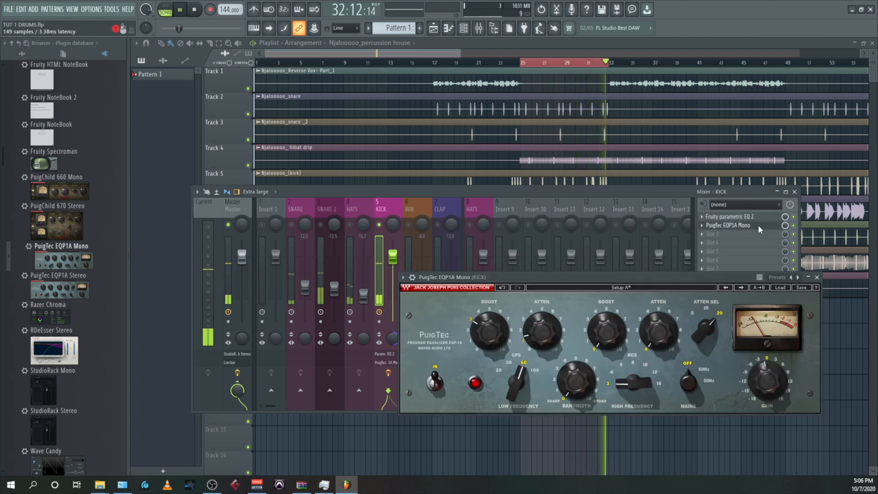
{"action": "left_click_drag", "start_coordinate": [535, 278], "coordinate": [464, 287]}
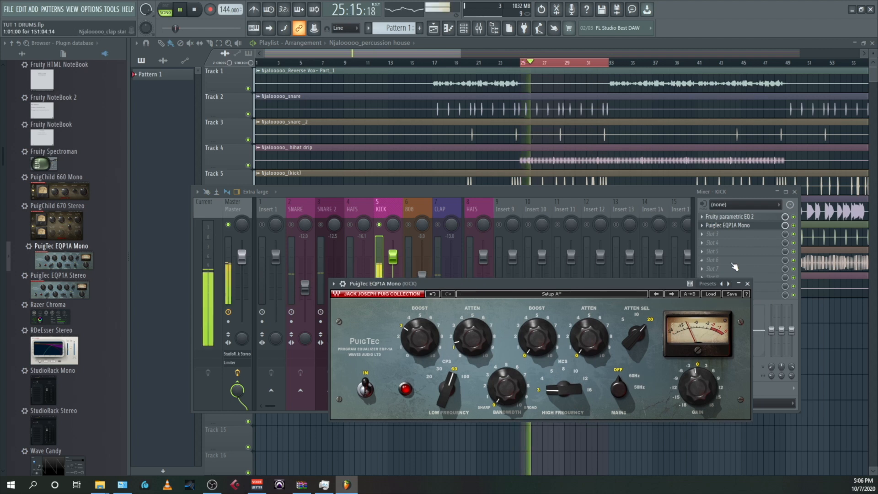
{"action": "left_click", "coordinate": [747, 283]}
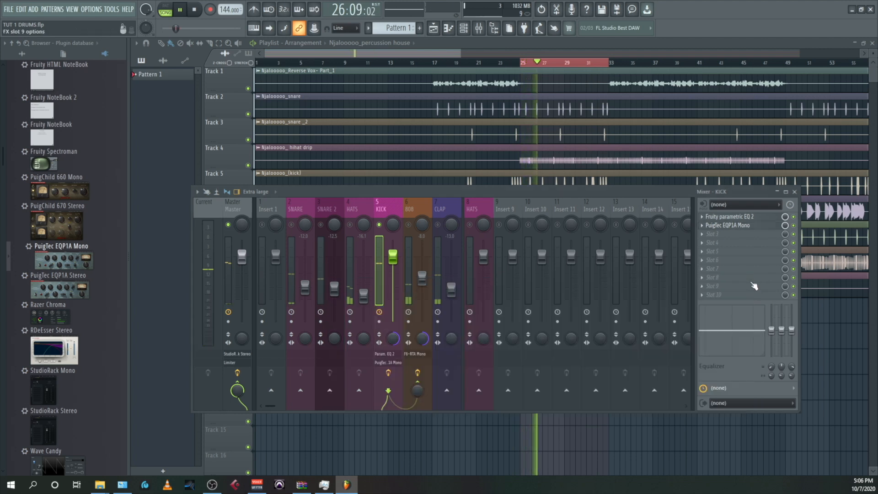
- Bypass the PuigTec and examine the kick's frequency spectrum in Parametric EQ 2 during playback, closing the EQ when done
{"action": "right_click", "coordinate": [794, 226]}
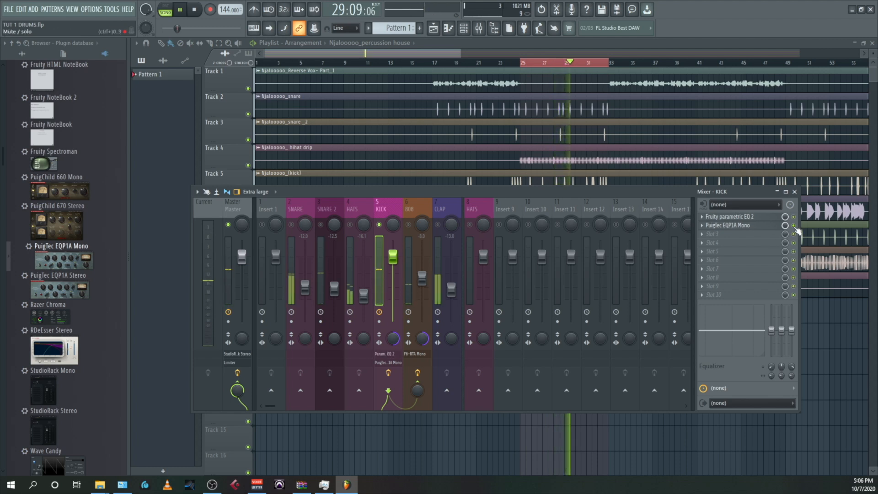
{"action": "left_click", "coordinate": [794, 224]}
{"action": "left_click", "coordinate": [794, 217]}
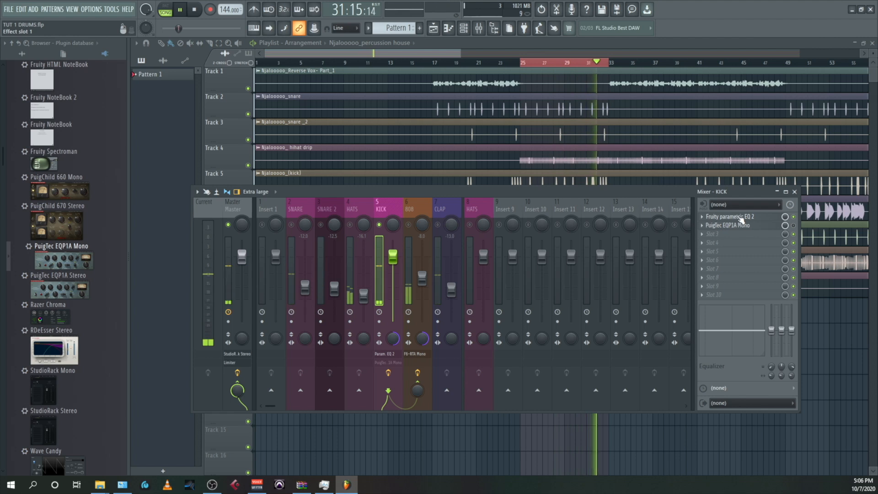
{"action": "left_click", "coordinate": [716, 217]}
{"action": "left_click_drag", "start_coordinate": [377, 242], "coordinate": [535, 244]}
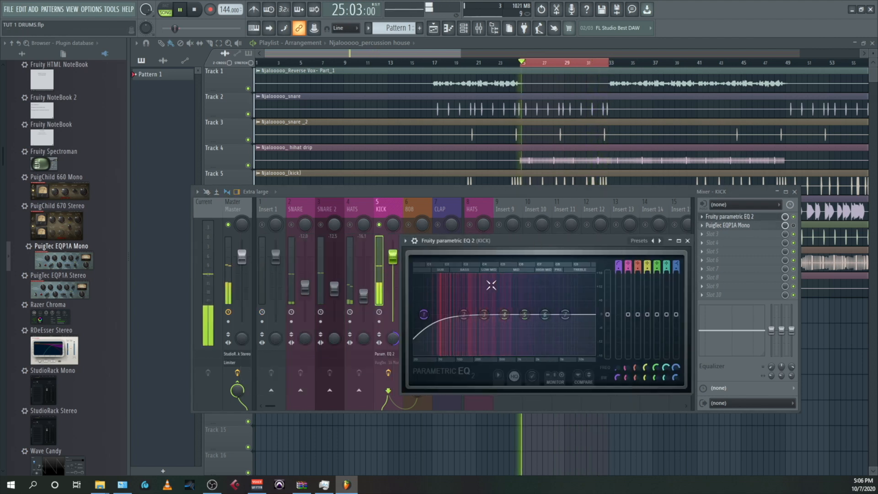
{"action": "key", "text": "space"}
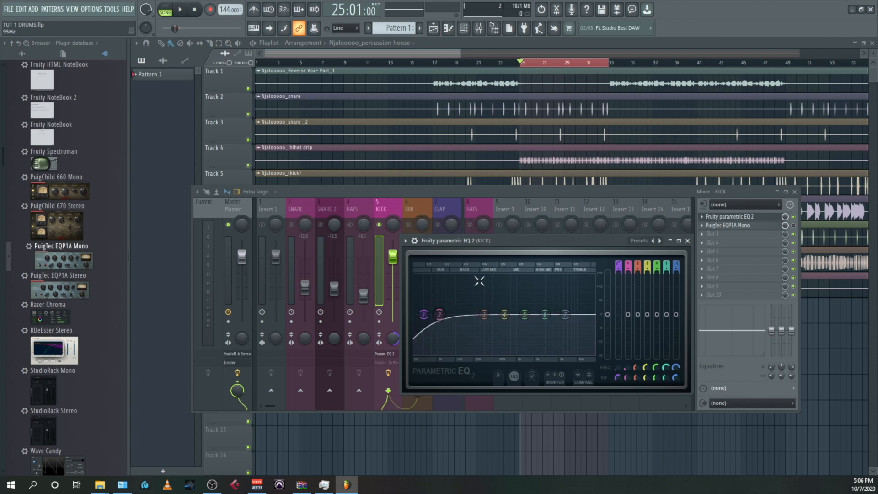
{"action": "left_click", "coordinate": [687, 240]}
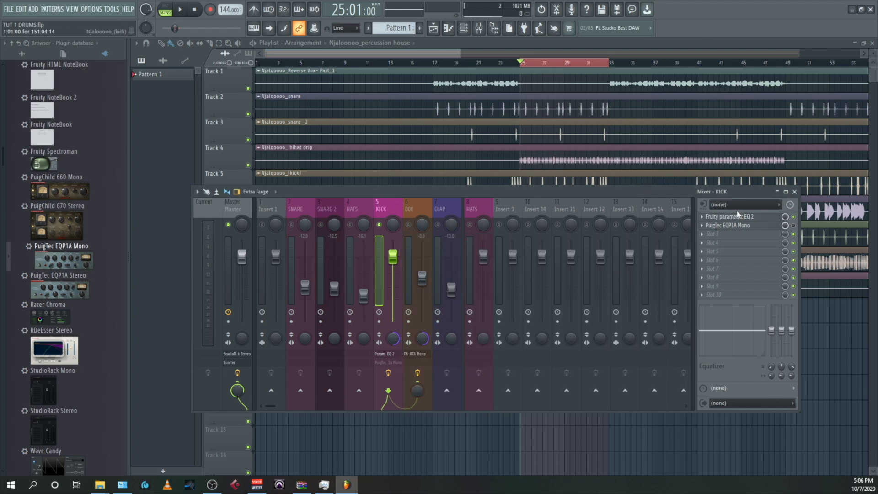
- Review the kick's Parametric EQ 2 and PuigTec settings, and play the loop with the PuigTec alternately bypassed and enabled
{"action": "left_click", "coordinate": [745, 216]}
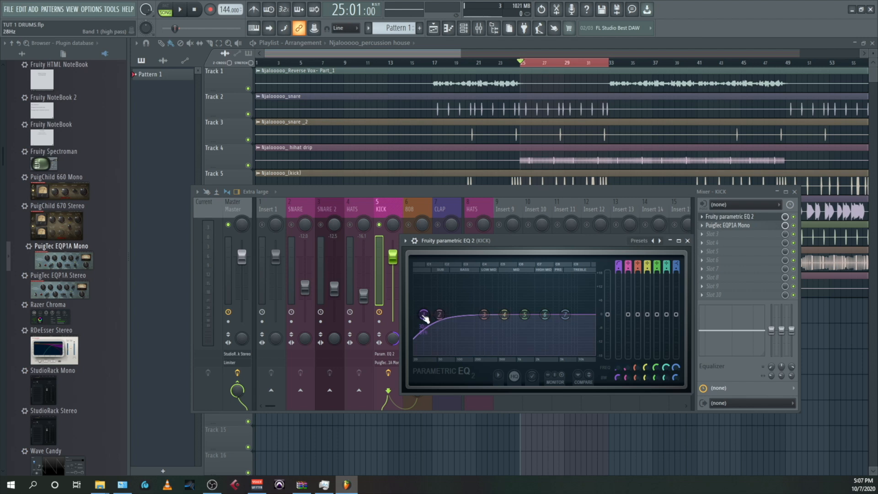
{"action": "left_click", "coordinate": [744, 226]}
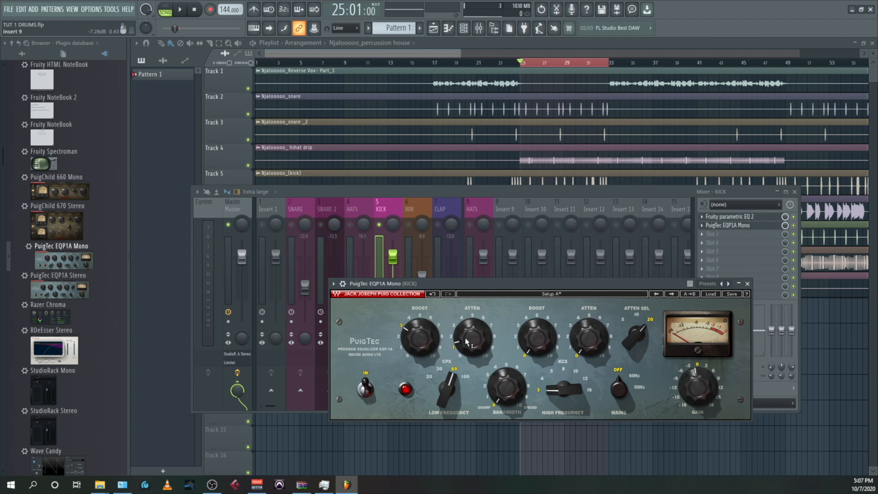
{"action": "key", "text": "space"}
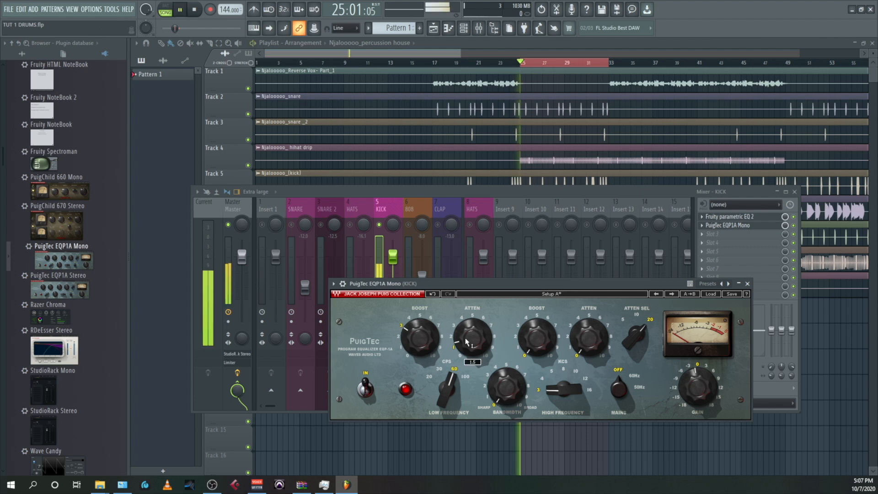
{"action": "left_click", "coordinate": [796, 227]}
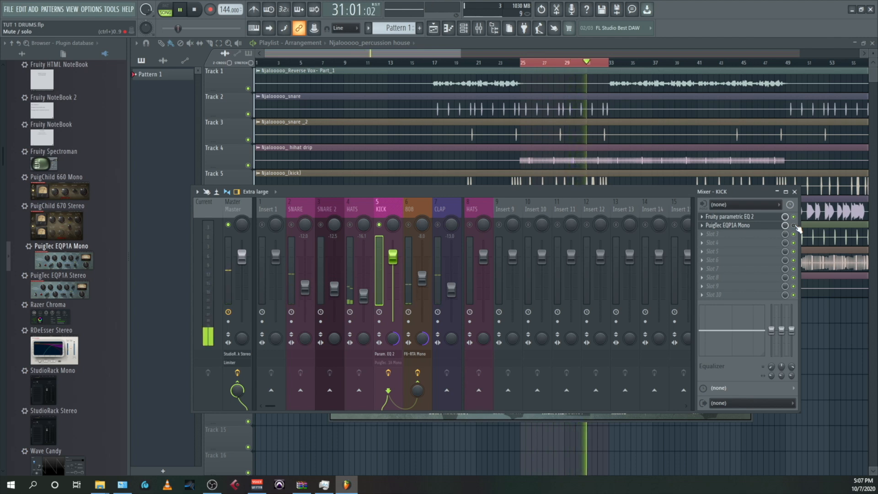
{"action": "left_click", "coordinate": [796, 226]}
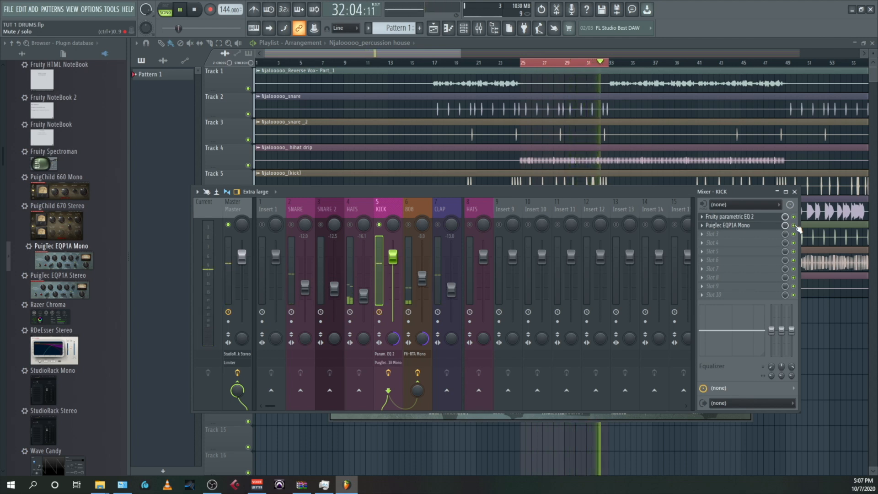
{"action": "left_click", "coordinate": [795, 226]}
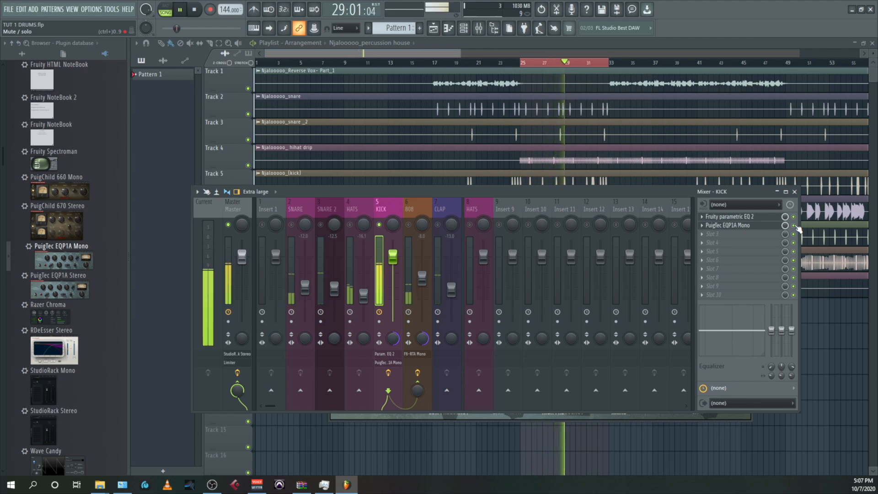
{"action": "key", "text": "space"}
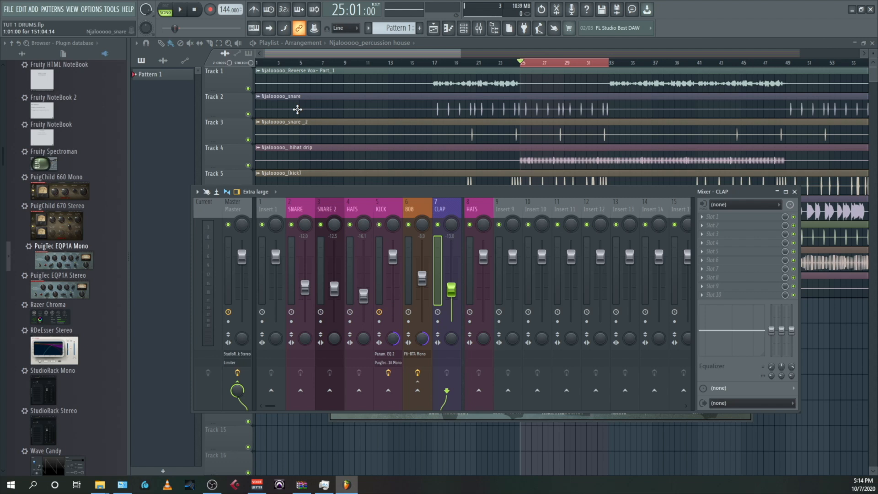
- Start playback of the drum loop and solo the KICK track
{"action": "key", "text": "space"}
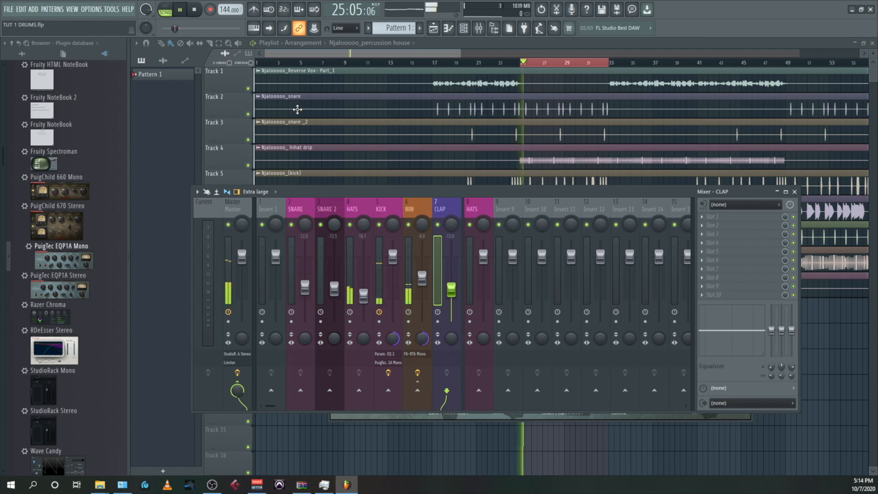
{"action": "right_click", "coordinate": [380, 225]}
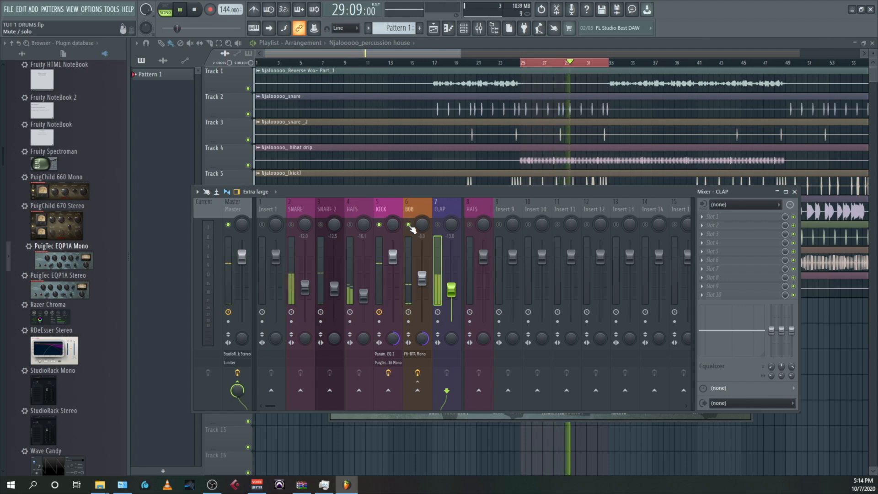
- Unsolo the KICK track, solo the CLAP track and play the drum loop
{"action": "right_click", "coordinate": [379, 225]}
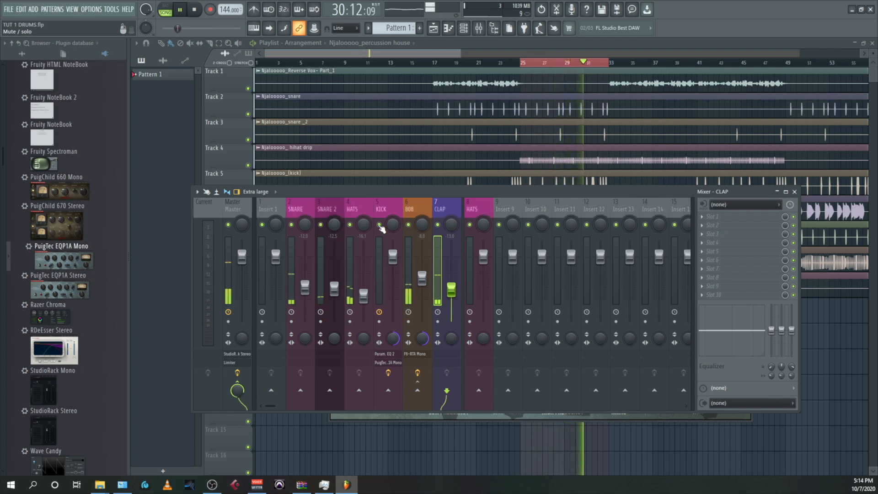
{"action": "key", "text": "space"}
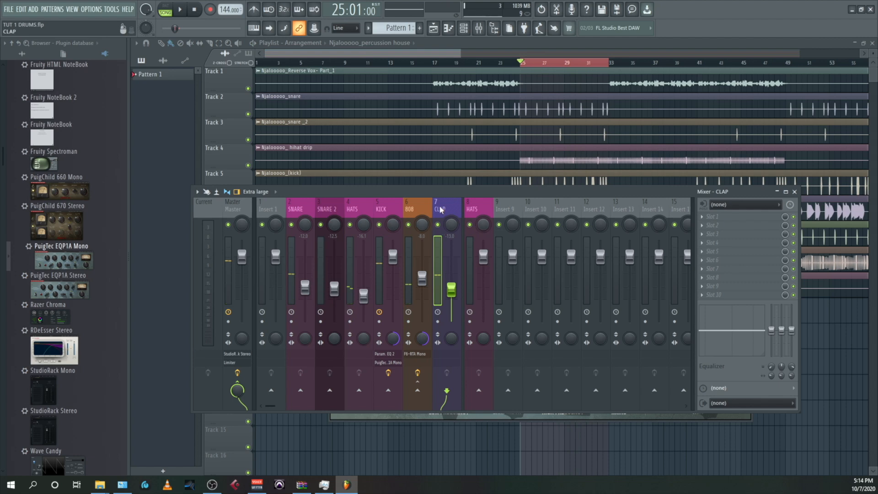
{"action": "right_click", "coordinate": [438, 225]}
{"action": "key", "text": "space"}
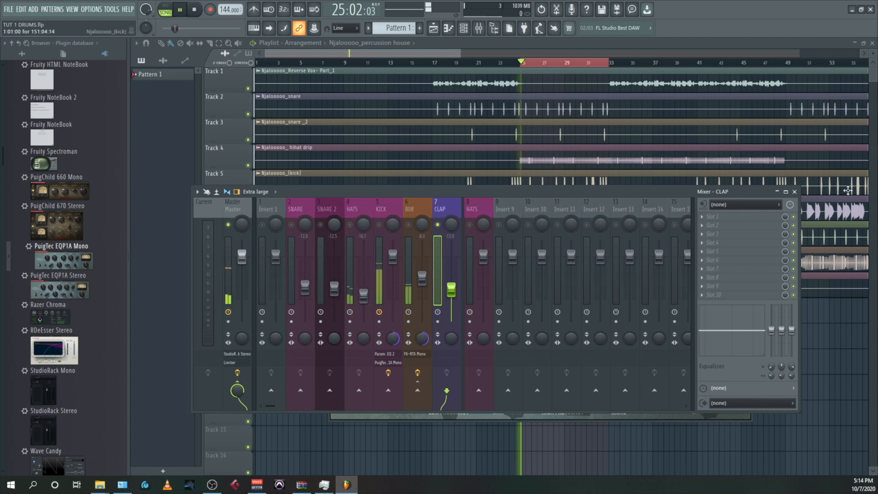
- Load Fruity parametric EQ 2 into the first effect slot of the CLAP track
{"action": "left_click", "coordinate": [713, 216]}
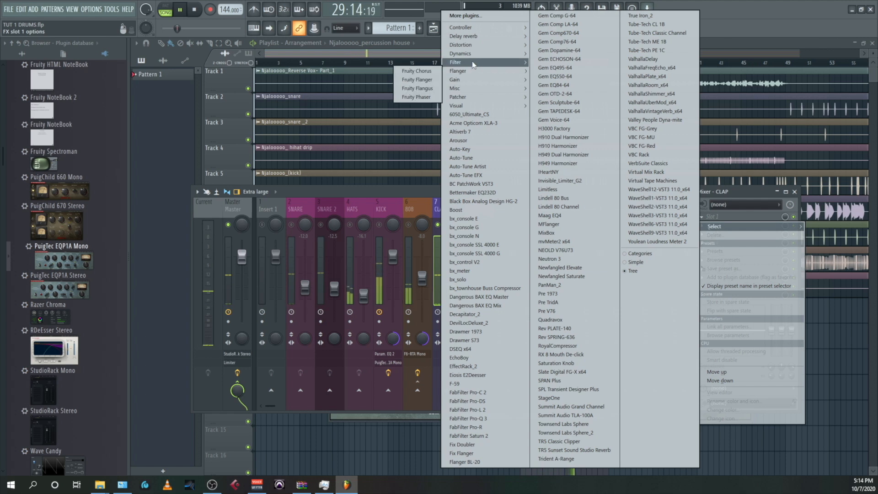
{"action": "mouse_move", "coordinate": [483, 65]}
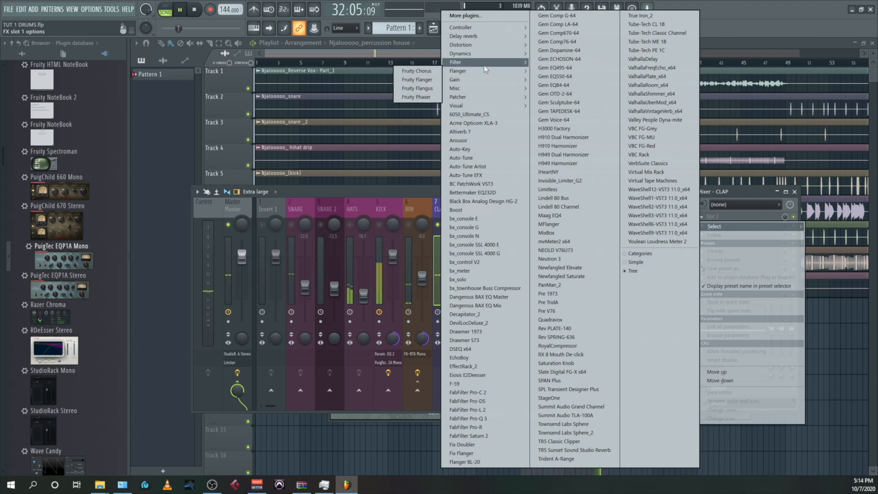
{"action": "left_click", "coordinate": [408, 97]}
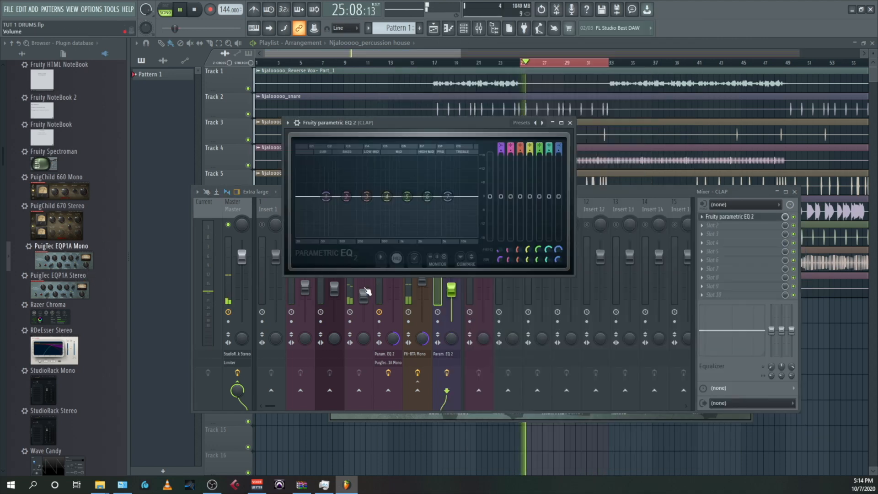
- Make band 1 of the clap's EQ a high-pass filter and raise its cutoff to roll off the lows
{"action": "right_click", "coordinate": [326, 198]}
{"action": "mouse_move", "coordinate": [352, 222]}
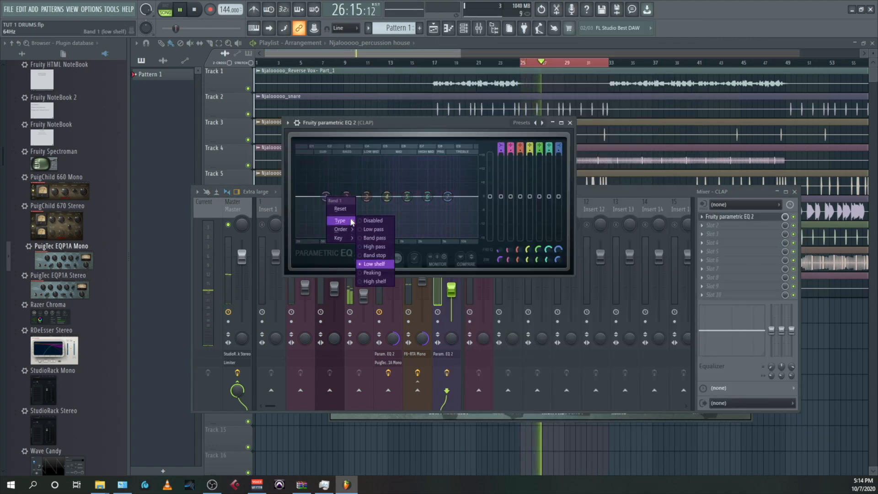
{"action": "left_click", "coordinate": [361, 247]}
{"action": "left_click_drag", "start_coordinate": [325, 197], "coordinate": [397, 172]}
{"action": "key", "text": "space"}
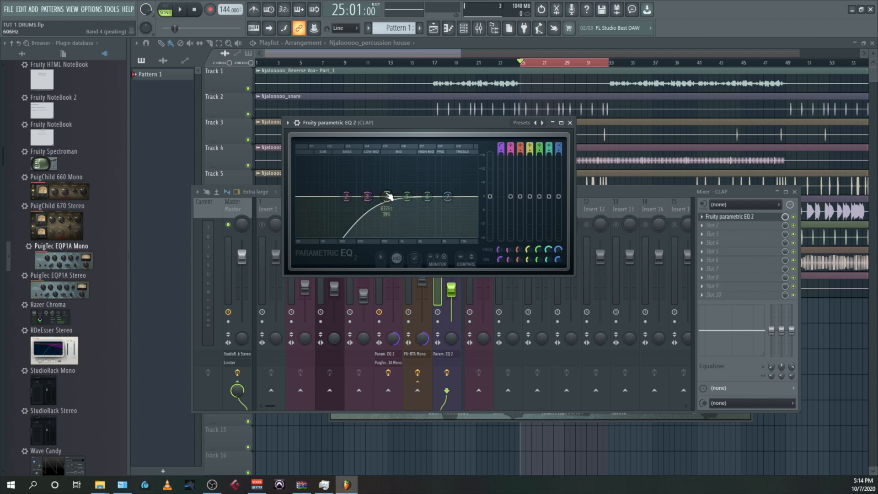
- Cut band 4 of the clap's EQ slightly at about 632 Hz, adjust its bandwidth and audition the result
{"action": "mouse_move", "coordinate": [383, 197]}
{"action": "left_mouse_down"}
{"action": "mouse_move", "coordinate": [375, 157]}
{"action": "mouse_move", "coordinate": [388, 210]}
{"action": "left_mouse_up"}
{"action": "scroll", "coordinate": [381, 169], "scroll_direction": "down", "scroll_amount": 6}
{"action": "key", "text": "space"}
{"action": "key", "text": "space"}
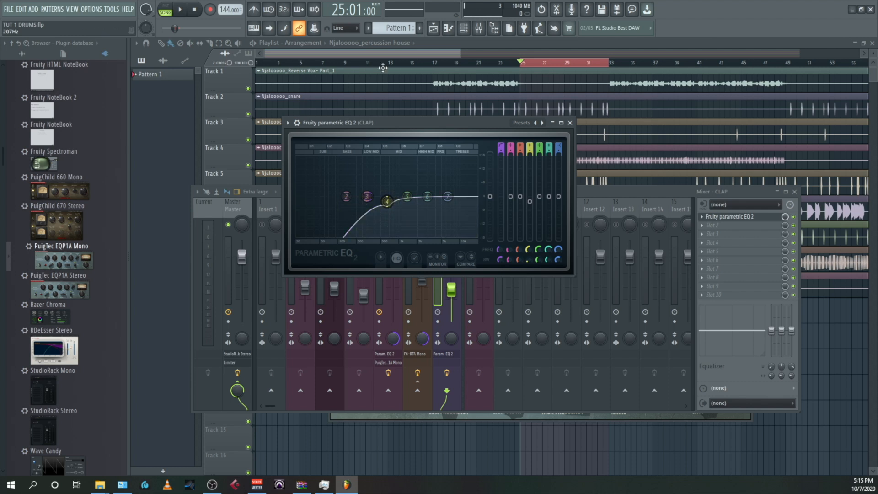
- Boost band 7 of the clap's EQ slightly in the treble and fine-tune it during playback
{"action": "left_click_drag", "start_coordinate": [448, 197], "coordinate": [455, 190]}
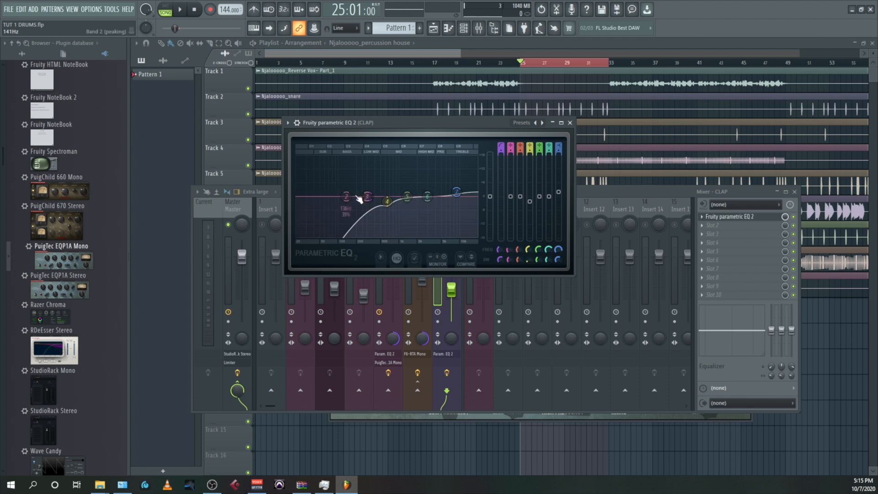
{"action": "key", "text": "space"}
{"action": "left_click_drag", "start_coordinate": [458, 190], "coordinate": [458, 191]}
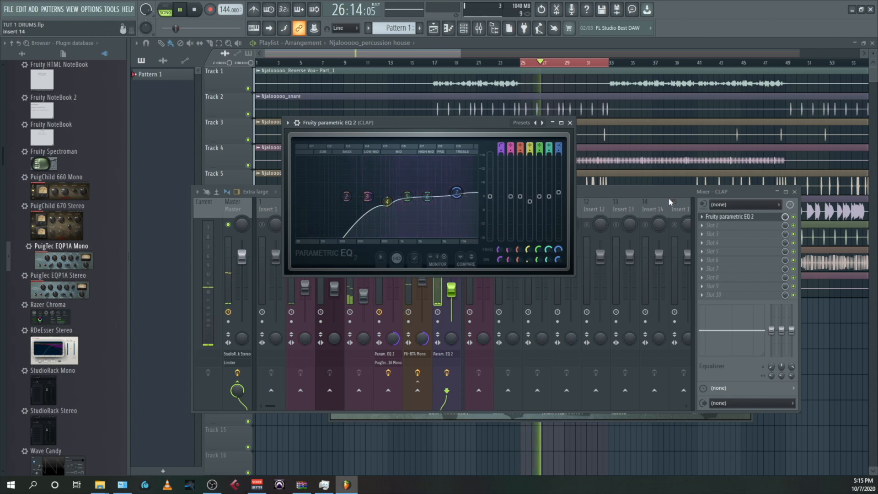
- Compare the CLAP with its parametric EQ bypassed and enabled, and unsolo it to hear the full mix
{"action": "left_click", "coordinate": [797, 219]}
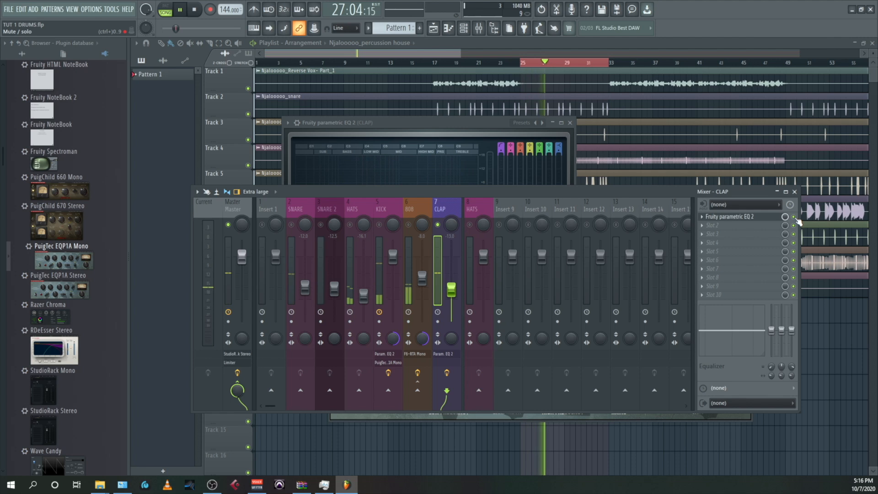
{"action": "key", "text": "space"}
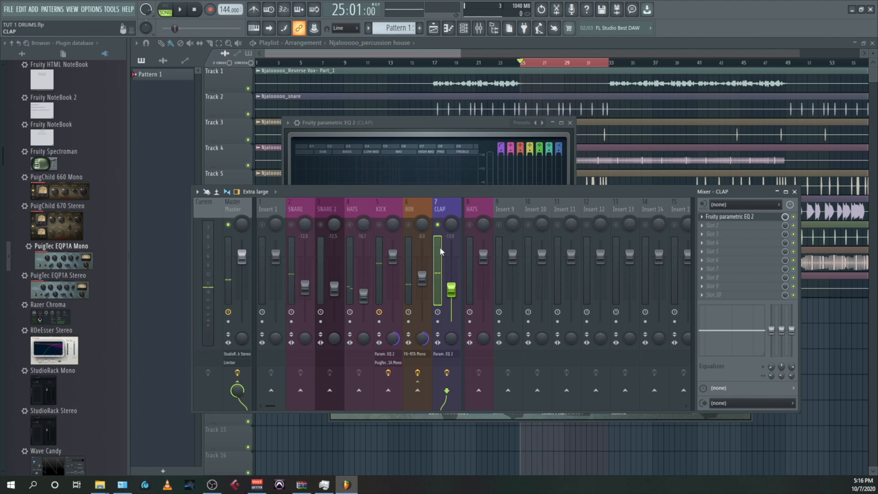
{"action": "right_click", "coordinate": [439, 225]}
{"action": "key", "text": "space"}
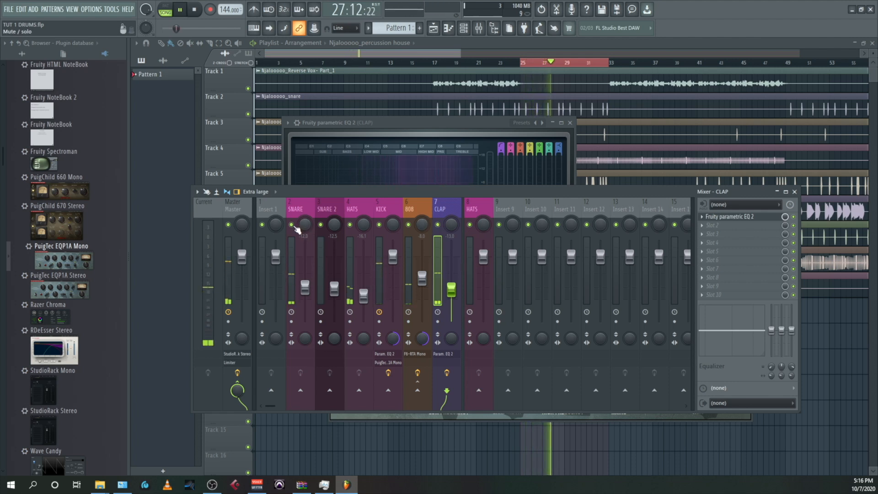
{"action": "key", "text": "space"}
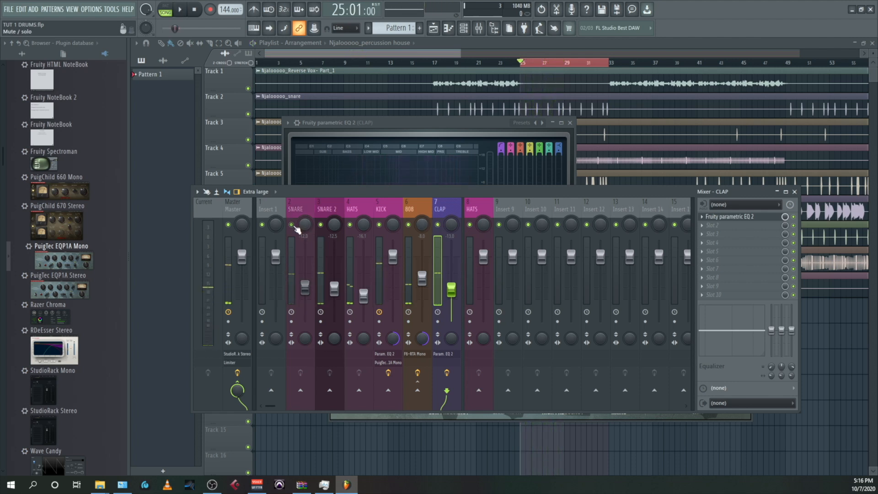
- Solo the SNARE track, listen to the loop and select that track in the mixer
{"action": "key", "text": "space"}
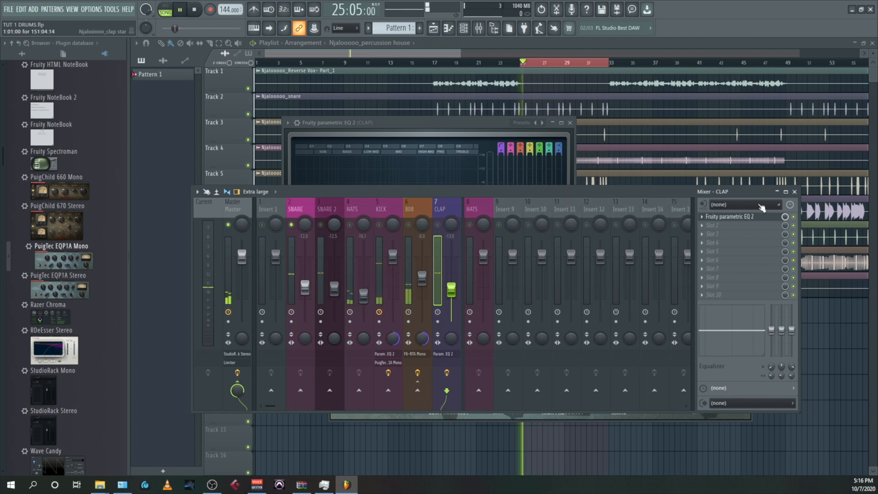
{"action": "left_click", "coordinate": [294, 232]}
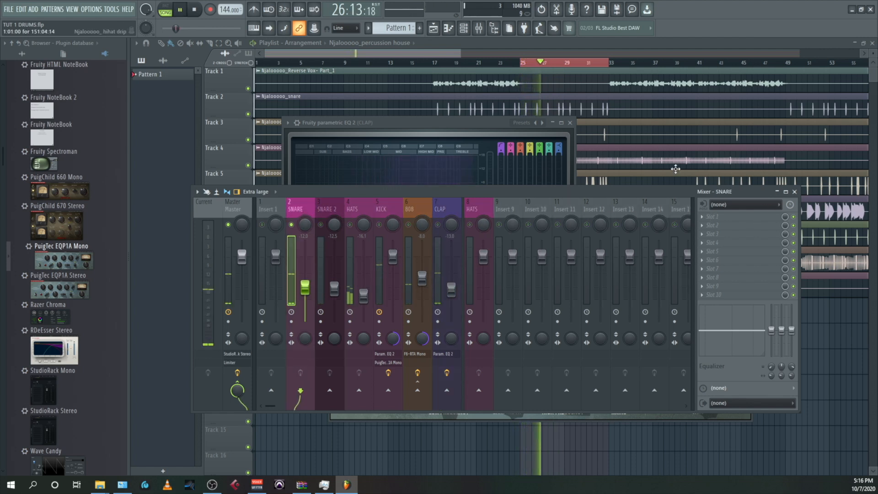
{"action": "key", "text": "space"}
- Load bx_console SSL 4000 E on the SNARE track, set its high-pass filter to about 65 Hz and audition it
{"action": "left_click", "coordinate": [706, 219]}
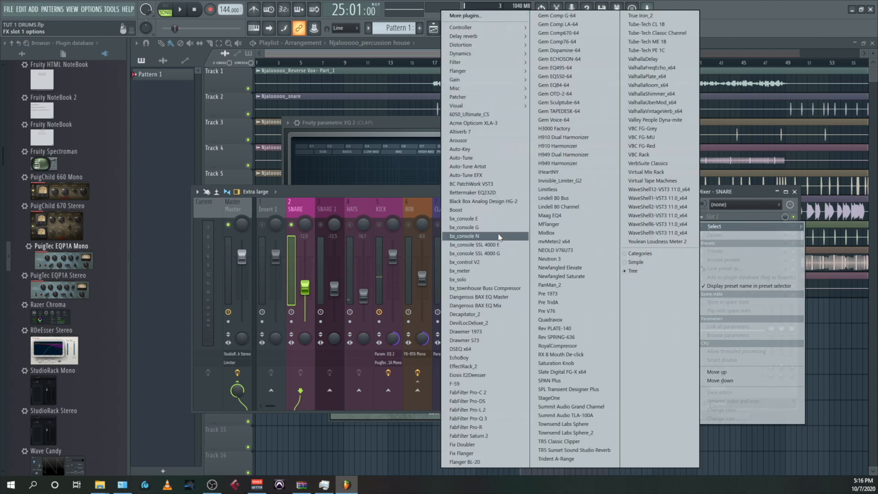
{"action": "left_click", "coordinate": [475, 246]}
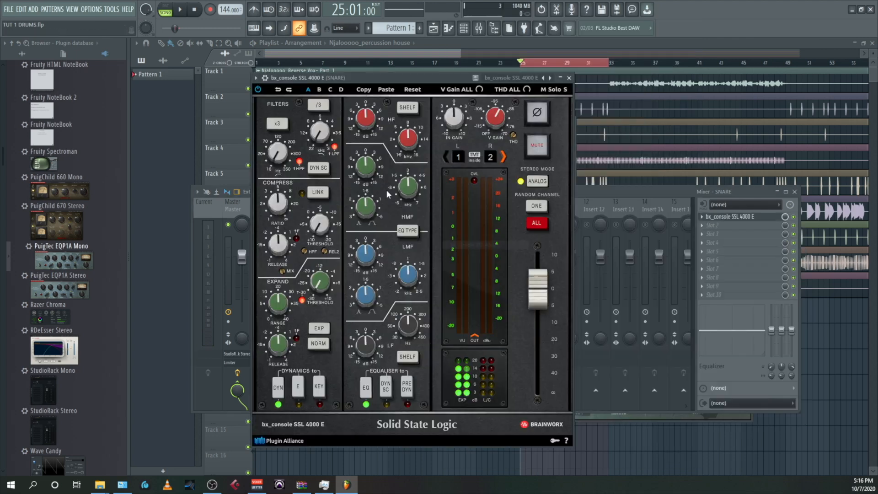
{"action": "left_click_drag", "start_coordinate": [275, 156], "coordinate": [276, 147]}
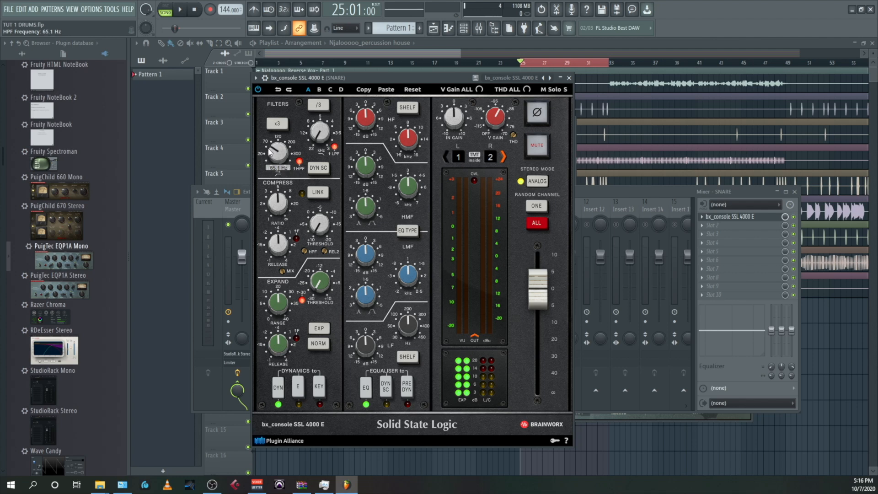
{"action": "key", "text": "space"}
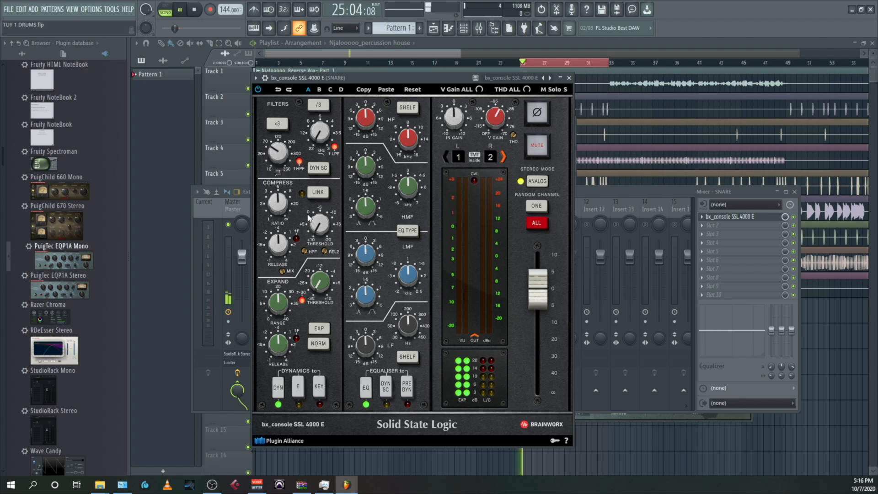
{"action": "key", "text": "space"}
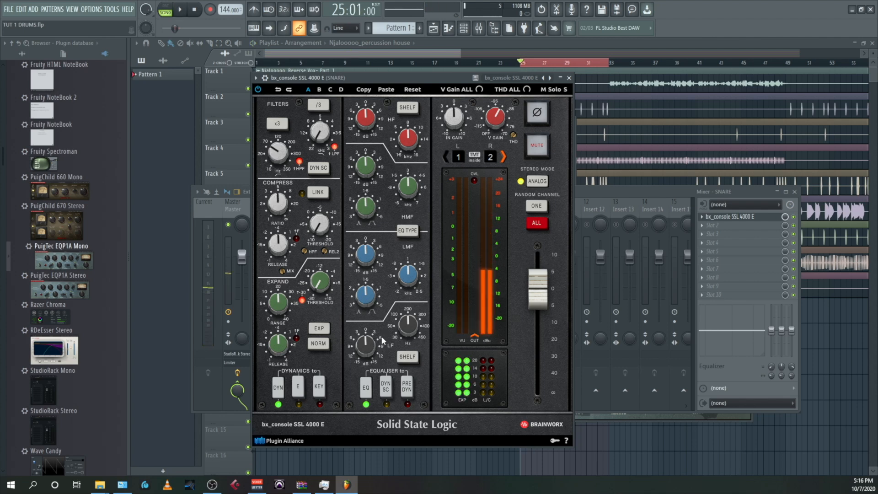
- Set the snare console's low EQ frequency to about 242 Hz and adjust its low gain during playback
{"action": "left_click_drag", "start_coordinate": [406, 330], "coordinate": [410, 326]}
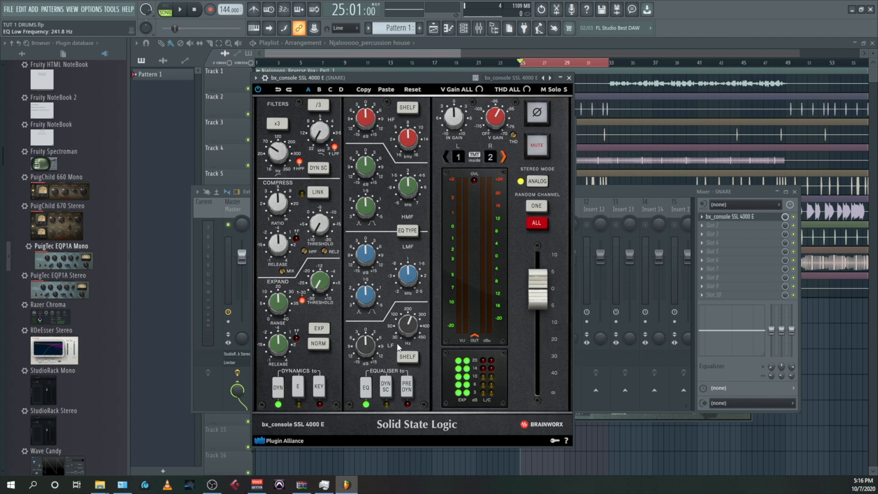
{"action": "key", "text": "space"}
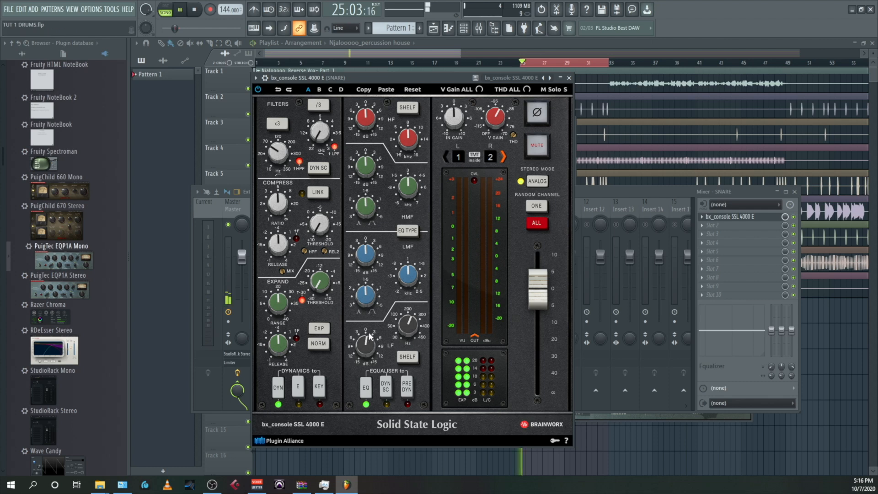
{"action": "left_click_drag", "start_coordinate": [368, 344], "coordinate": [417, 315]}
{"action": "key", "text": "space"}
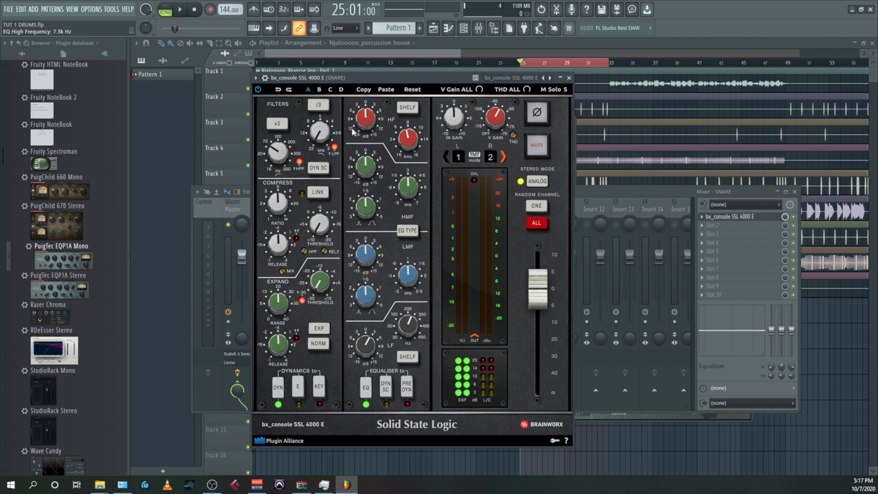
- Boost the snare console's high EQ gain by about 2.8 dB at 7.3 kHz while the loop plays
{"action": "key", "text": "space"}
{"action": "scroll", "coordinate": [368, 120], "scroll_direction": "up", "scroll_amount": 2}
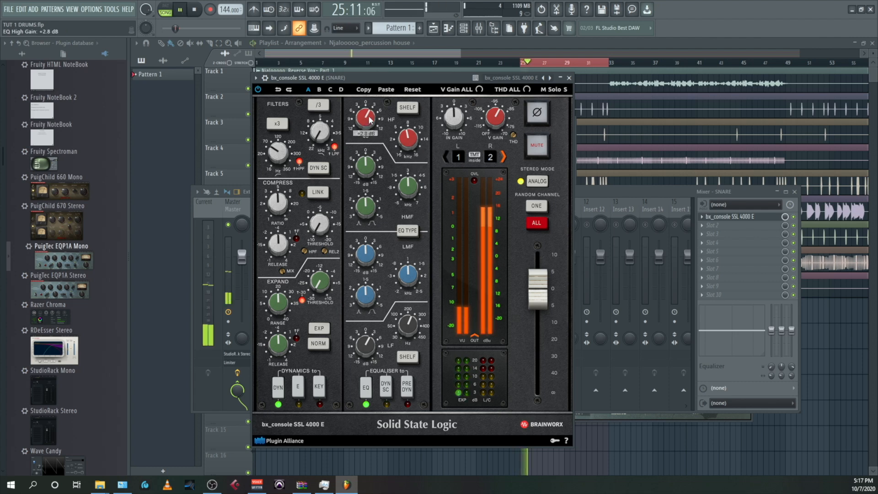
{"action": "scroll", "coordinate": [371, 120], "scroll_direction": "up", "scroll_amount": 1}
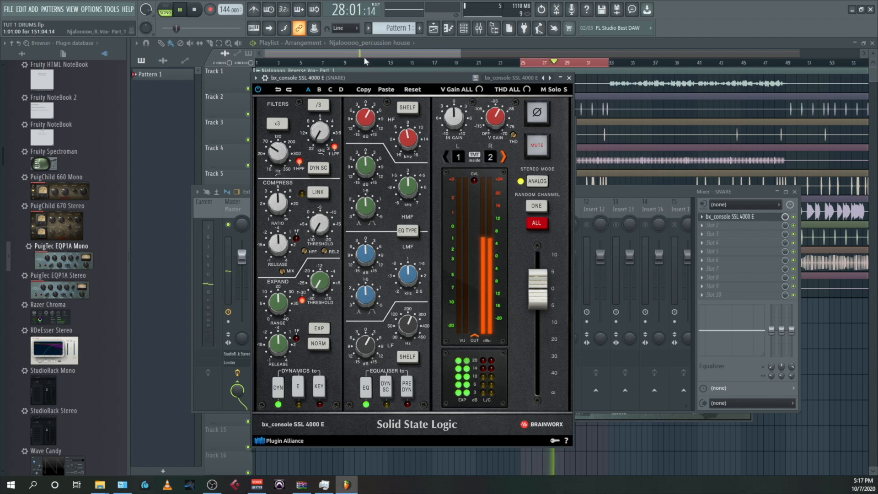
- Reposition the mixer, lower the snare console's output gain to -2.0 dB and compare the sound against bypass
{"action": "left_click_drag", "start_coordinate": [608, 192], "coordinate": [586, 226]}
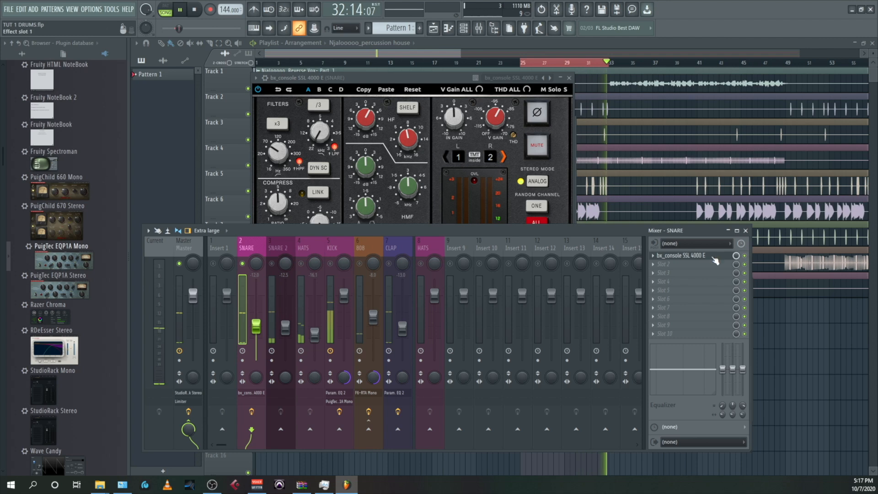
{"action": "left_click", "coordinate": [476, 192]}
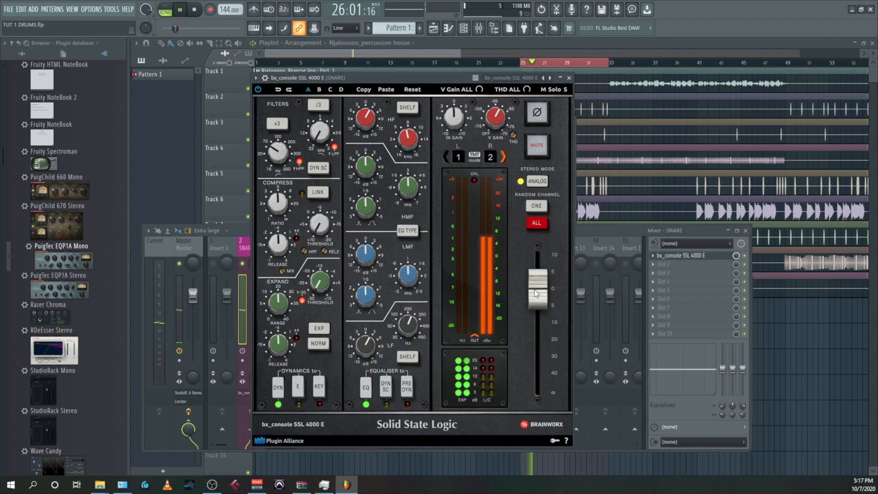
{"action": "left_click_drag", "start_coordinate": [536, 293], "coordinate": [531, 297]}
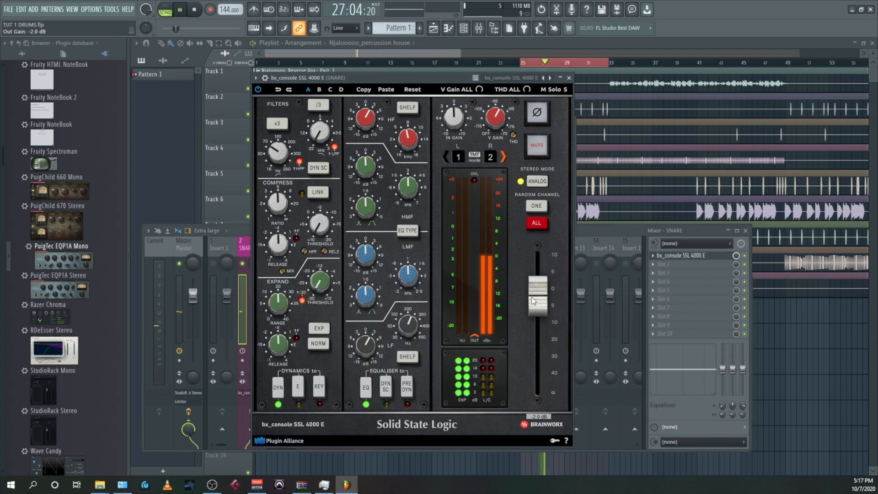
{"action": "left_click", "coordinate": [744, 257]}
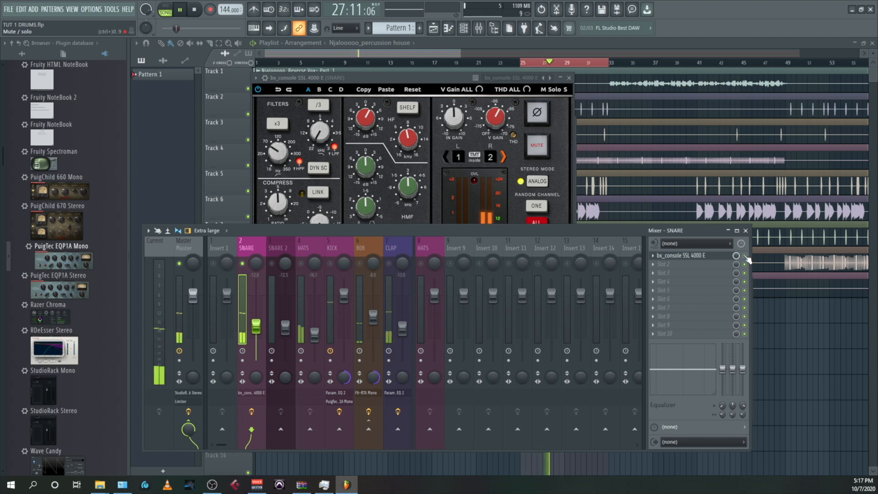
- Unsolo the SNARE track to hear it in the full mix, and select the KICK track
{"action": "right_click", "coordinate": [242, 264]}
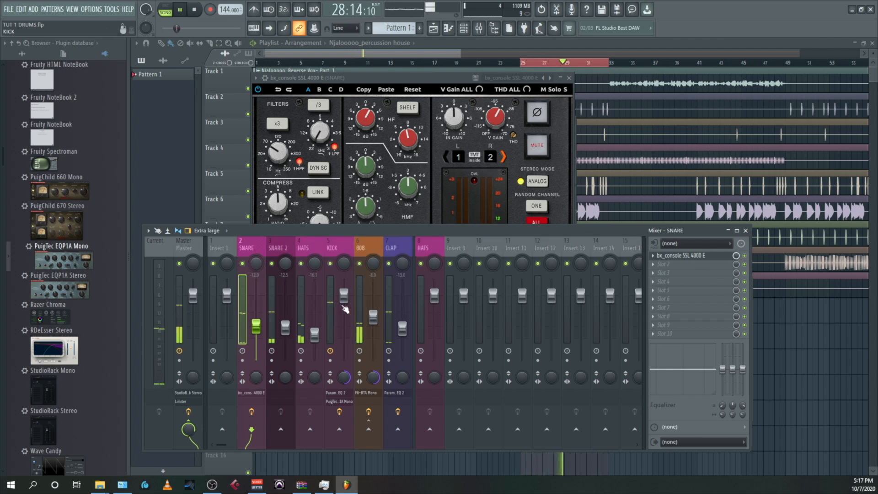
{"action": "left_click", "coordinate": [340, 250]}
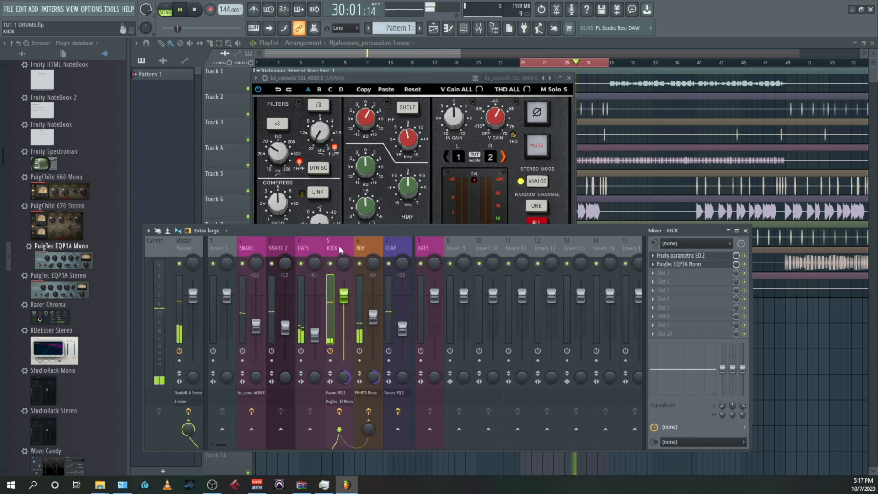
{"action": "key", "text": "space"}
- Solo the KICK track during playback and load Gem Comp670-64 into its third effect slot
{"action": "right_click", "coordinate": [337, 266]}
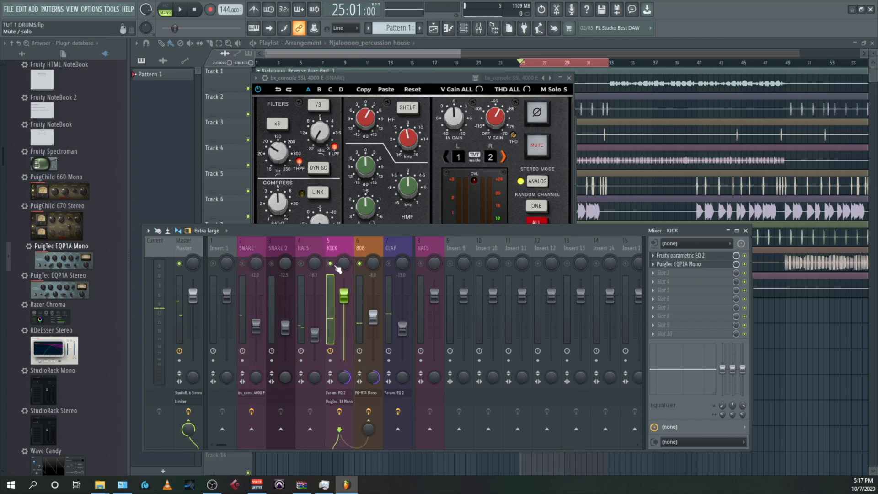
{"action": "key", "text": "space"}
{"action": "left_click", "coordinate": [659, 275]}
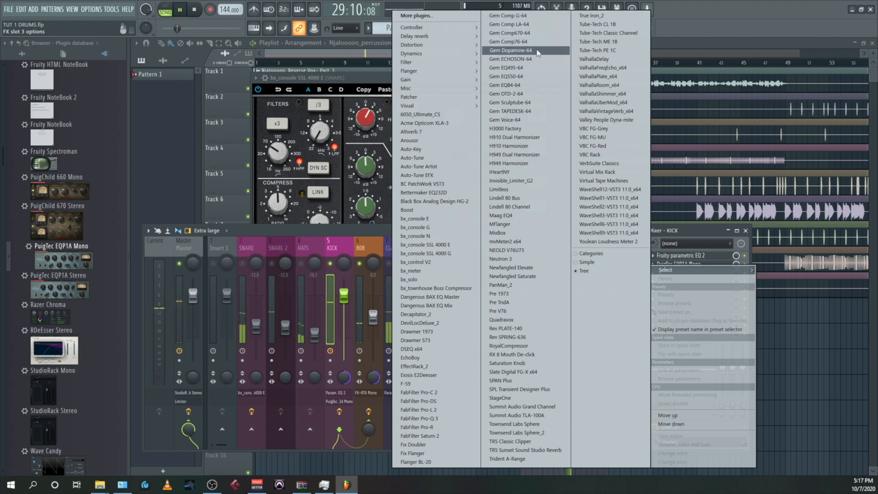
{"action": "left_click", "coordinate": [512, 33]}
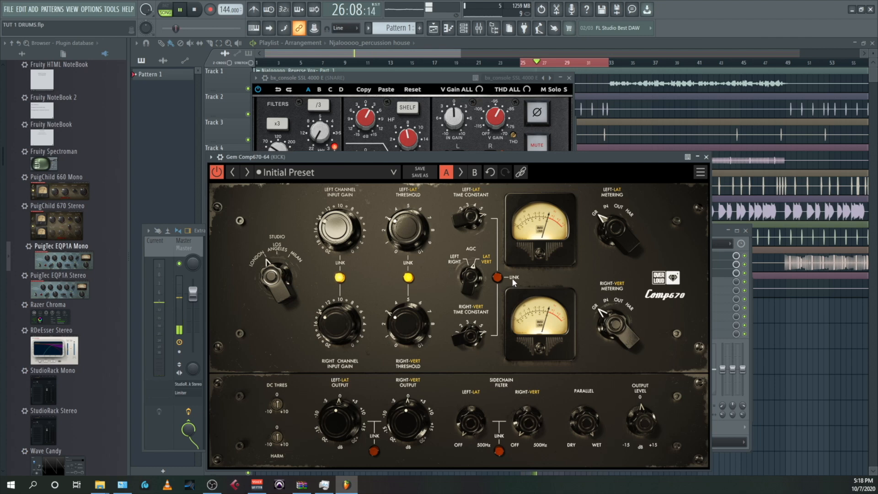
- Link the Comp670's time constants and outputs, set its studio to Los Angeles and adjust the time constant
{"action": "left_click", "coordinate": [497, 277]}
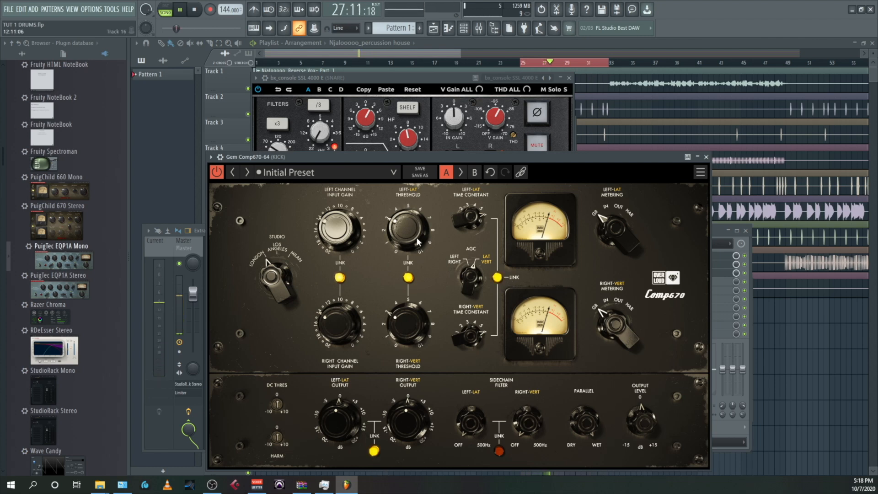
{"action": "left_click", "coordinate": [279, 282]}
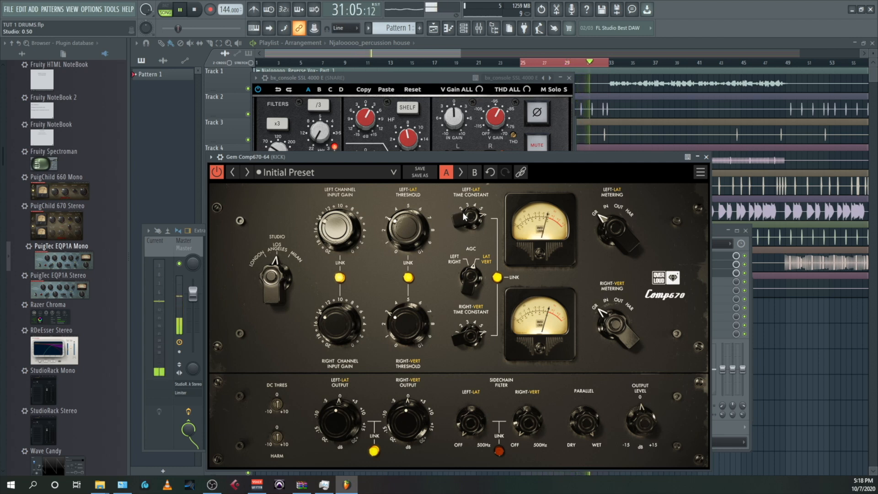
{"action": "mouse_move", "coordinate": [463, 216]}
{"action": "left_mouse_down"}
{"action": "mouse_move", "coordinate": [463, 206]}
{"action": "mouse_move", "coordinate": [464, 224]}
{"action": "left_mouse_up"}
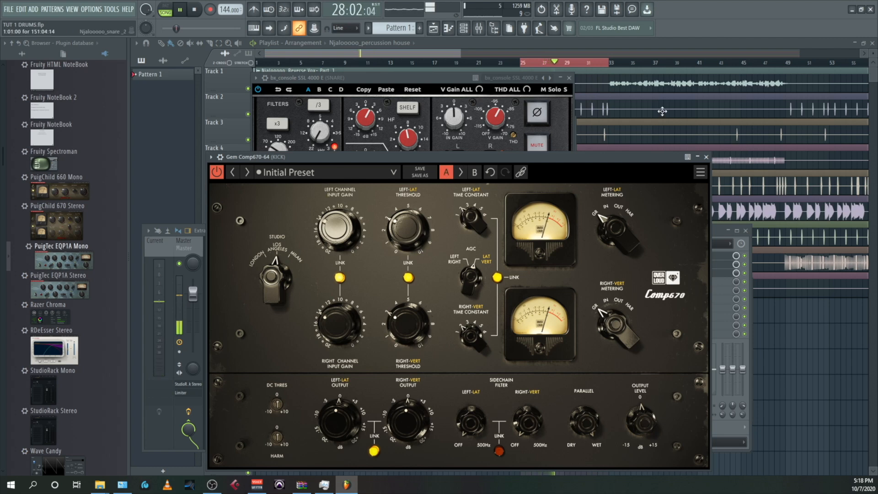
- Compare the kick with the Comp670 bypassed and return its time constant to the lowest position
{"action": "left_click_drag", "start_coordinate": [565, 157], "coordinate": [414, 153]}
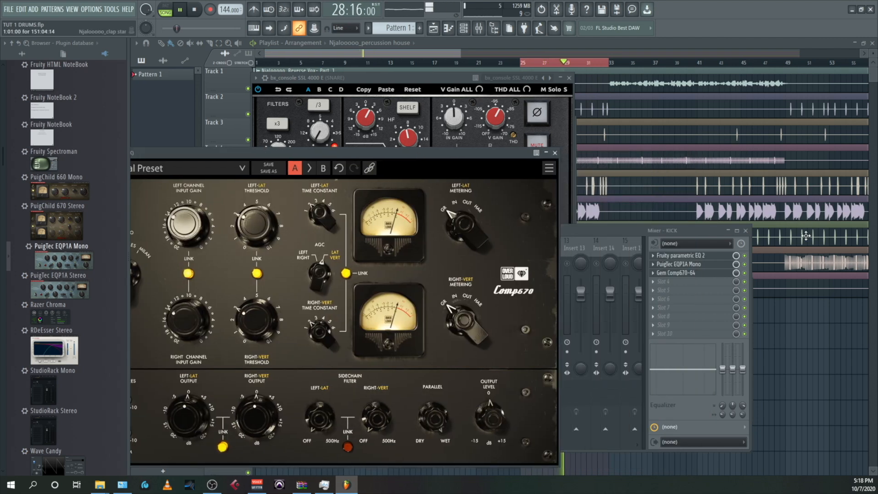
{"action": "left_click", "coordinate": [746, 273]}
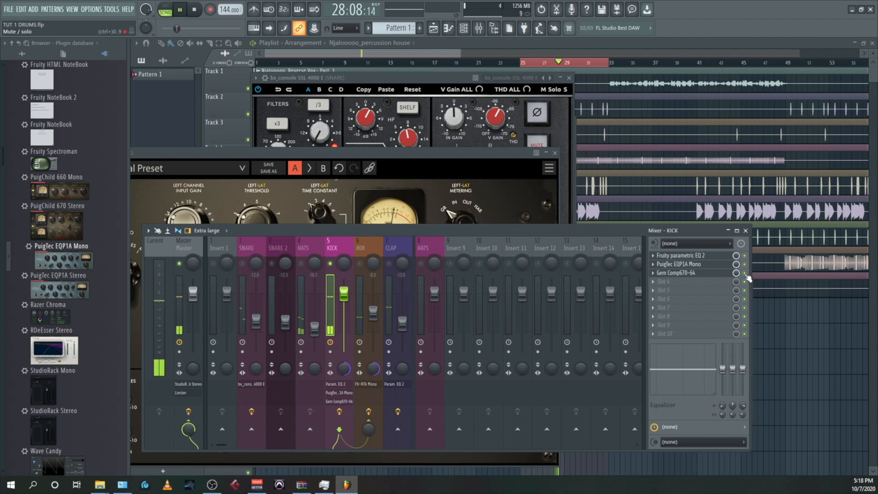
{"action": "left_click", "coordinate": [421, 156]}
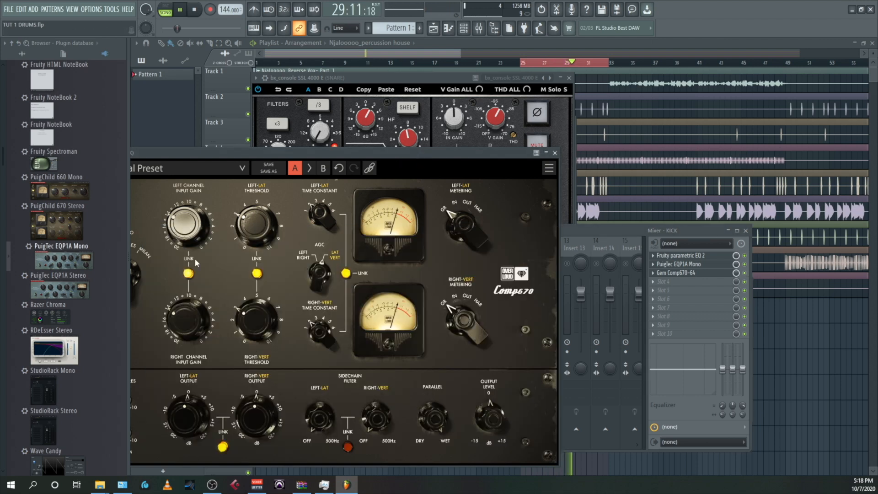
{"action": "left_click", "coordinate": [306, 212]}
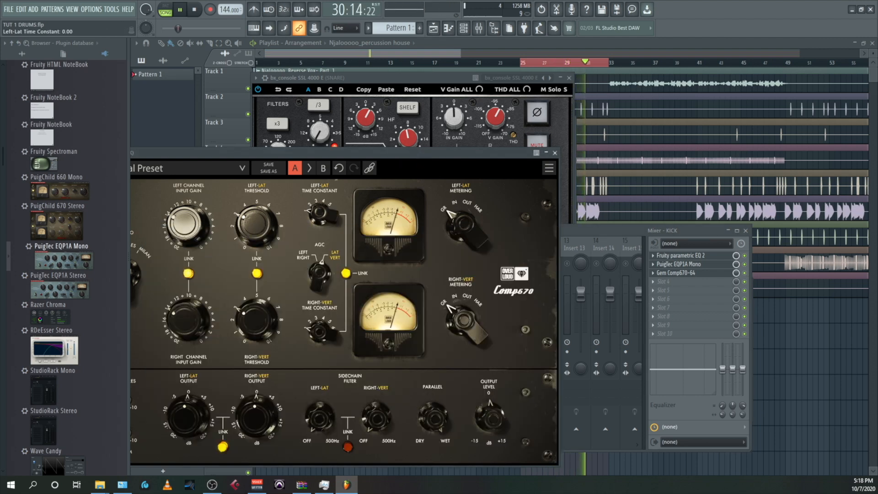
- Audition the Comp670's Milan studio setting on the kick and switch back to Los Angeles
{"action": "left_click_drag", "start_coordinate": [312, 152], "coordinate": [396, 169]}
{"action": "left_click_drag", "start_coordinate": [205, 290], "coordinate": [206, 277]}
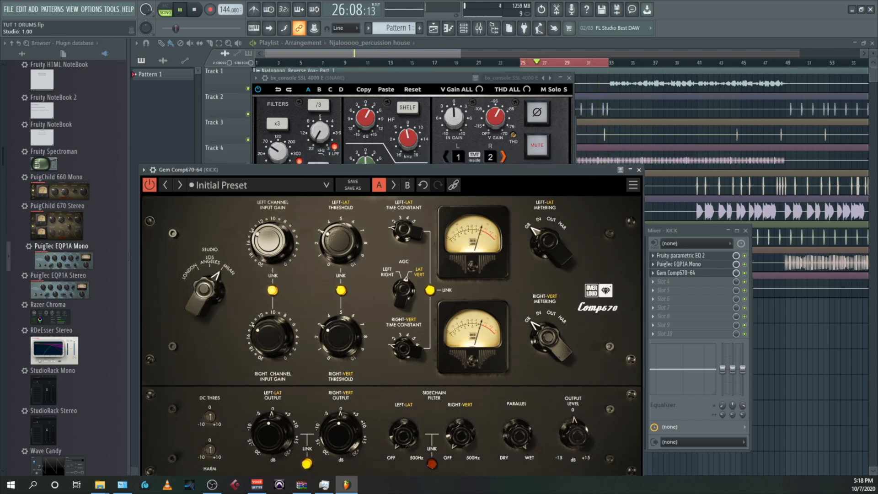
{"action": "mouse_move", "coordinate": [204, 290]}
{"action": "left_mouse_down"}
{"action": "mouse_move", "coordinate": [205, 302]}
{"action": "mouse_move", "coordinate": [205, 279]}
{"action": "mouse_move", "coordinate": [205, 301]}
{"action": "left_mouse_up"}
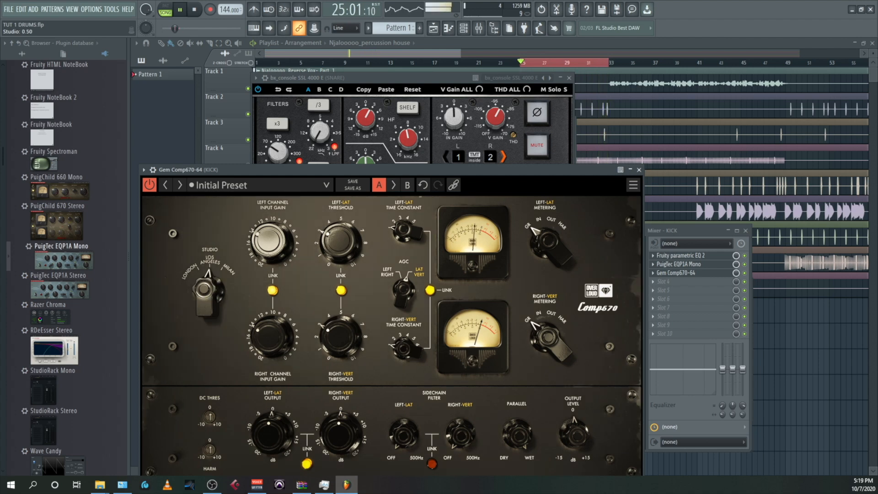
- Close the Comp670, compare the kick with its effects bypassed and active, and leave the Comp670 bypassed
{"action": "left_click", "coordinate": [638, 170]}
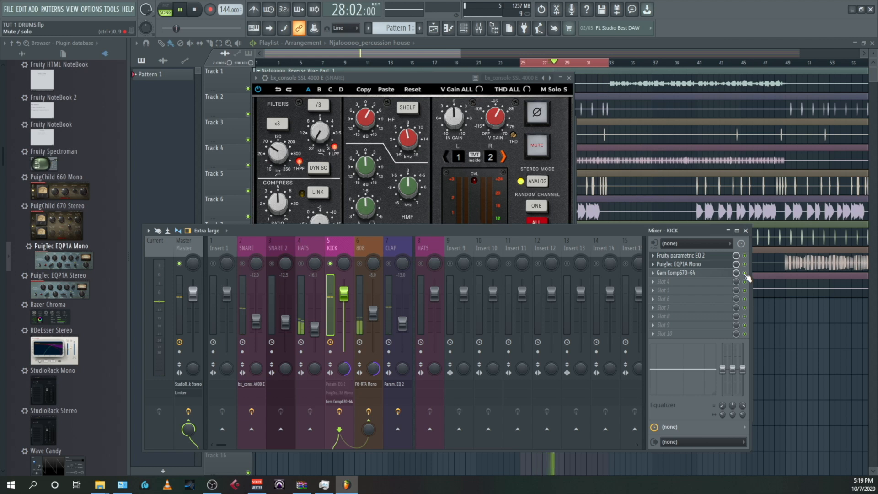
{"action": "key", "text": "space"}
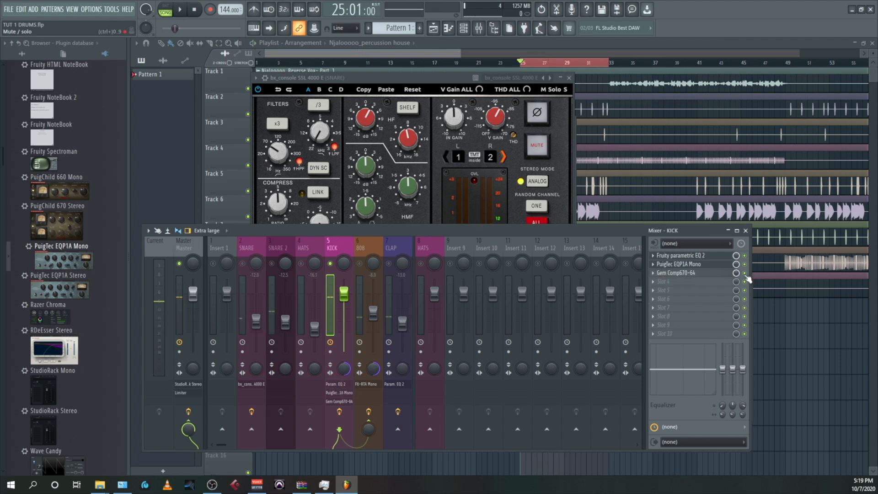
{"action": "key", "text": "space"}
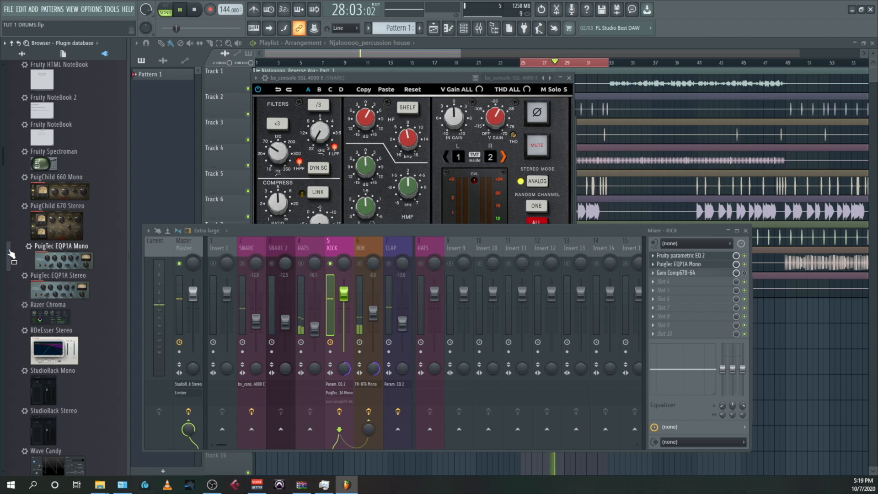
- Find StudioRack Mono in the plugin database and load it into the KICK track's fourth effect slot
{"action": "scroll", "coordinate": [70, 356], "scroll_direction": "down", "scroll_amount": 5}
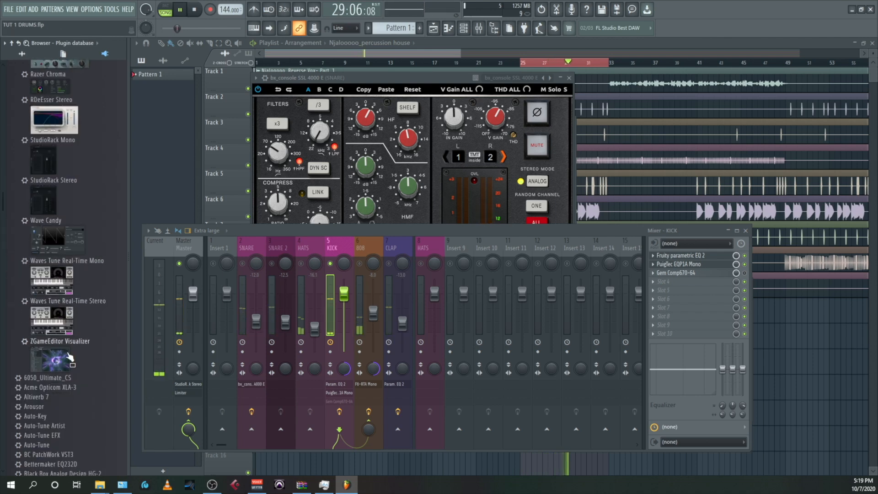
{"action": "key", "text": "space"}
{"action": "scroll", "coordinate": [53, 229], "scroll_direction": "up", "scroll_amount": 12}
{"action": "scroll", "coordinate": [59, 309], "scroll_direction": "down", "scroll_amount": 12}
{"action": "left_click_drag", "start_coordinate": [40, 179], "coordinate": [40, 179]}
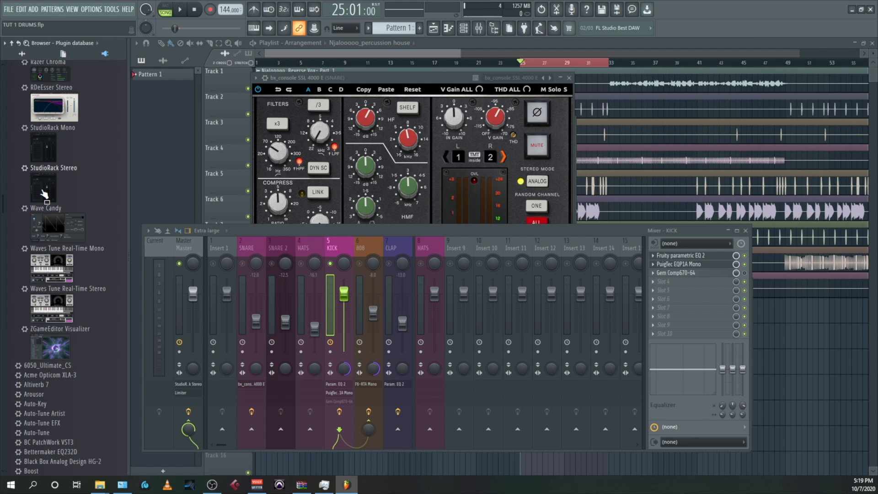
{"action": "left_click_drag", "start_coordinate": [45, 194], "coordinate": [2, 185]}
{"action": "left_click_drag", "start_coordinate": [44, 147], "coordinate": [665, 281]}
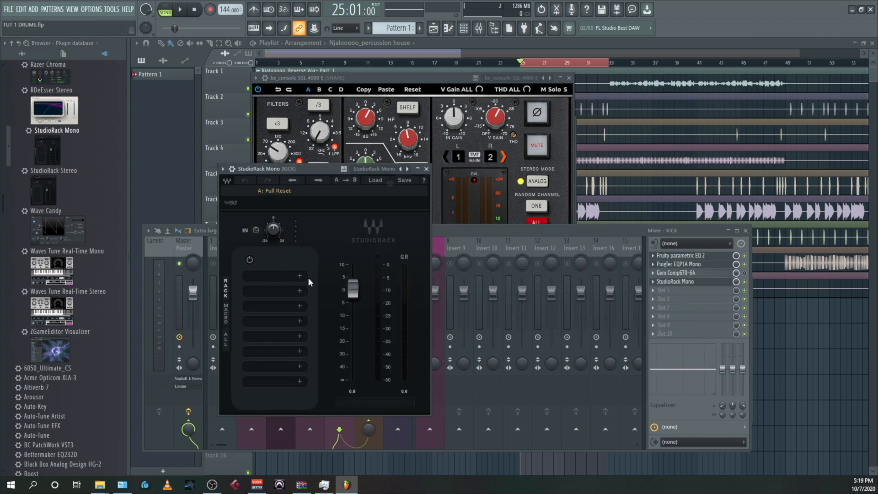
- Search for "RC" and add RCompressor to StudioRack's first rack slot, placing its window beside the rack
{"action": "left_click", "coordinate": [300, 277]}
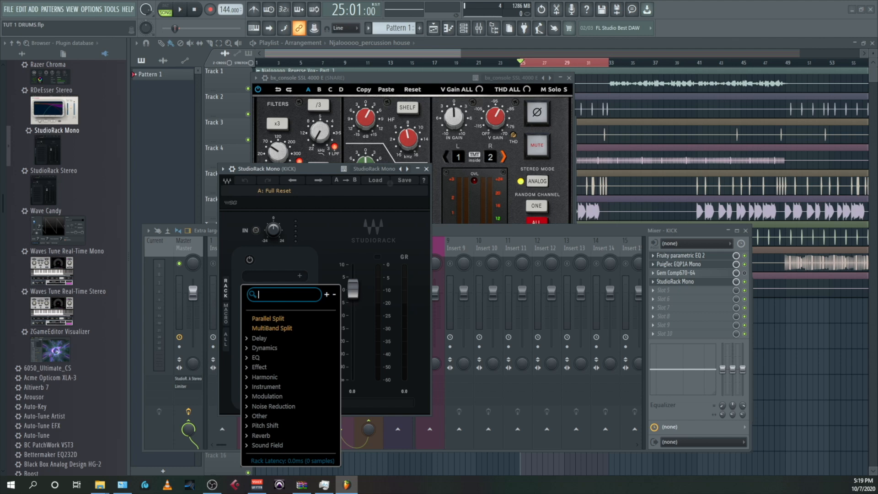
{"action": "type", "text": "R"}
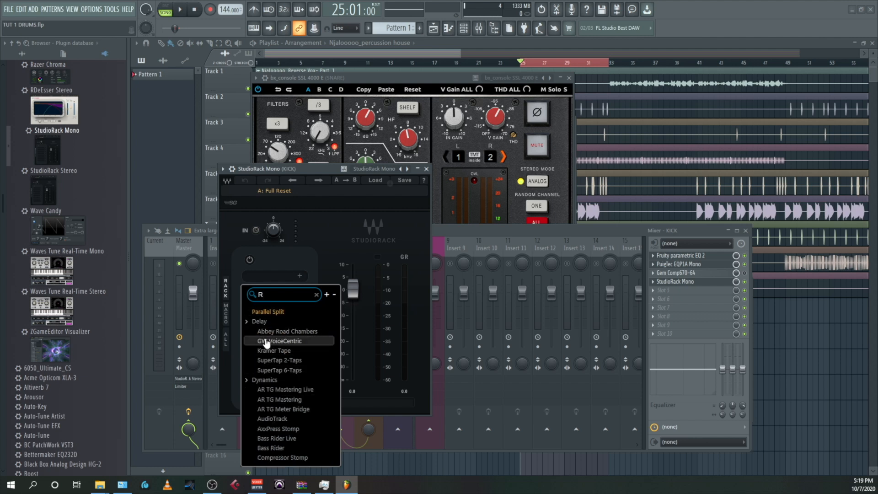
{"action": "type", "text": "C"}
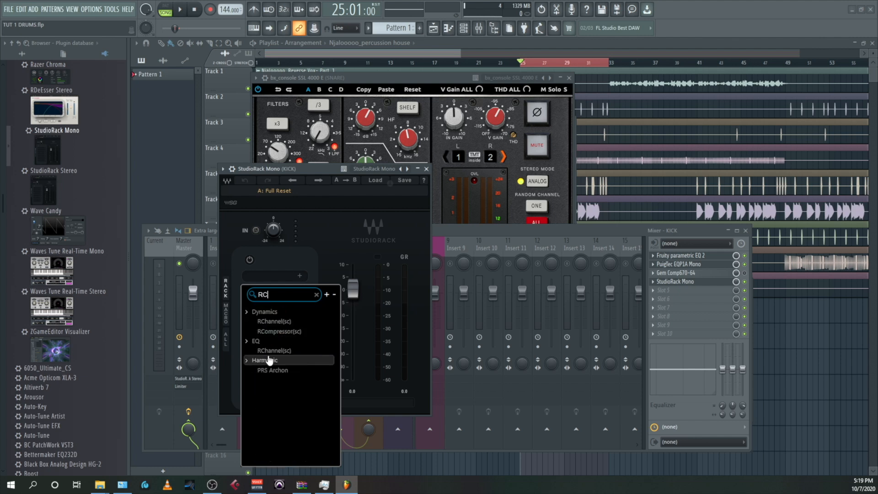
{"action": "left_click", "coordinate": [272, 332]}
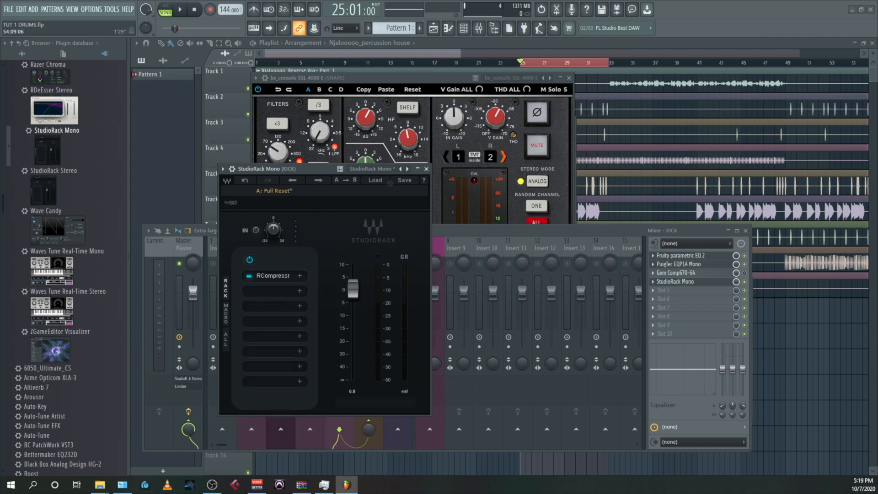
{"action": "left_click_drag", "start_coordinate": [457, 267], "coordinate": [648, 225]}
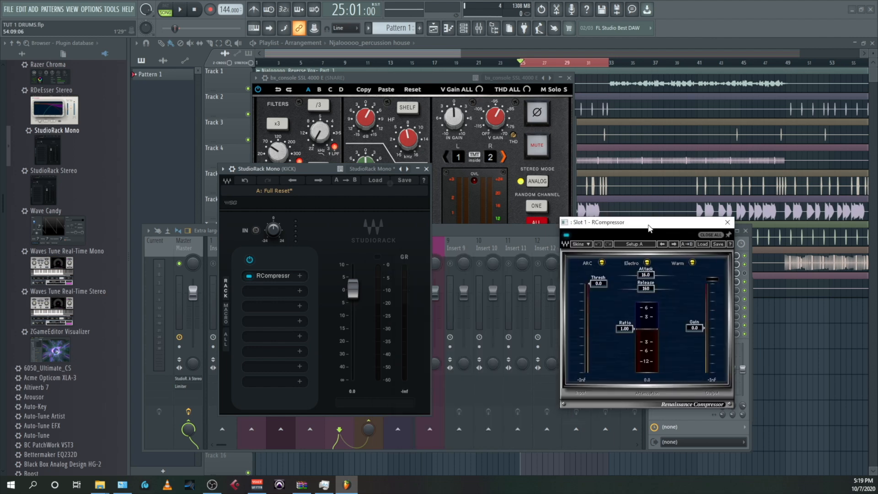
{"action": "left_click", "coordinate": [363, 172]}
{"action": "left_click", "coordinate": [249, 171]}
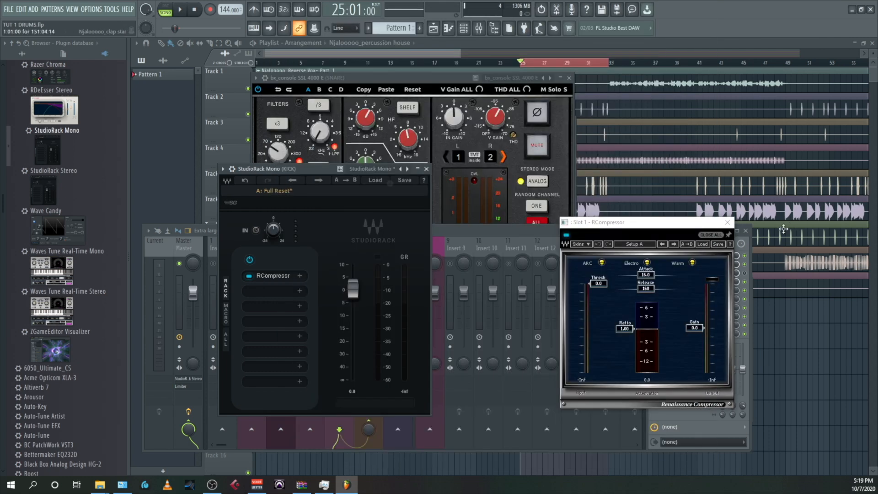
- Set RCompressor's ratio to 3.01, its release mode to Manual and its threshold to -11.0 dB during playback
{"action": "key", "text": "space"}
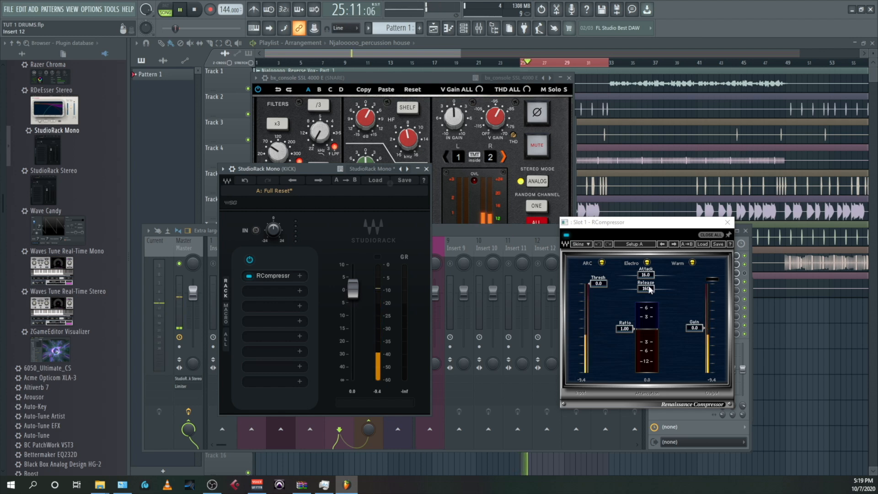
{"action": "left_click_drag", "start_coordinate": [623, 331], "coordinate": [626, 340]}
{"action": "key", "text": "space"}
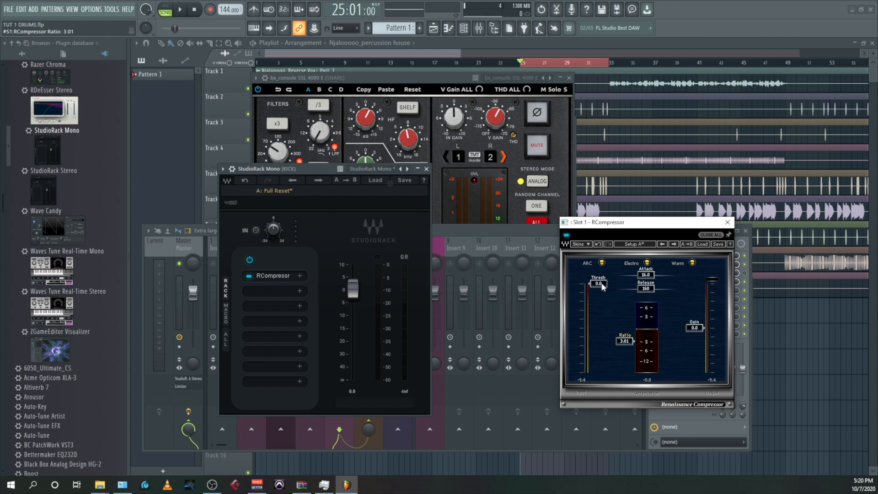
{"action": "key", "text": "space"}
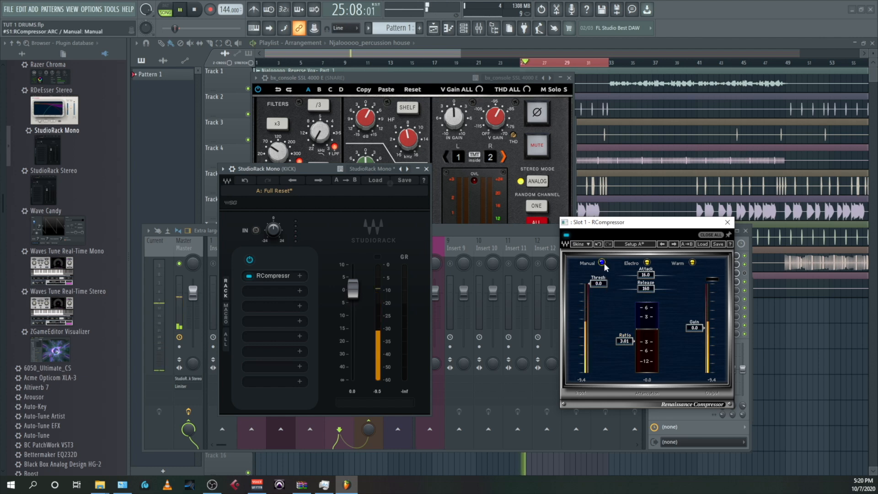
{"action": "left_click_drag", "start_coordinate": [603, 286], "coordinate": [603, 300]}
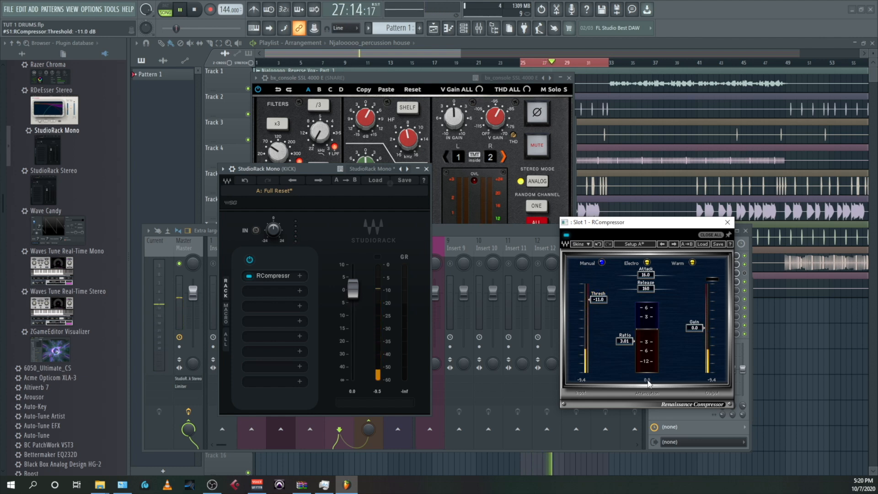
- Set RCompressor's attack to 6.74, release to 39.3 ms, threshold to -10.8 dB and gain to 1.0
{"action": "left_click_drag", "start_coordinate": [645, 275], "coordinate": [637, 288]}
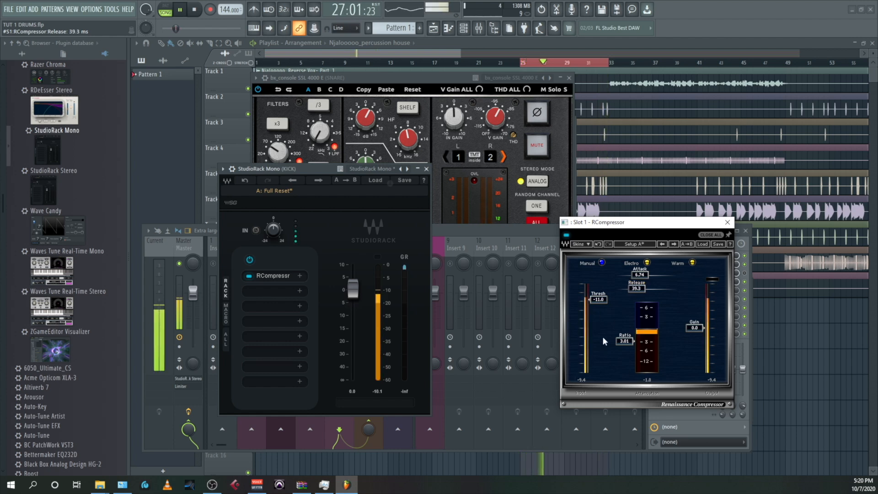
{"action": "left_click_drag", "start_coordinate": [601, 302], "coordinate": [601, 300]}
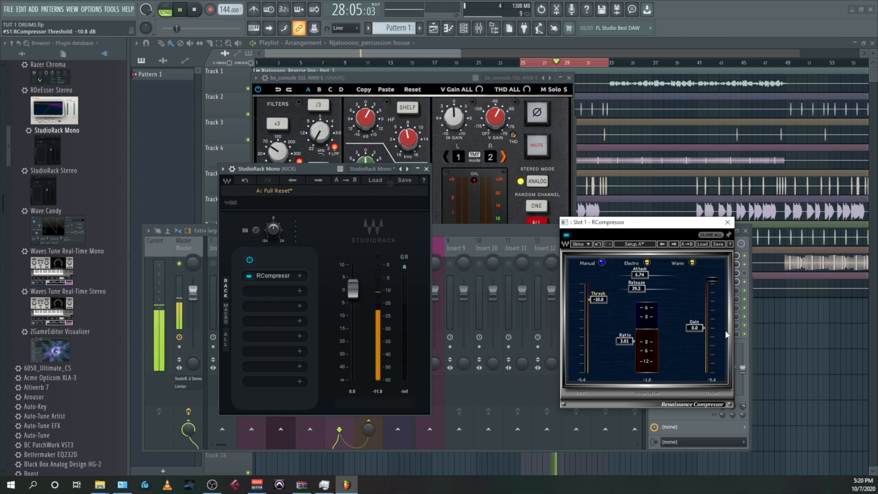
{"action": "left_click_drag", "start_coordinate": [709, 332], "coordinate": [695, 325]}
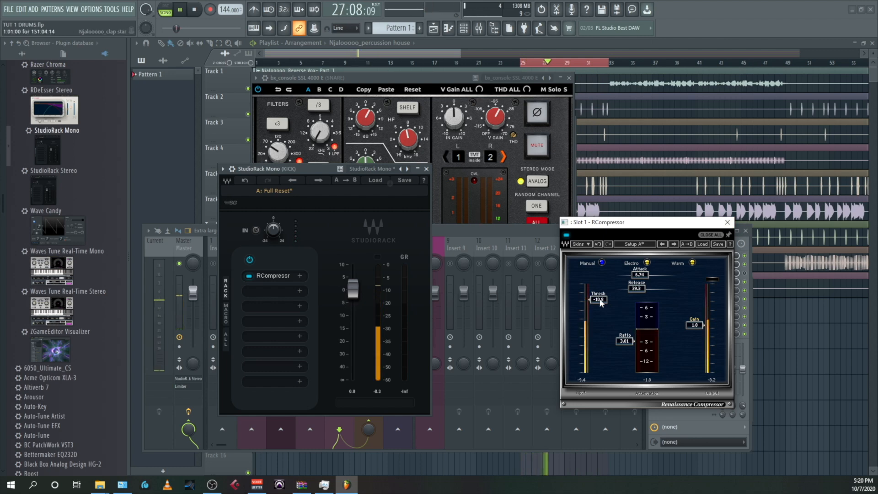
- Close StudioRack, compare the kick with it bypassed and active, and stop playback with it enabled
{"action": "left_click", "coordinate": [426, 169]}
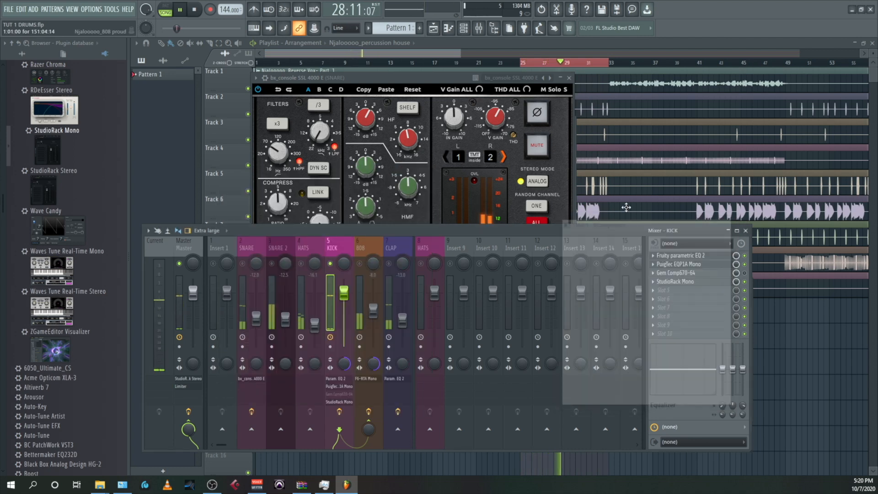
{"action": "left_click", "coordinate": [745, 282]}
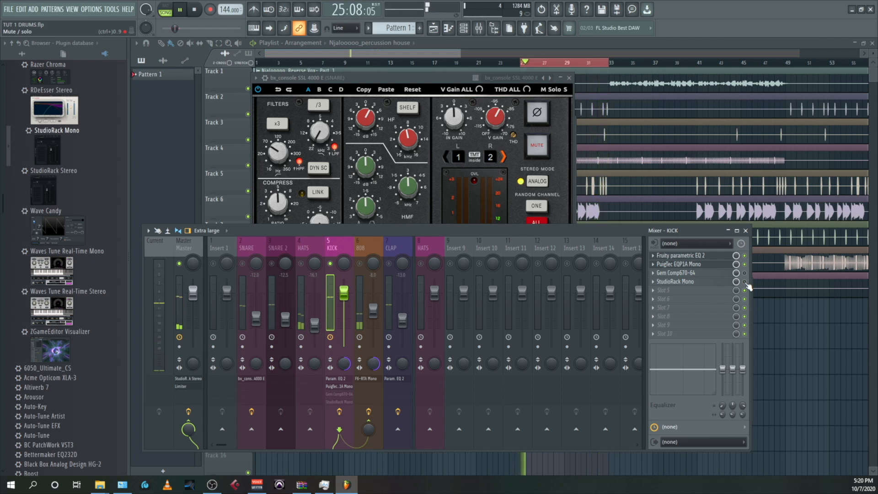
{"action": "left_click", "coordinate": [745, 282]}
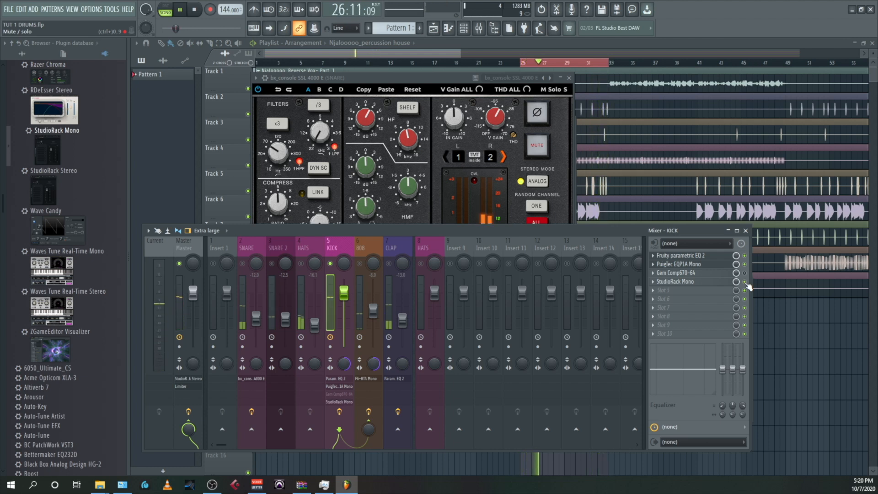
{"action": "key", "text": "space"}
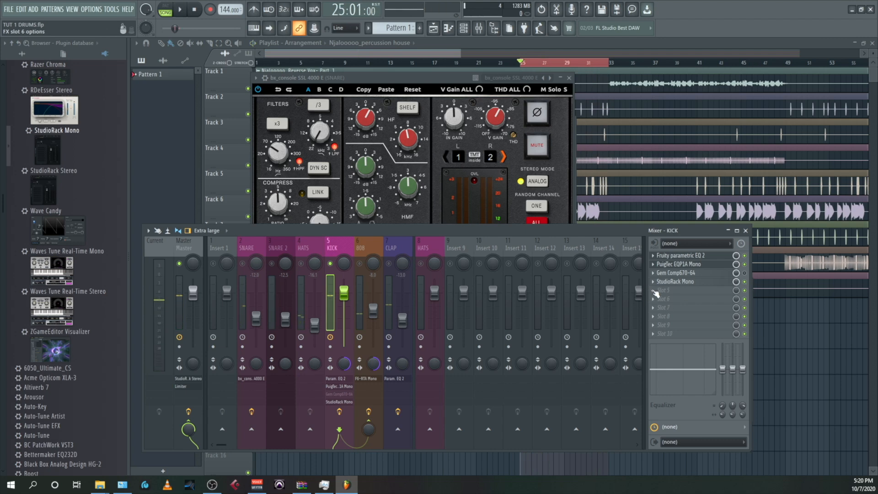
- Load FabFilter Saturn 2 into the kick track's fifth effect slot and split its spectrum into four bands
{"action": "left_click", "coordinate": [653, 290]}
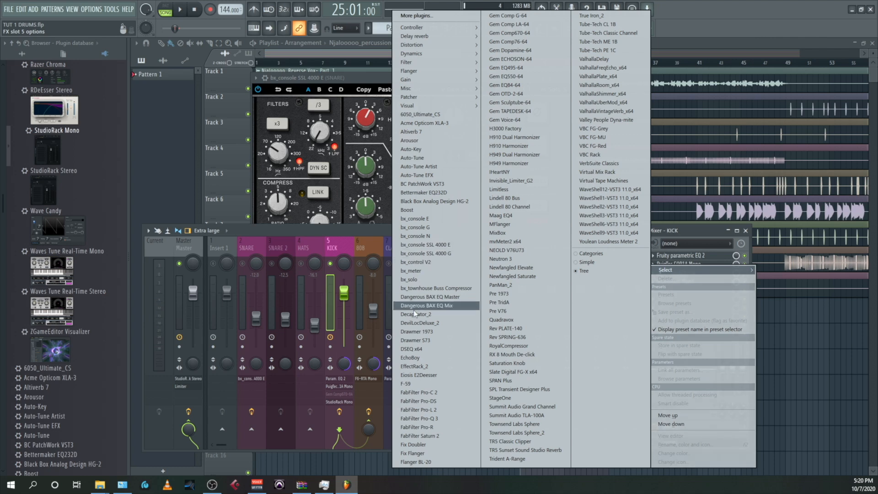
{"action": "left_click", "coordinate": [432, 436]}
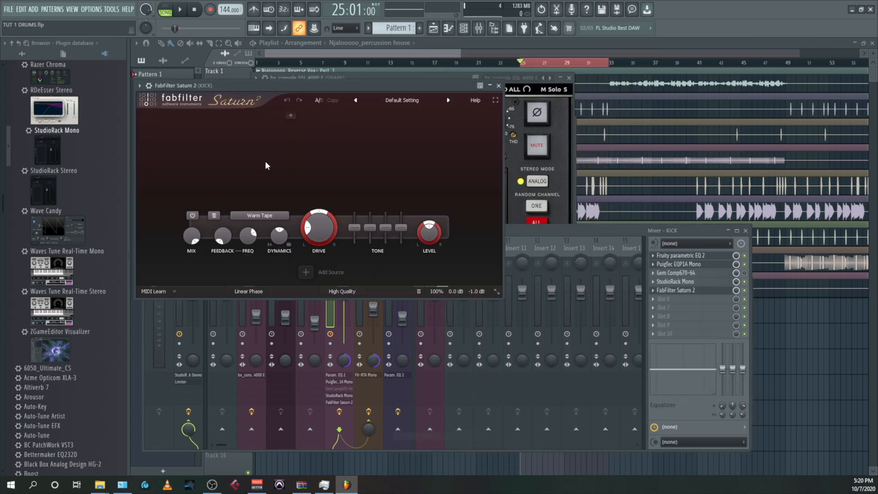
{"action": "left_click", "coordinate": [233, 116]}
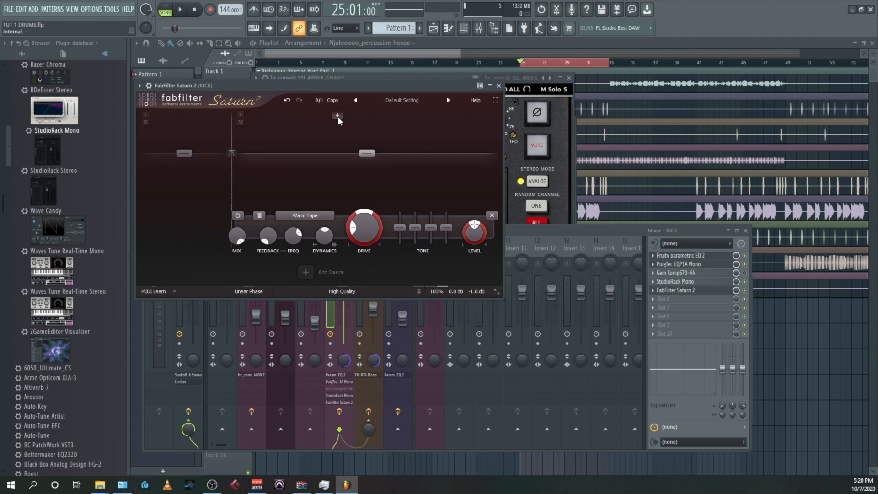
{"action": "left_click", "coordinate": [341, 116]}
{"action": "left_click", "coordinate": [440, 116]}
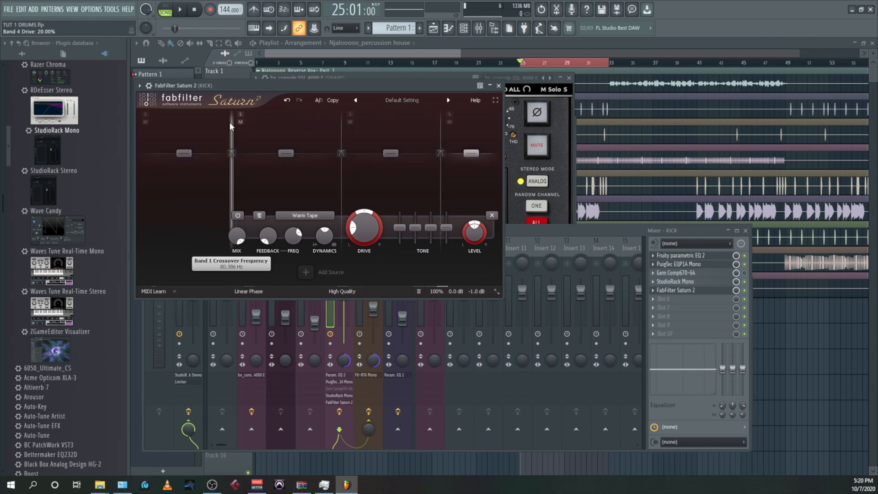
- Set Saturn 2's band 1 crossover frequency to about 99 Hz
{"action": "left_click", "coordinate": [183, 154]}
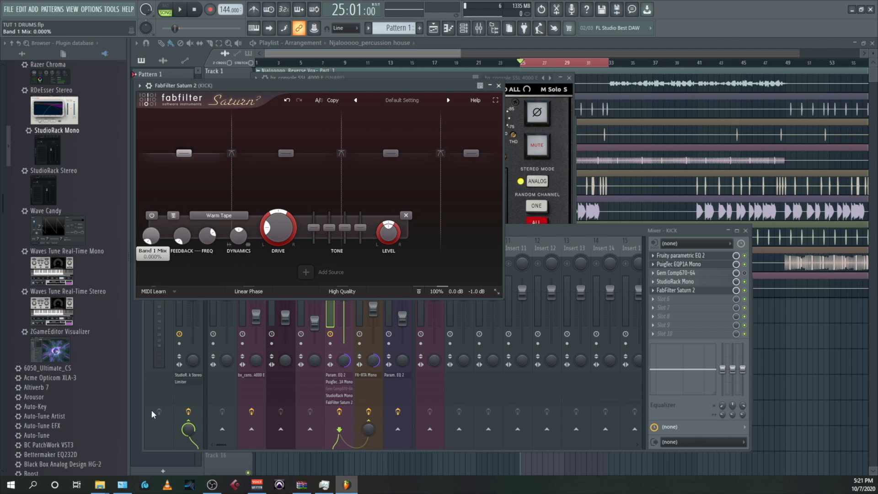
{"action": "left_click_drag", "start_coordinate": [231, 127], "coordinate": [241, 131]}
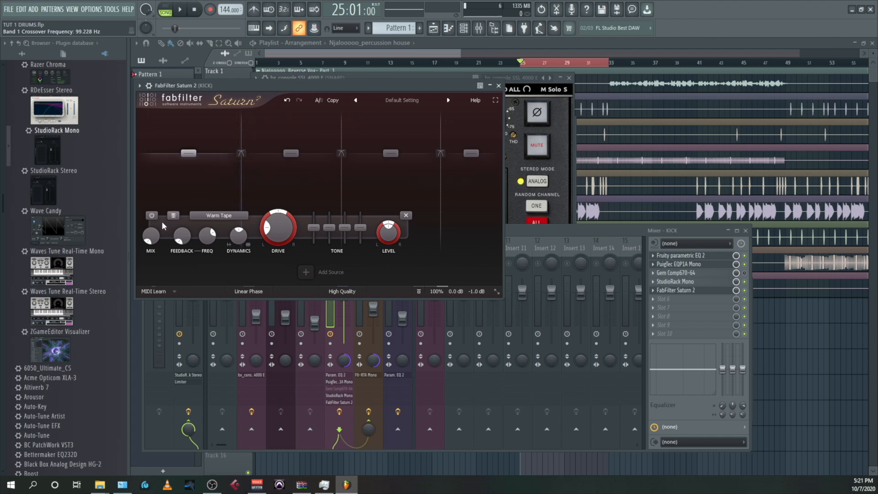
{"action": "mouse_move", "coordinate": [153, 243]}
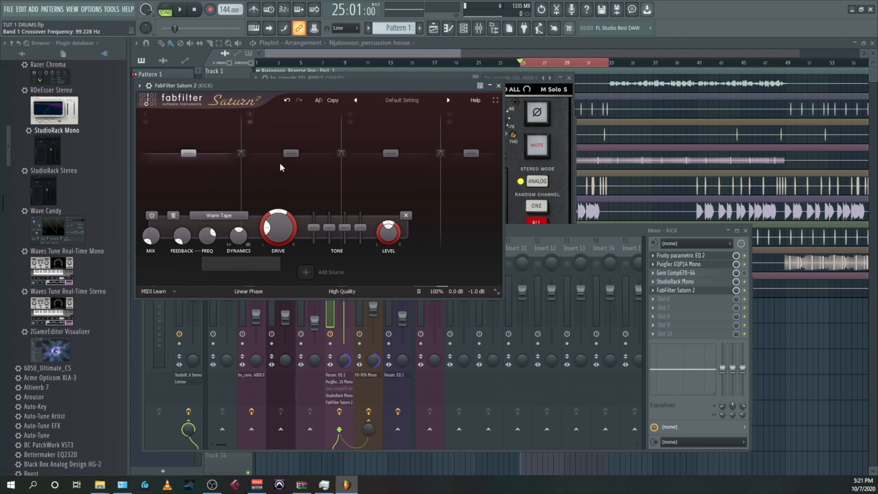
- Set band 2's drive to 38.36% and its level to +1.35 dB during playback
{"action": "left_click", "coordinate": [292, 153]}
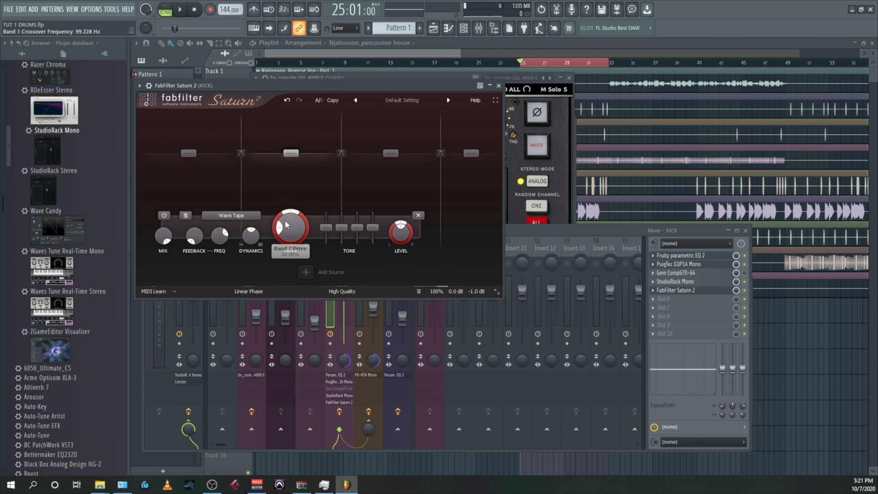
{"action": "mouse_move", "coordinate": [287, 242]}
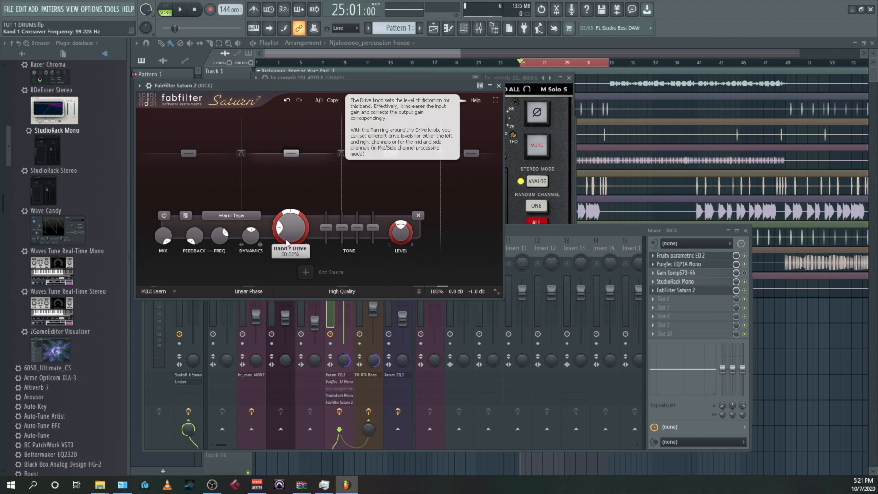
{"action": "key", "text": "space"}
{"action": "left_click_drag", "start_coordinate": [287, 240], "coordinate": [295, 148]}
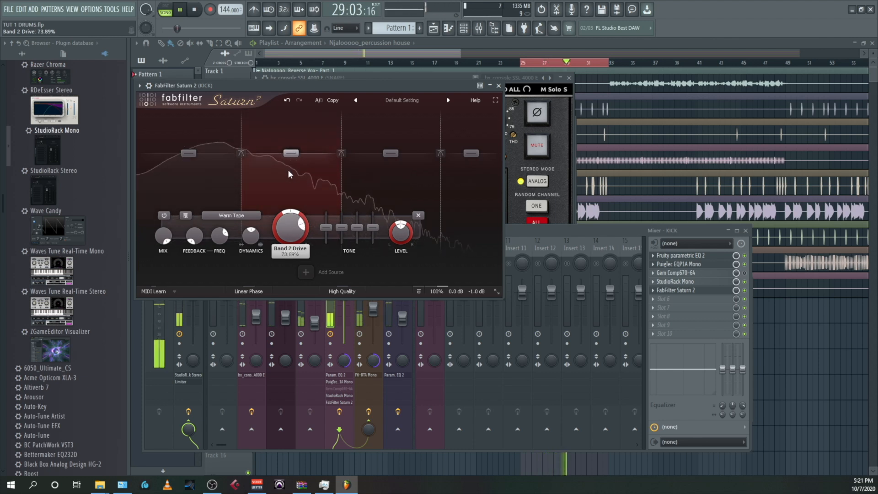
{"action": "left_click_drag", "start_coordinate": [299, 134], "coordinate": [278, 200]}
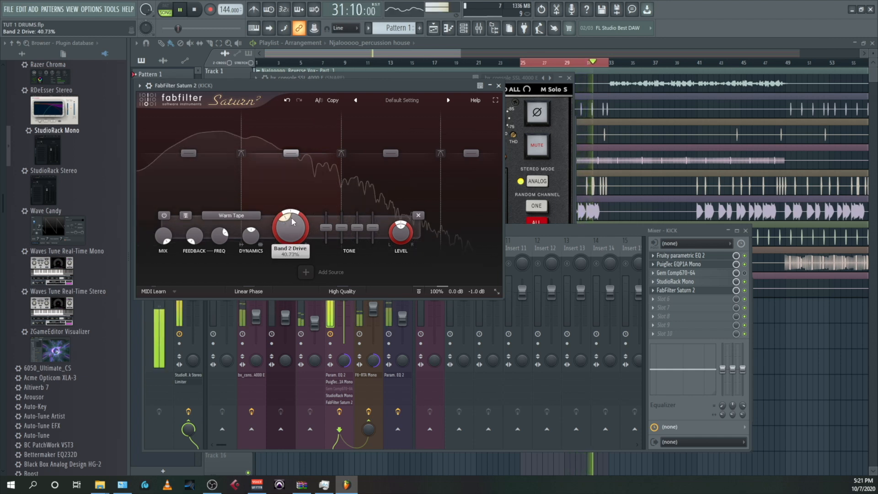
{"action": "left_click_drag", "start_coordinate": [289, 230], "coordinate": [282, 238]}
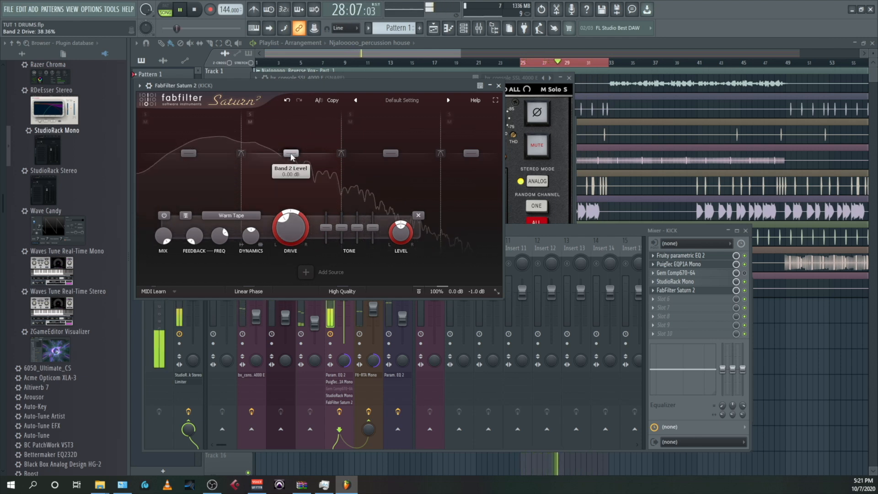
{"action": "left_click_drag", "start_coordinate": [293, 153], "coordinate": [293, 154]}
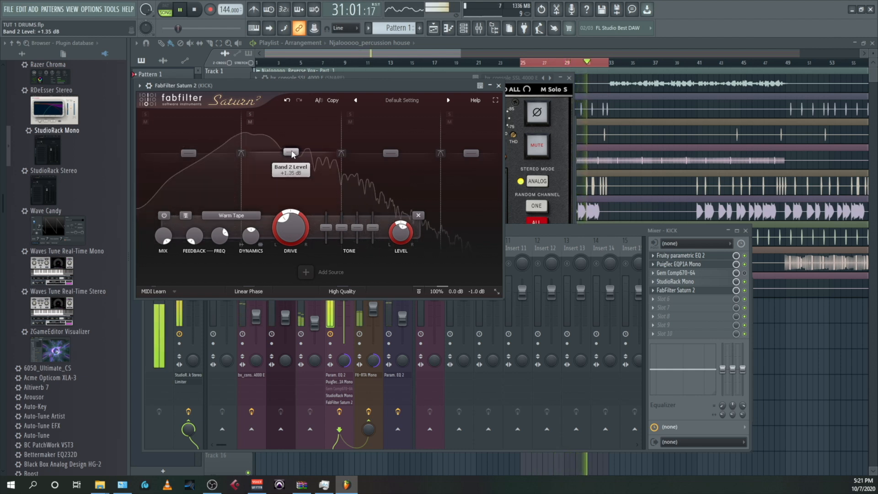
- Solo band 3 in Saturn 2, set its drive to 50.45% while listening, and stop playback
{"action": "left_click", "coordinate": [350, 114]}
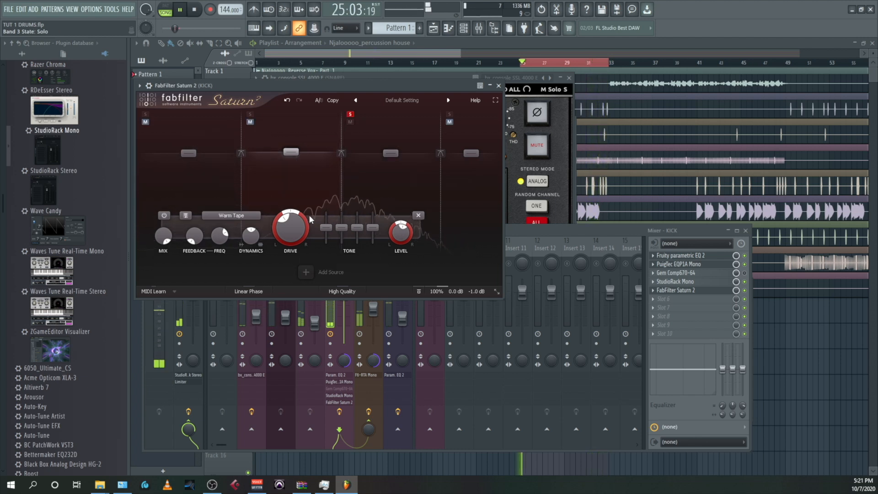
{"action": "left_click", "coordinate": [398, 152]}
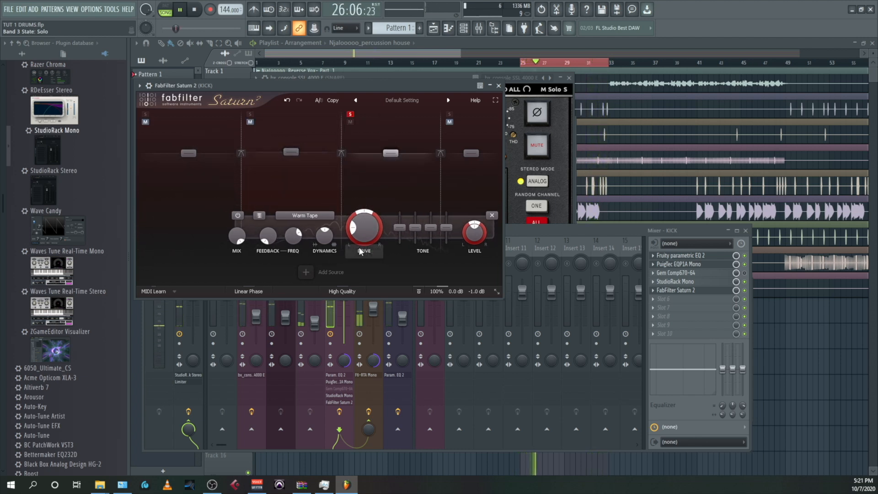
{"action": "left_click_drag", "start_coordinate": [366, 226], "coordinate": [378, 170]}
{"action": "key", "text": "space"}
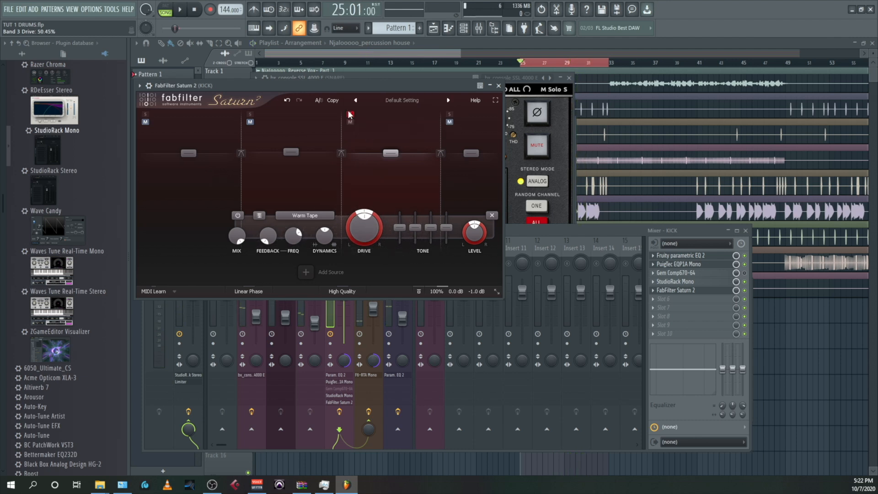
- Play all of Saturn 2's bands together and compare the kick with the plug-in bypassed and active
{"action": "key", "text": "space"}
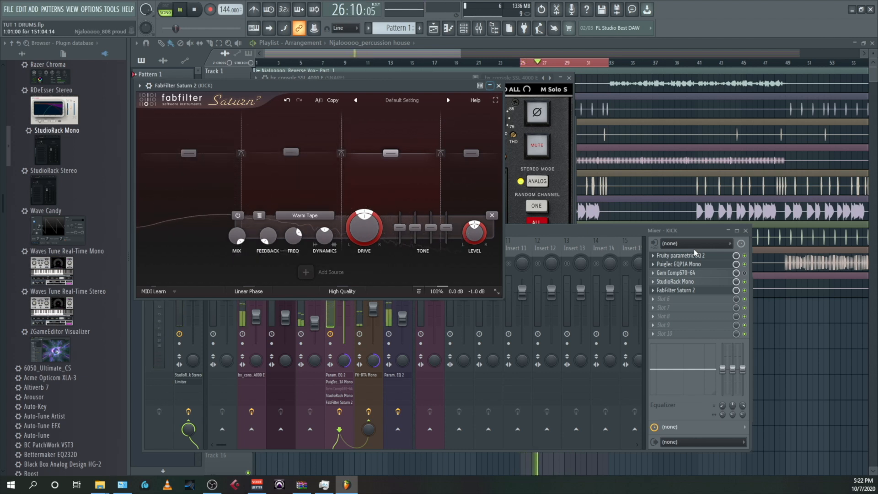
{"action": "left_click", "coordinate": [745, 292]}
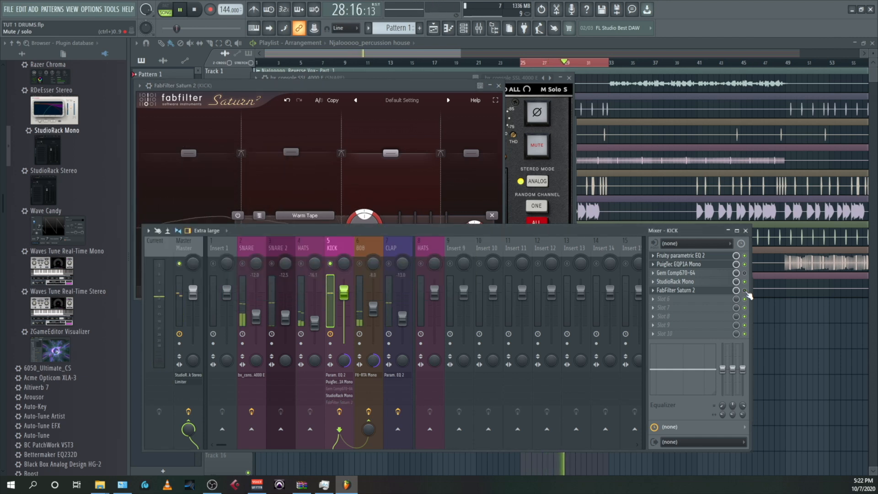
{"action": "left_click", "coordinate": [745, 291]}
- Set Saturn 2's output gain to -1.50 dB, then close it and check the kick with the effect toggled
{"action": "left_click", "coordinate": [412, 83]}
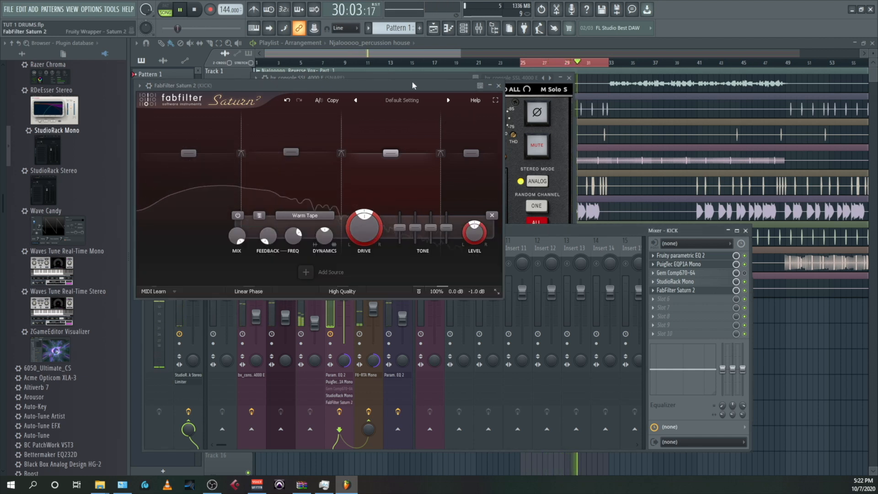
{"action": "mouse_move", "coordinate": [481, 291]}
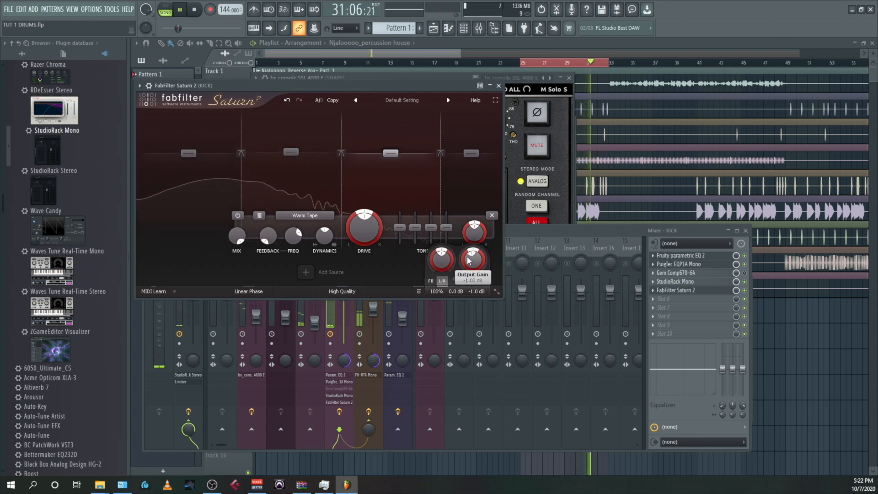
{"action": "left_click_drag", "start_coordinate": [470, 259], "coordinate": [463, 269]}
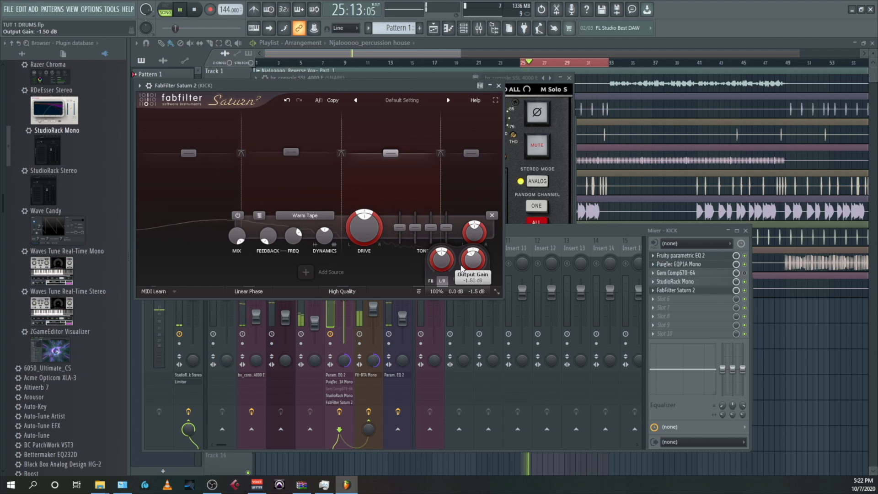
{"action": "left_click", "coordinate": [500, 87]}
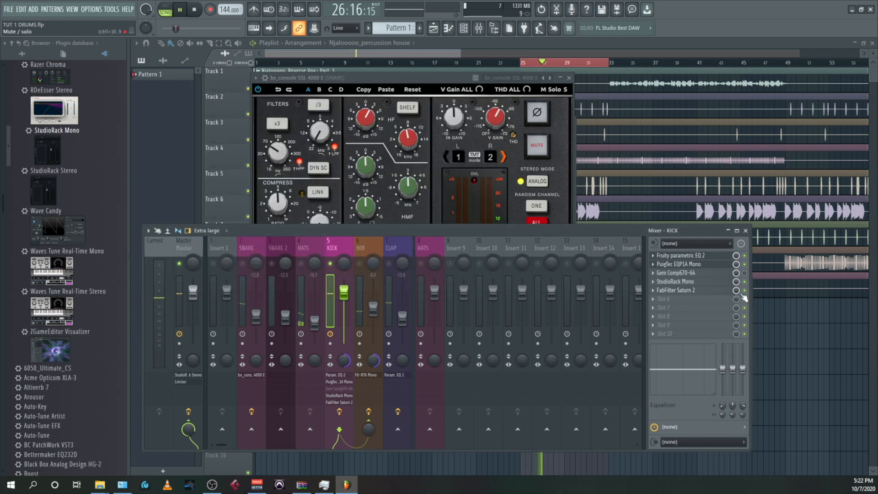
{"action": "left_click", "coordinate": [745, 291]}
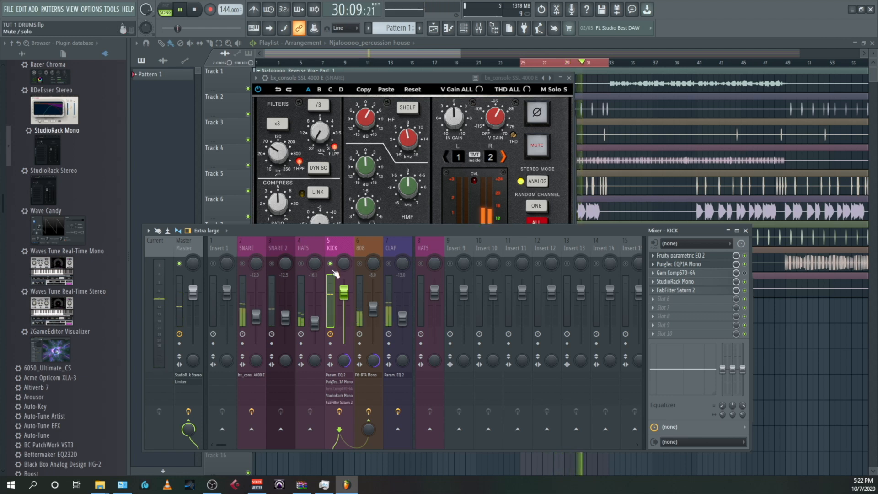
{"action": "key", "text": "space"}
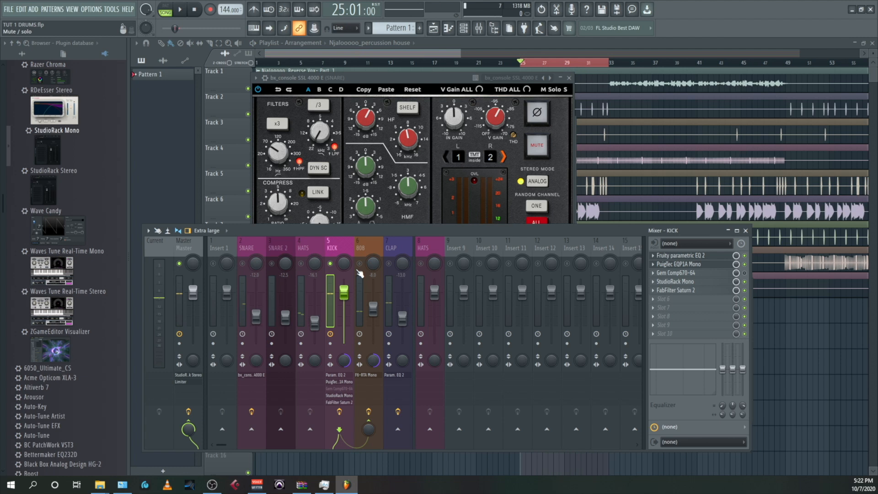
- Unmute all mixer tracks and play the processed kick within the full mix
{"action": "right_click", "coordinate": [359, 264]}
{"action": "right_click", "coordinate": [359, 264]}
{"action": "key", "text": "space"}
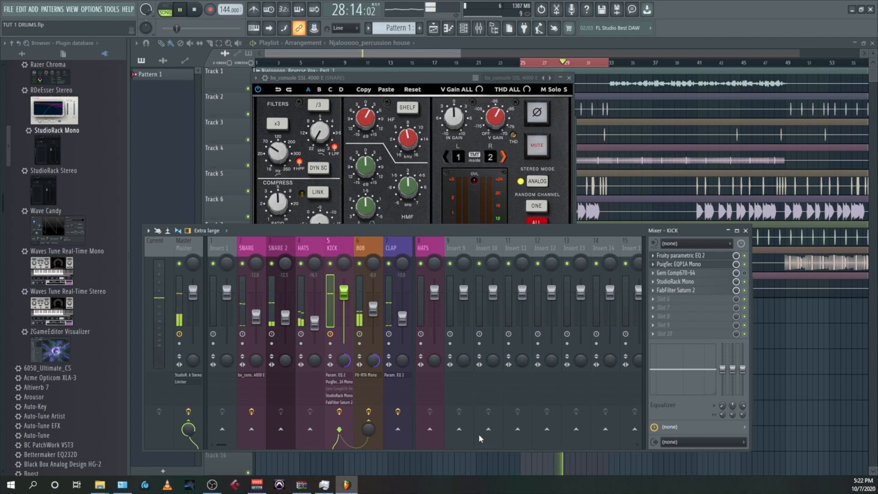
{"action": "key", "text": "space"}
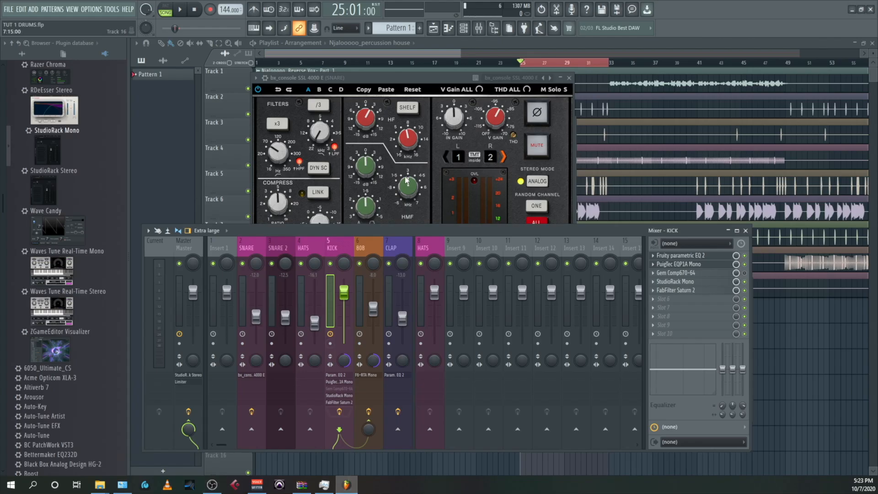
{"action": "key", "text": "space"}
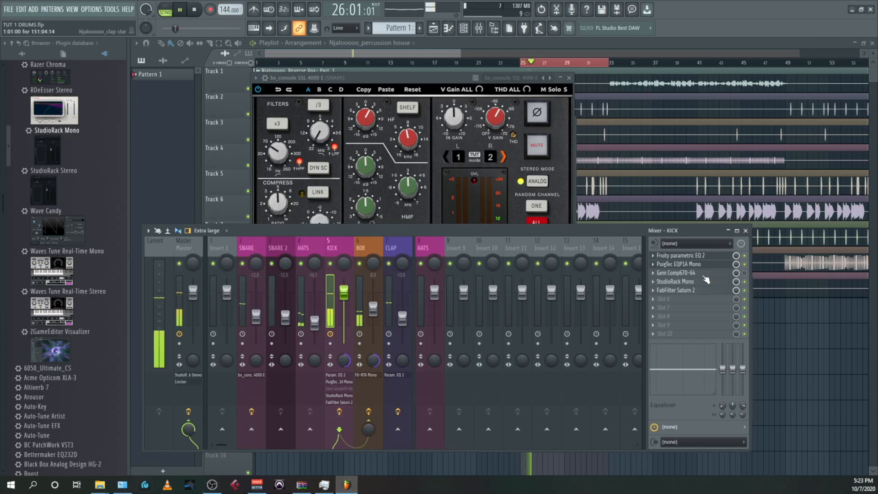
{"action": "key", "text": "space"}
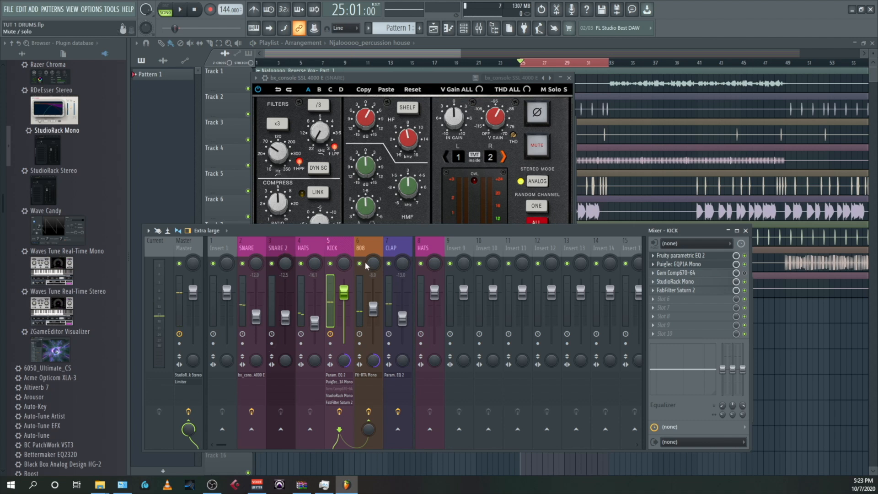
- Select the 808 mixer track and solo it
{"action": "left_click", "coordinate": [371, 251]}
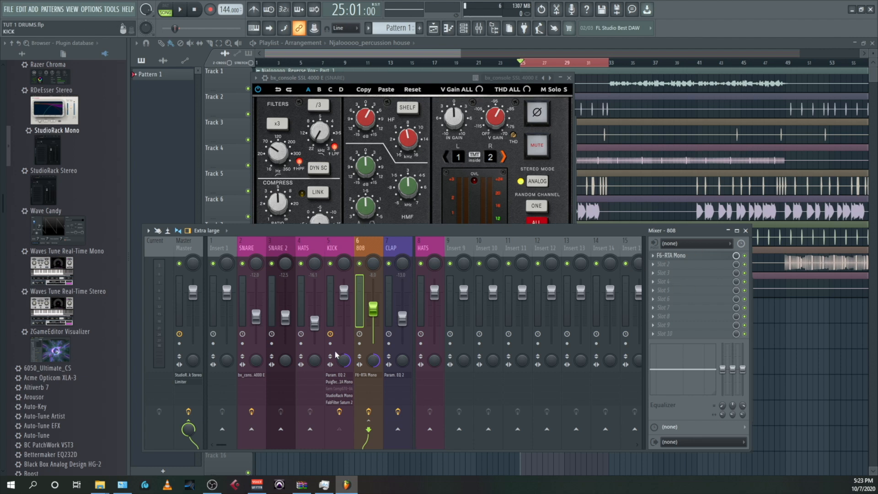
{"action": "key", "text": "space"}
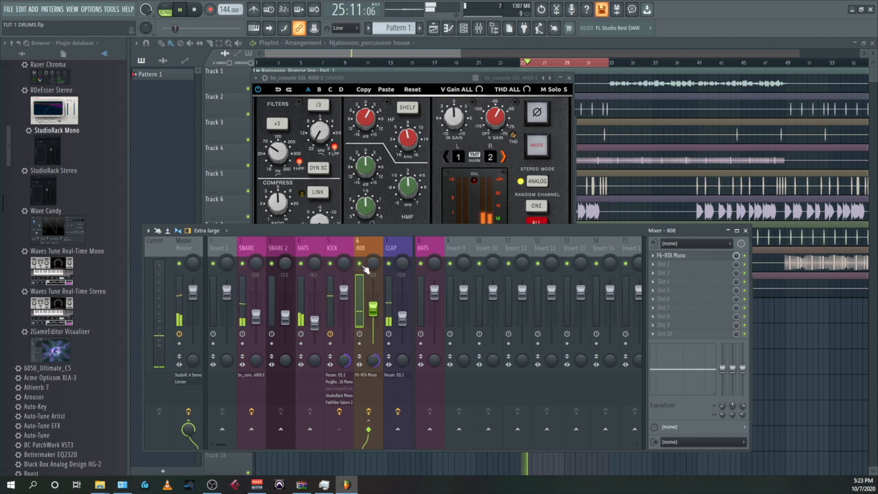
{"action": "right_click", "coordinate": [365, 266]}
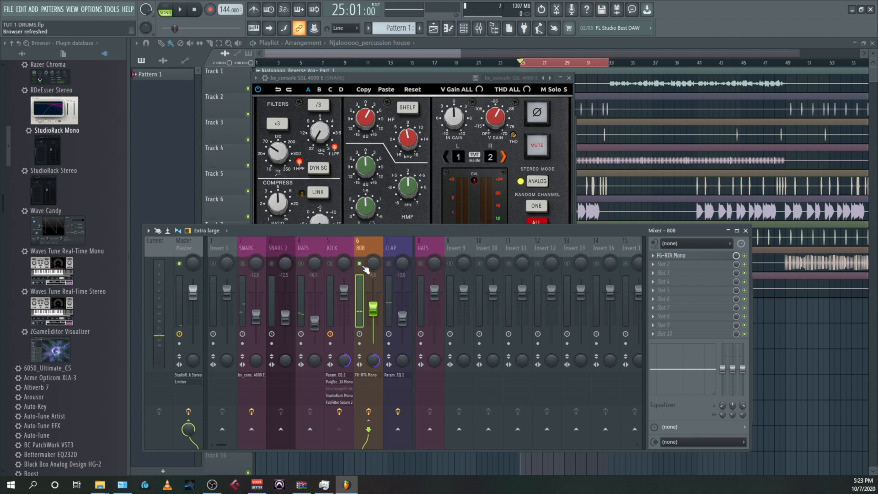
- Load Fruity Parametric EQ 2 into the 808 track's second effect slot
{"action": "left_click", "coordinate": [654, 267]}
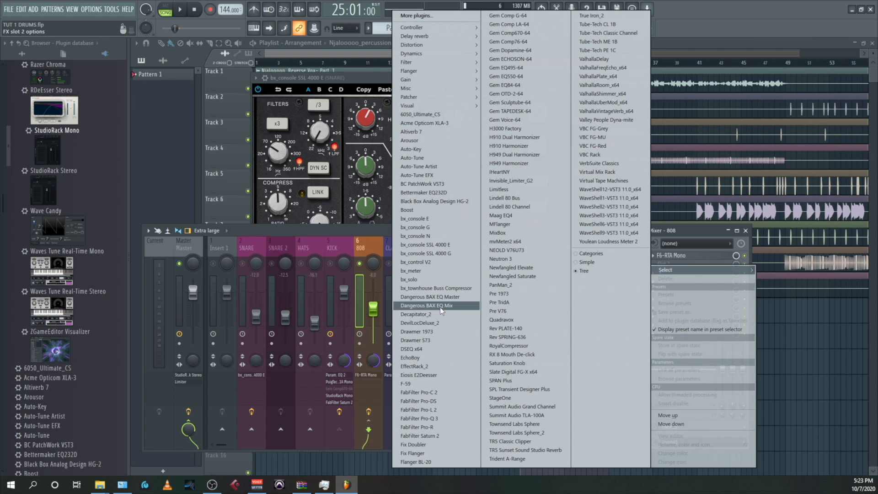
{"action": "left_click", "coordinate": [375, 235]}
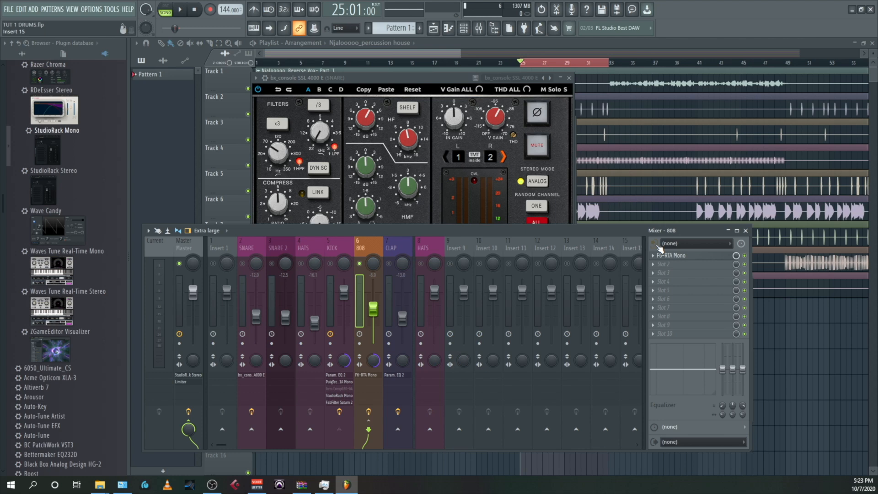
{"action": "left_click", "coordinate": [652, 264]}
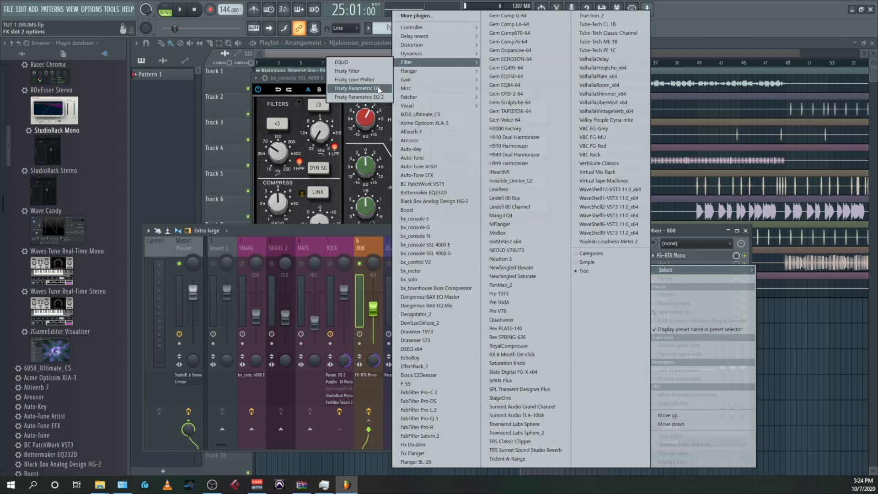
{"action": "left_click", "coordinate": [368, 97]}
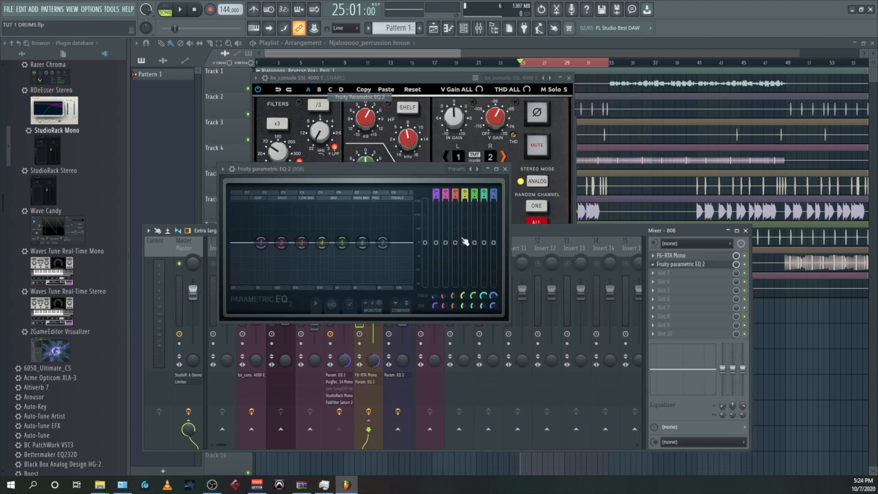
- Change band 1 of the 808's parametric EQ to a high pass filter and shift it to a lower frequency
{"action": "right_click", "coordinate": [262, 243]}
{"action": "mouse_move", "coordinate": [274, 268]}
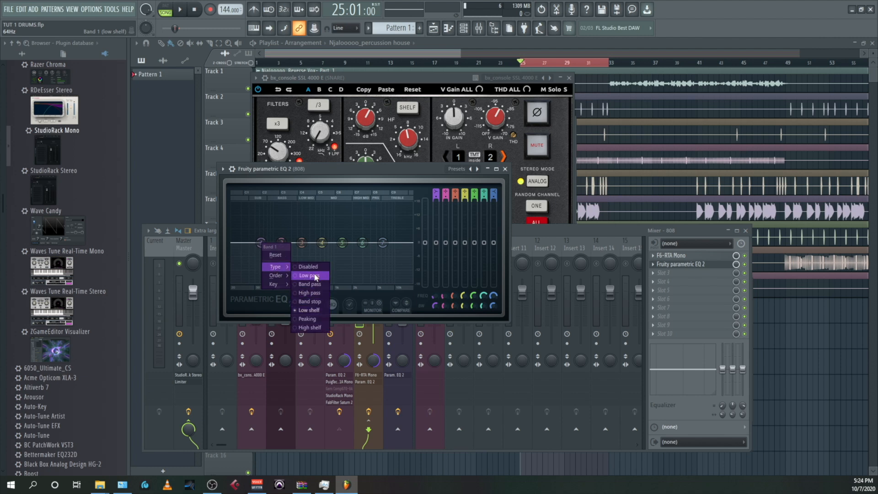
{"action": "left_click", "coordinate": [311, 294]}
{"action": "left_click_drag", "start_coordinate": [254, 243], "coordinate": [245, 243]}
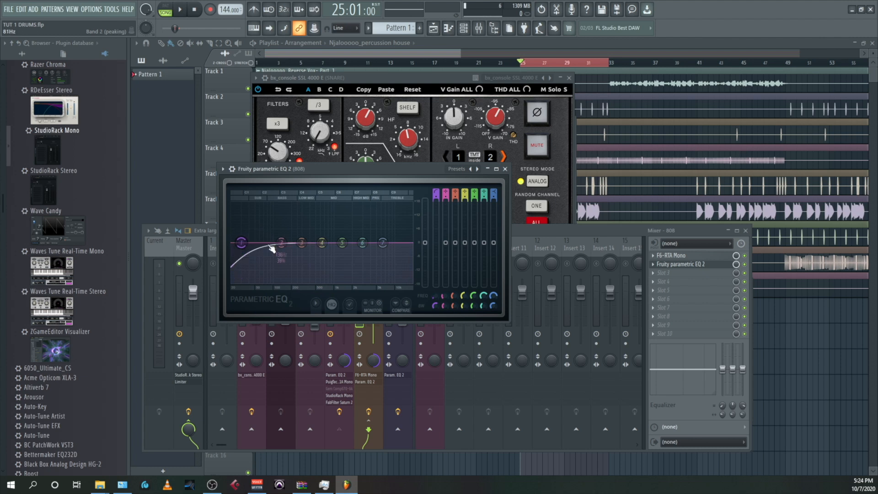
- Boost and narrow band 3 of the 808 EQ during playback, then leave it as a slight low-mid cut
{"action": "left_click_drag", "start_coordinate": [306, 246], "coordinate": [298, 211]}
{"action": "key", "text": "space"}
{"action": "scroll", "coordinate": [307, 212], "scroll_direction": "down", "scroll_amount": 6}
{"action": "key", "text": "space"}
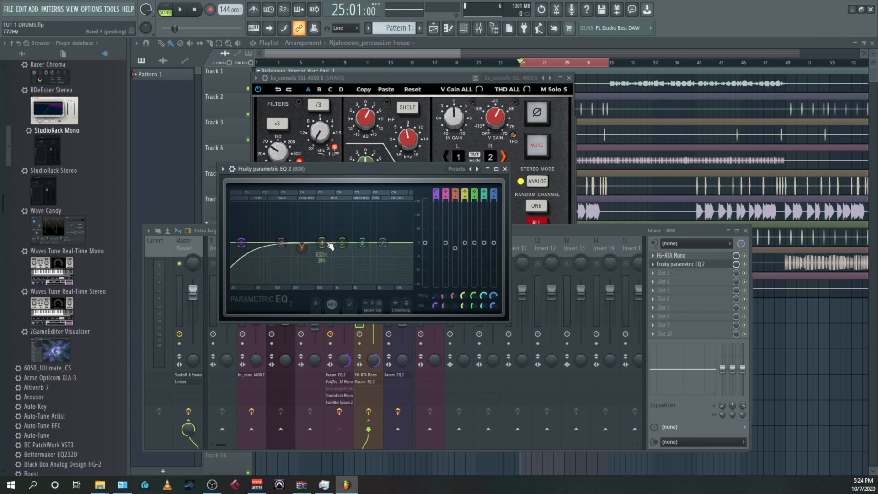
- Boost and narrow band 4 of the 808 EQ during playback, then lower it to a slight cut just above band 3
{"action": "key", "text": "space"}
{"action": "left_click_drag", "start_coordinate": [322, 243], "coordinate": [314, 205]}
{"action": "scroll", "coordinate": [326, 213], "scroll_direction": "down", "scroll_amount": 10}
{"action": "left_click_drag", "start_coordinate": [315, 206], "coordinate": [316, 243]}
{"action": "key", "text": "space"}
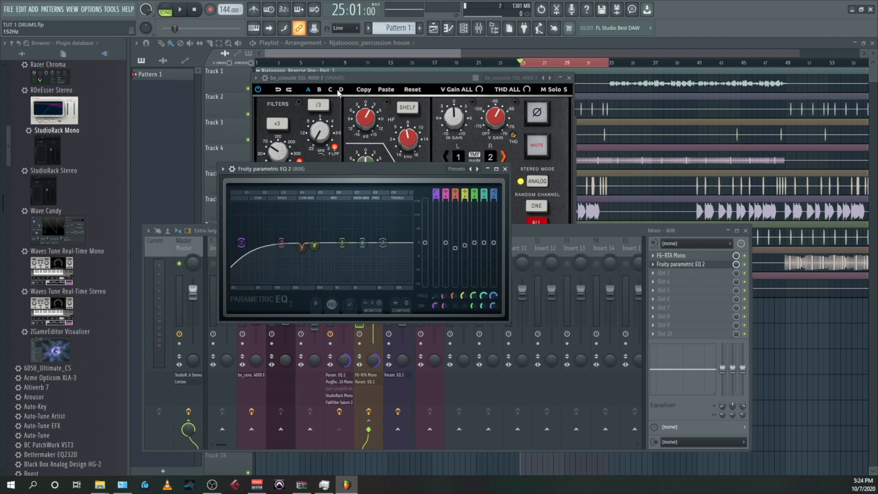
- Load PuigTec EQP1A Mono into the 808's third effect slot and set a low boost of 2.4 at 30 CPS
{"action": "scroll", "coordinate": [1, 261], "scroll_direction": "up", "scroll_amount": 7}
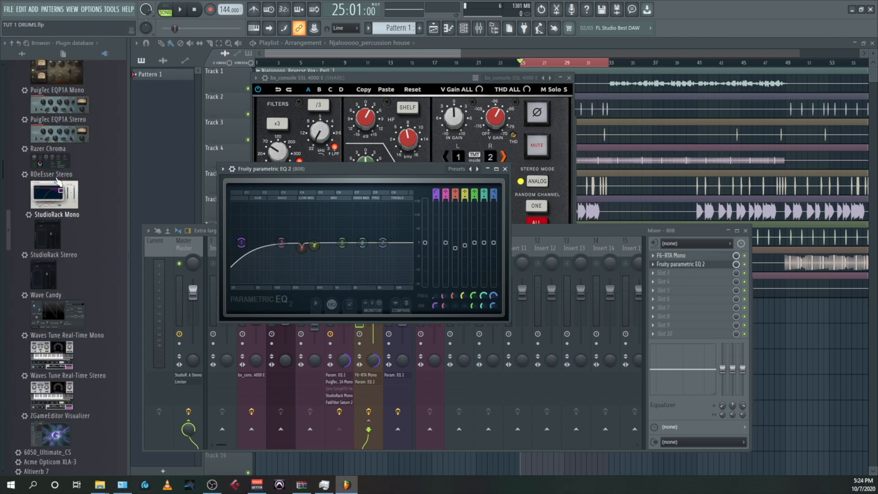
{"action": "left_click_drag", "start_coordinate": [640, 273], "coordinate": [674, 272]}
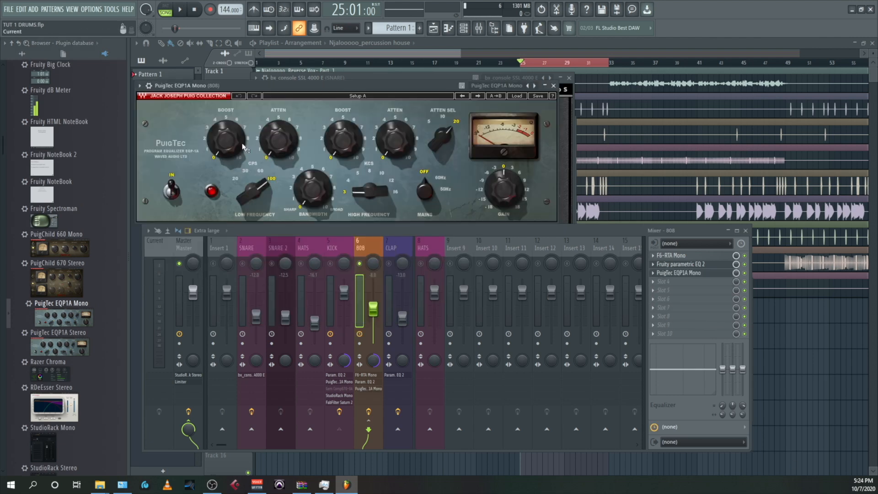
{"action": "left_click_drag", "start_coordinate": [251, 188], "coordinate": [253, 191]}
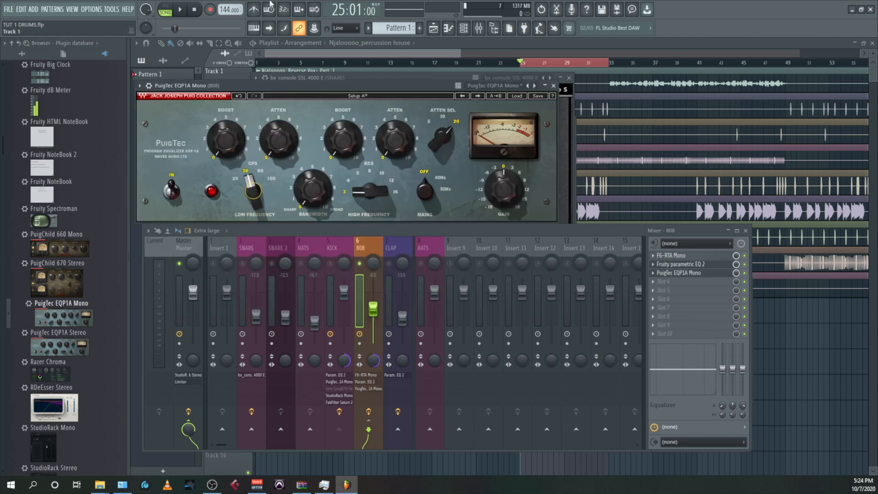
{"action": "left_click_drag", "start_coordinate": [219, 133], "coordinate": [219, 129]}
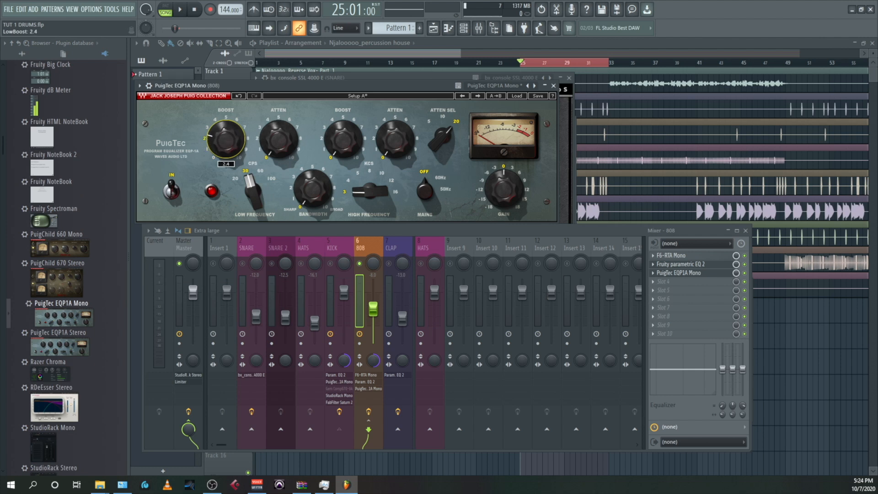
- Compare the soloed 808 with PuigTec EQP1A bypassed and active, and trim the plug-in's output gain slightly
{"action": "key", "text": "space"}
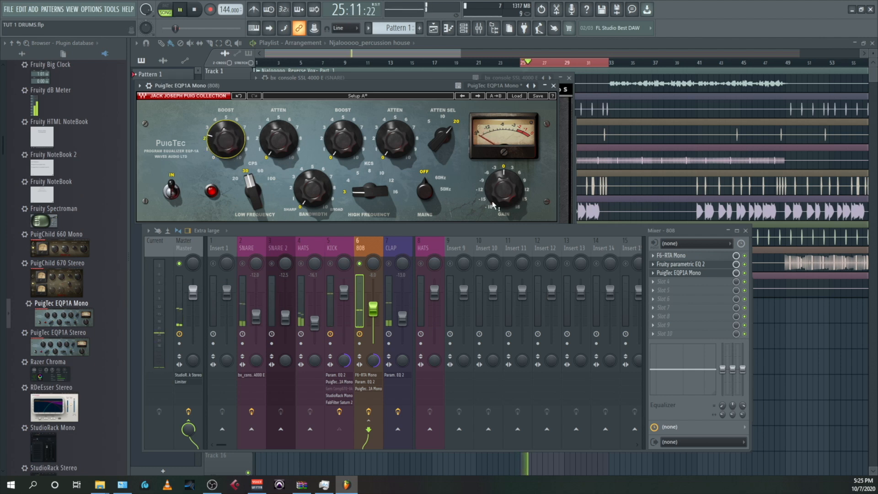
{"action": "left_click", "coordinate": [745, 273]}
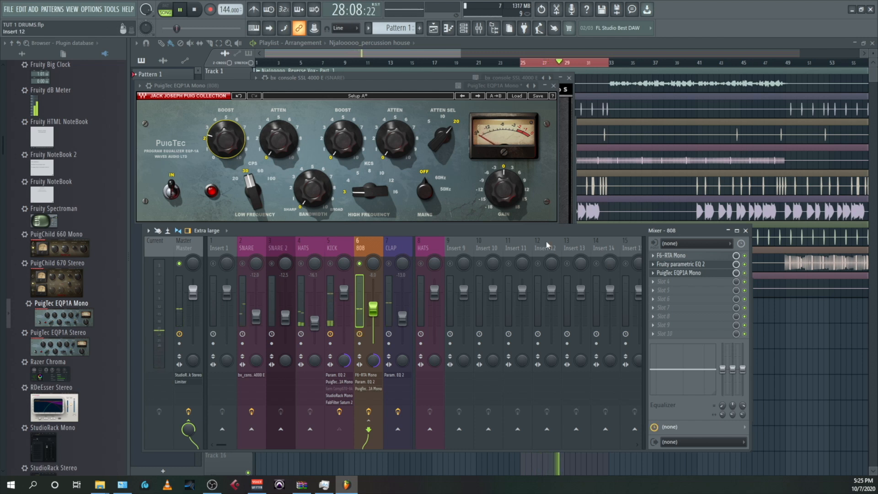
{"action": "mouse_move", "coordinate": [501, 186]}
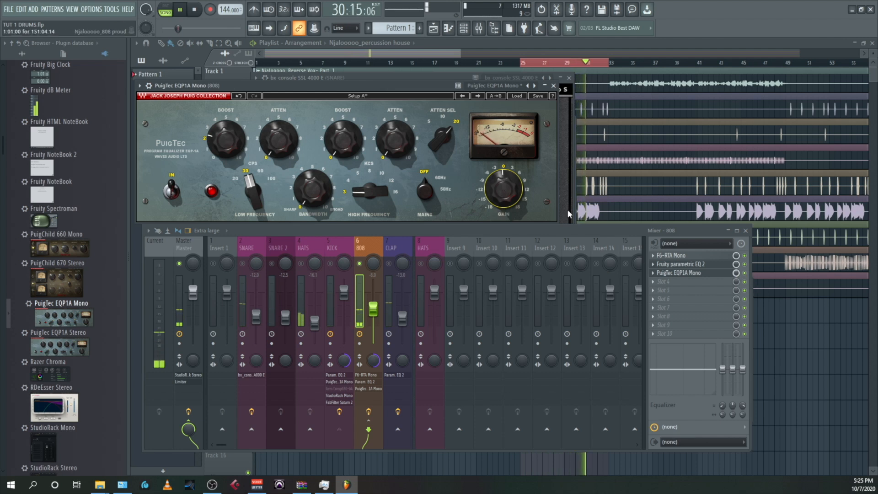
{"action": "left_click_drag", "start_coordinate": [505, 186], "coordinate": [505, 188]}
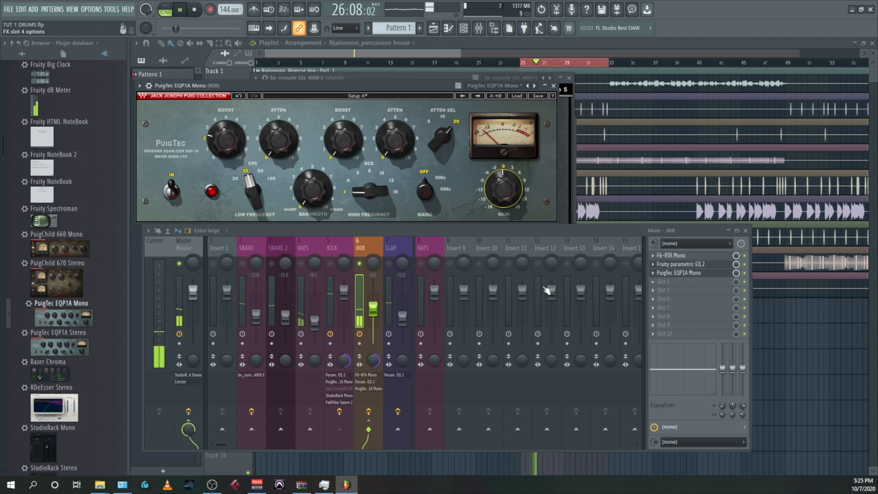
- Load Tube-Tech CL 1B into the 808's fourth effect slot and stop playback
{"action": "left_click", "coordinate": [654, 282]}
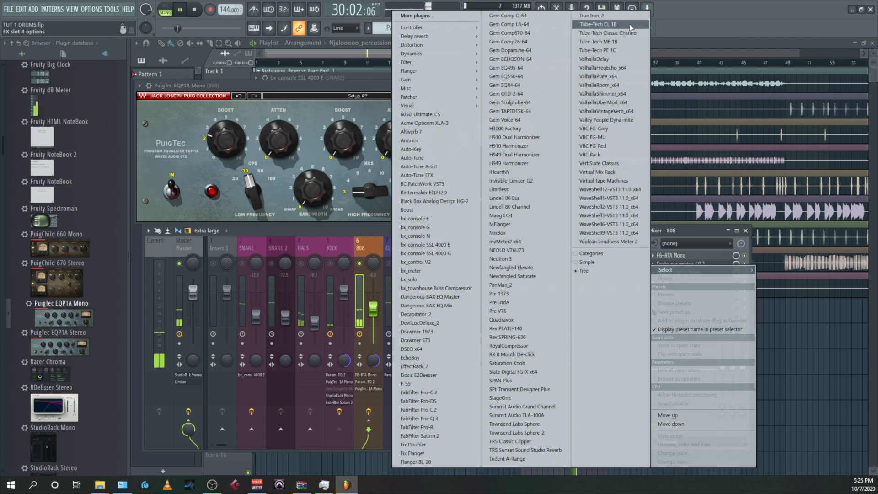
{"action": "left_click", "coordinate": [610, 25]}
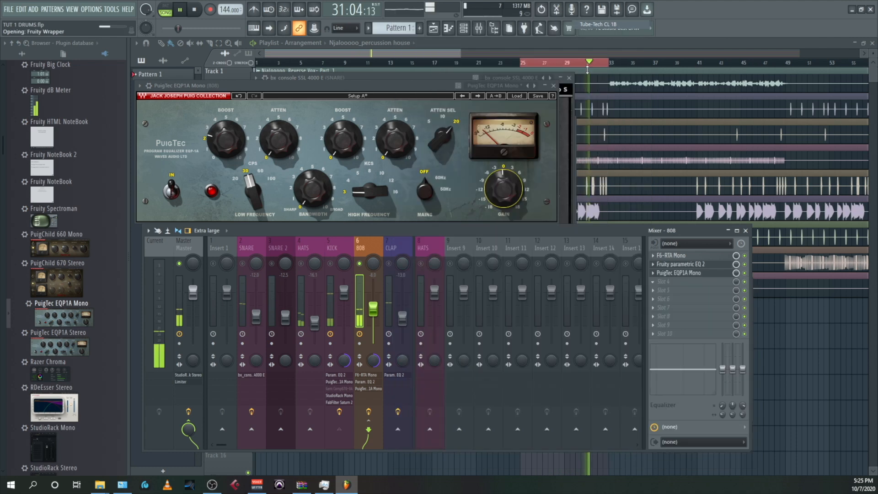
{"action": "key", "text": "space"}
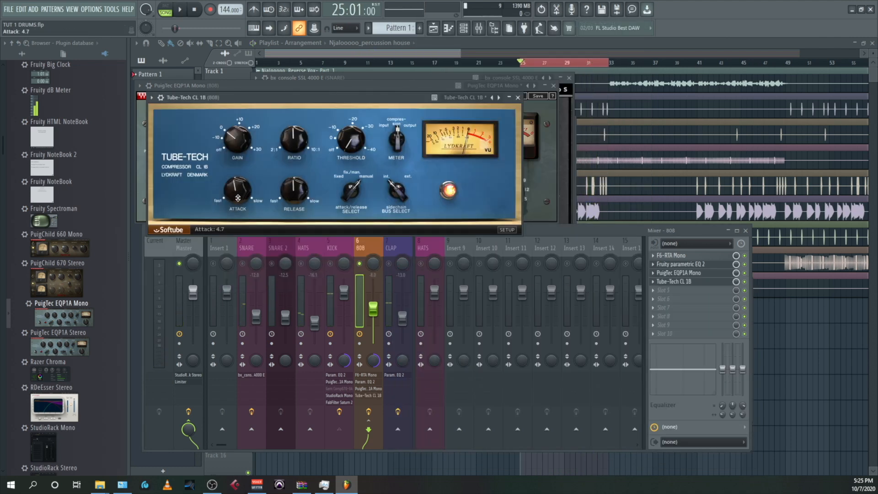
- Set the Tube-Tech CL 1B's release to 4.3, ratio to 4.0 and threshold to -6.4 dB while auditioning the 808
{"action": "left_click_drag", "start_coordinate": [294, 187], "coordinate": [296, 196]}
{"action": "key", "text": "space"}
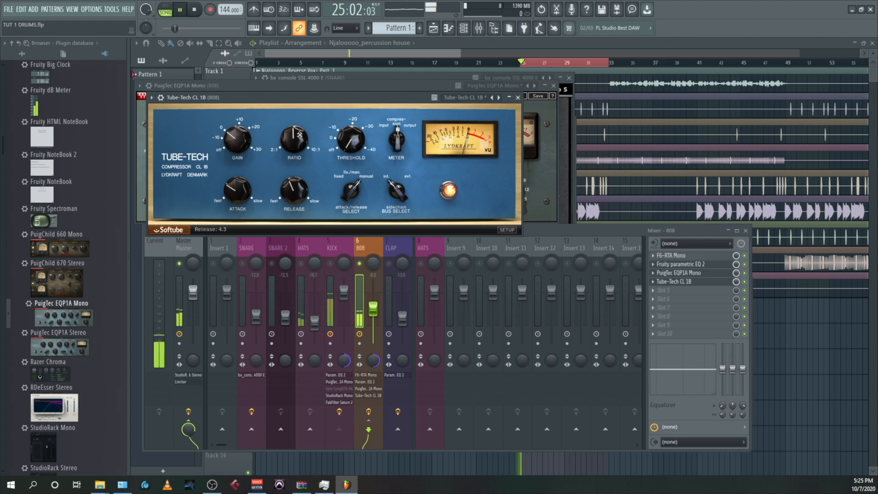
{"action": "left_click_drag", "start_coordinate": [291, 141], "coordinate": [279, 160]}
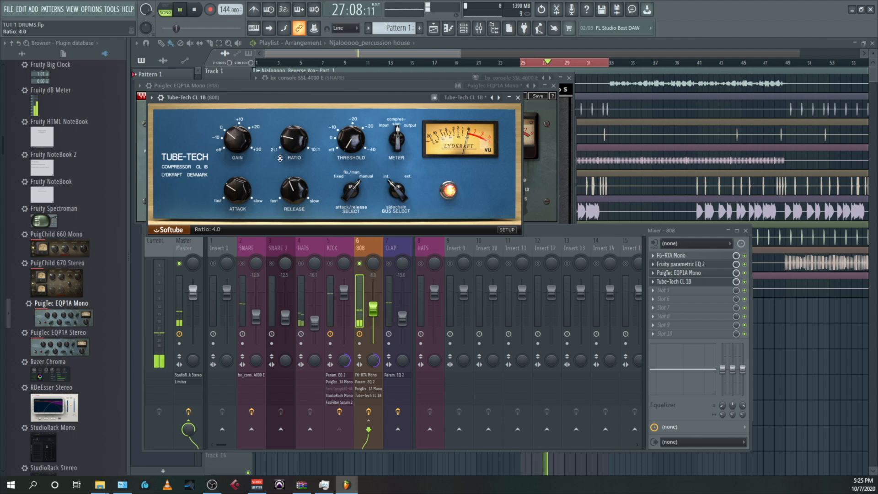
{"action": "left_click_drag", "start_coordinate": [344, 141], "coordinate": [340, 123]}
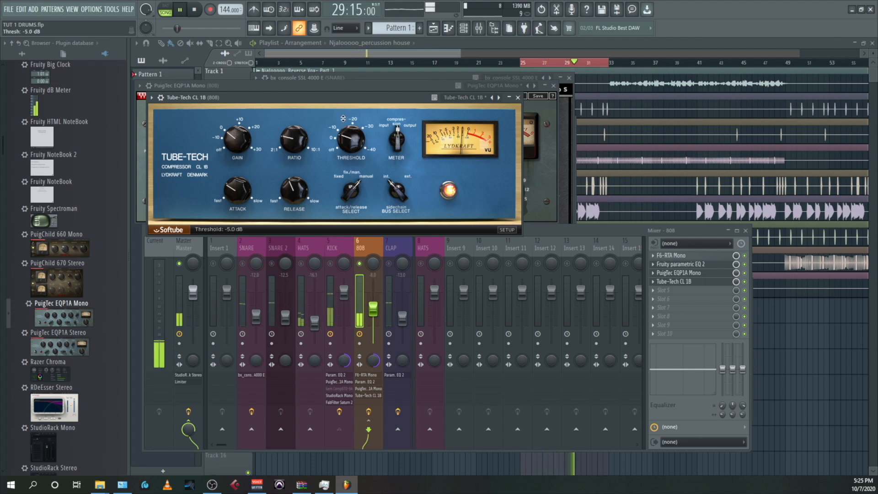
{"action": "key", "text": "space"}
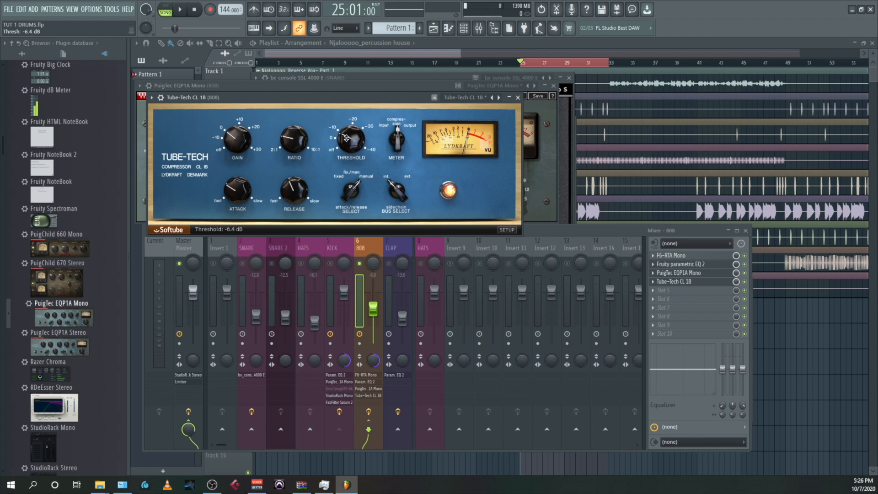
- Set the Tube-Tech CL 1B's gain to 2.7 dB during playback of the soloed 808
{"action": "key", "text": "space"}
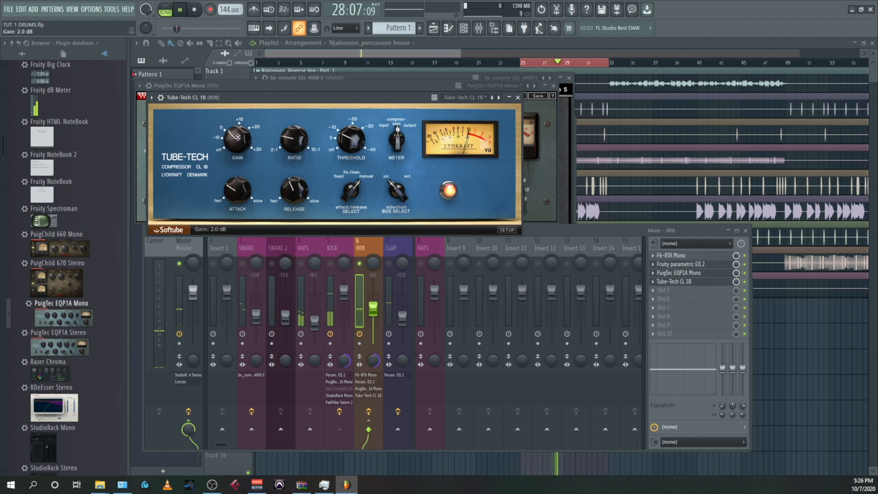
{"action": "left_click_drag", "start_coordinate": [238, 137], "coordinate": [241, 139]}
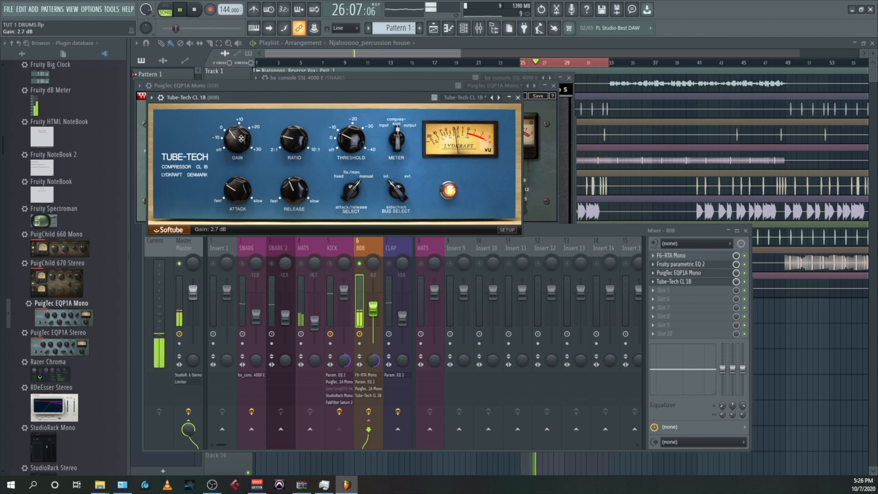
{"action": "key", "text": "space"}
- Audition the 808 in the full mix and soloed, compare Tube-Tech CL 1B bypassed and active, and unsolo the track
{"action": "left_click", "coordinate": [654, 231]}
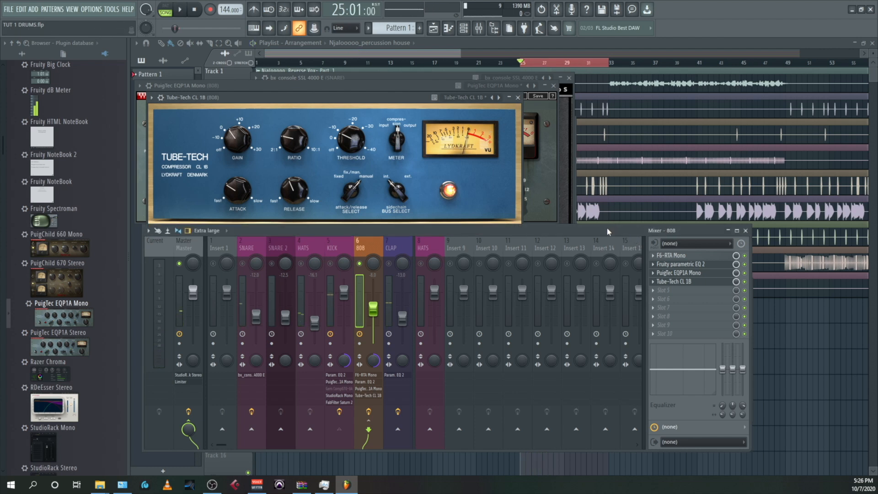
{"action": "right_click", "coordinate": [361, 264]}
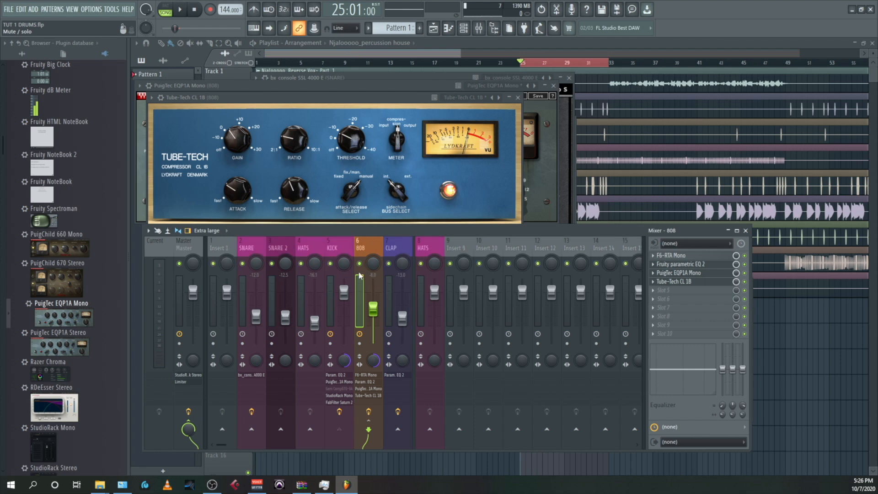
{"action": "key", "text": "space"}
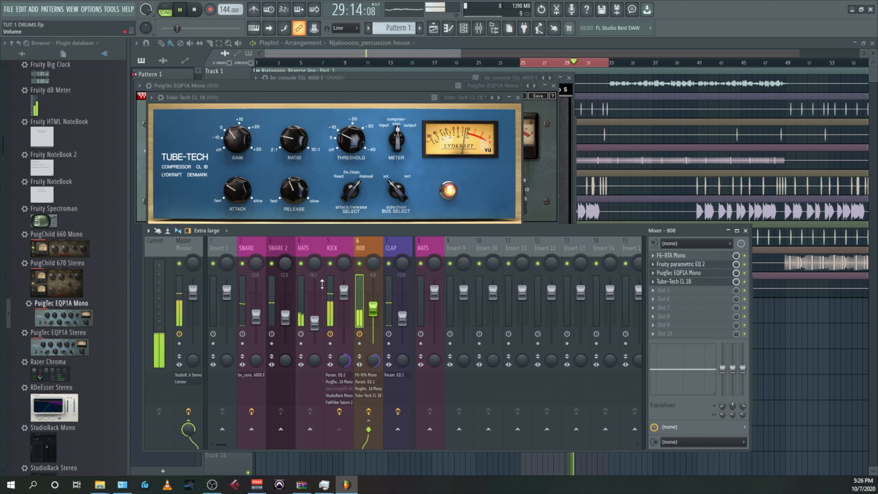
{"action": "right_click", "coordinate": [360, 264]}
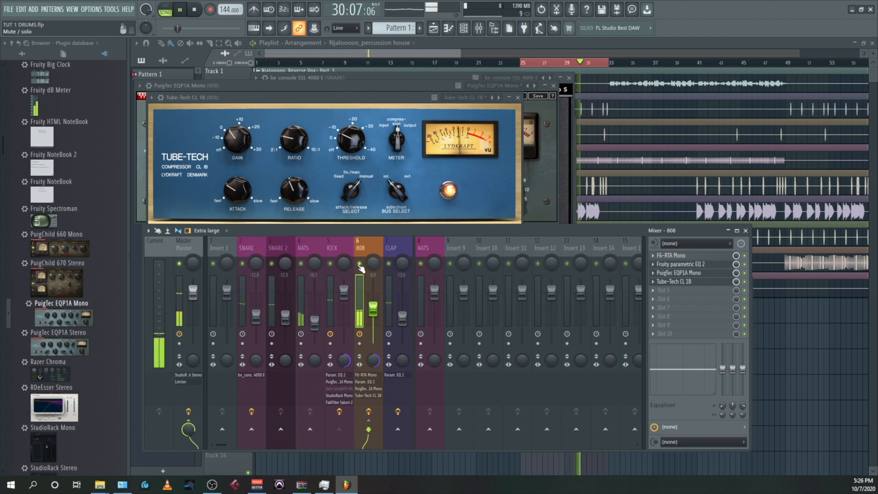
{"action": "left_click", "coordinate": [744, 282]}
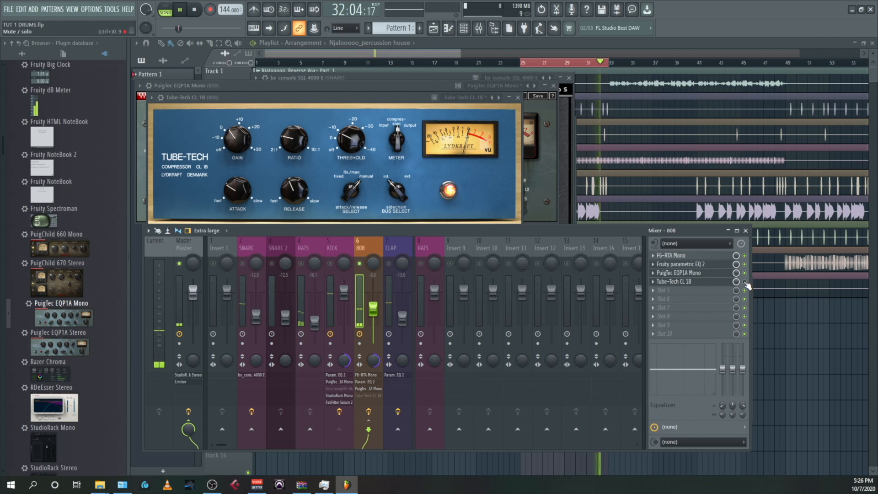
{"action": "left_click", "coordinate": [745, 282]}
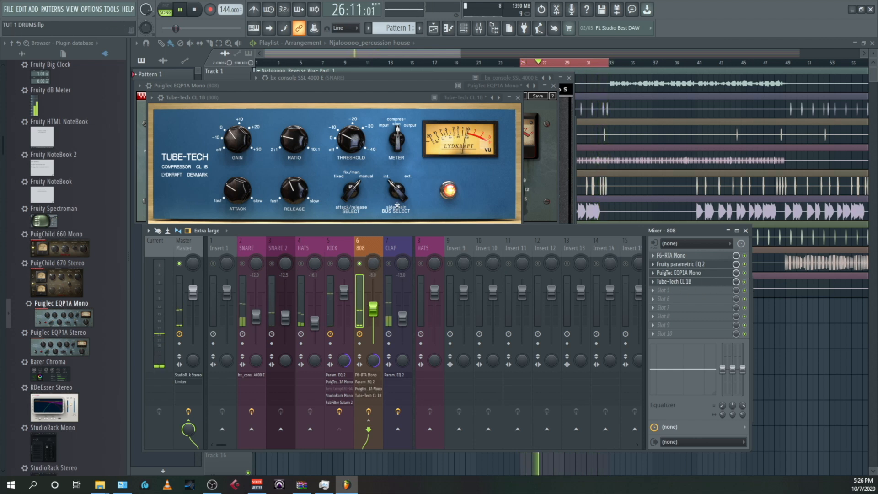
{"action": "right_click", "coordinate": [359, 263]}
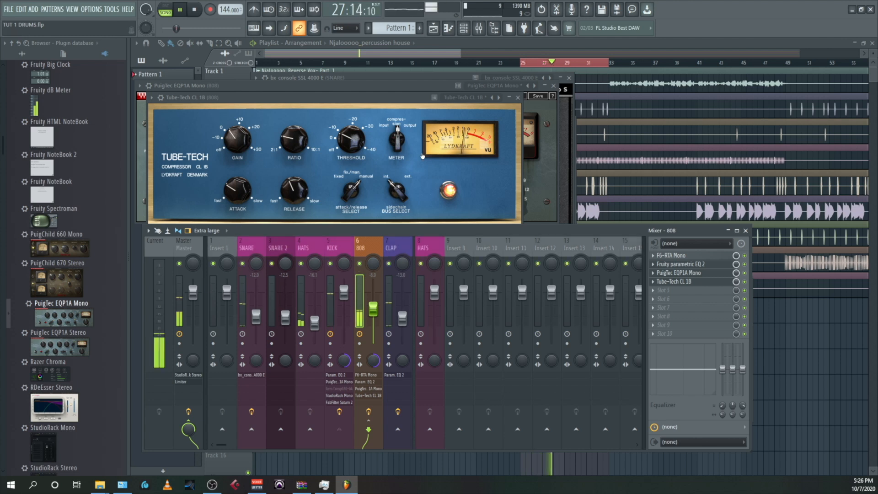
- Close the Tube-Tech and PuigTec windows and select the HATS mixer track on insert 4 with the mix playing
{"action": "left_click", "coordinate": [518, 97]}
{"action": "left_click", "coordinate": [292, 299]}
{"action": "key", "text": "space"}
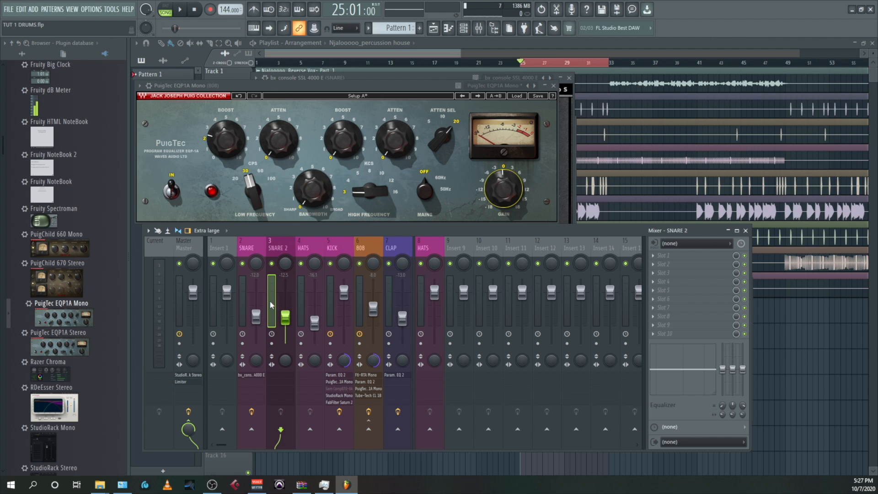
{"action": "key", "text": "space"}
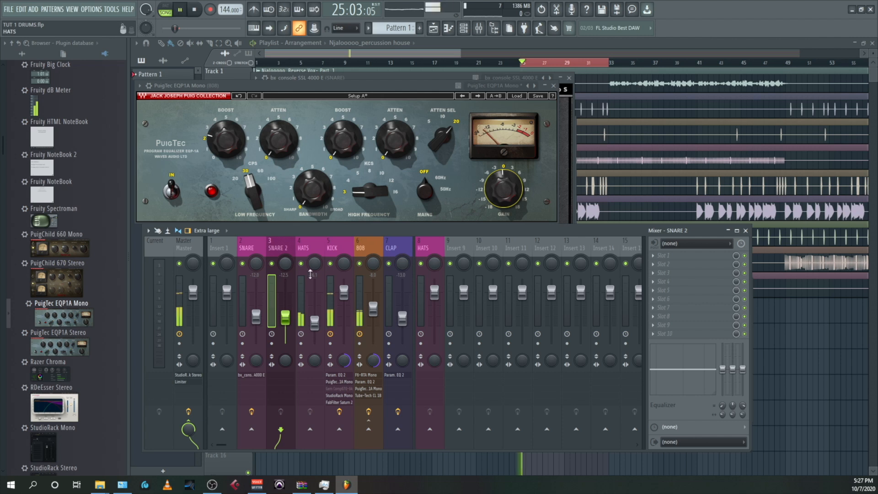
{"action": "left_click", "coordinate": [310, 250]}
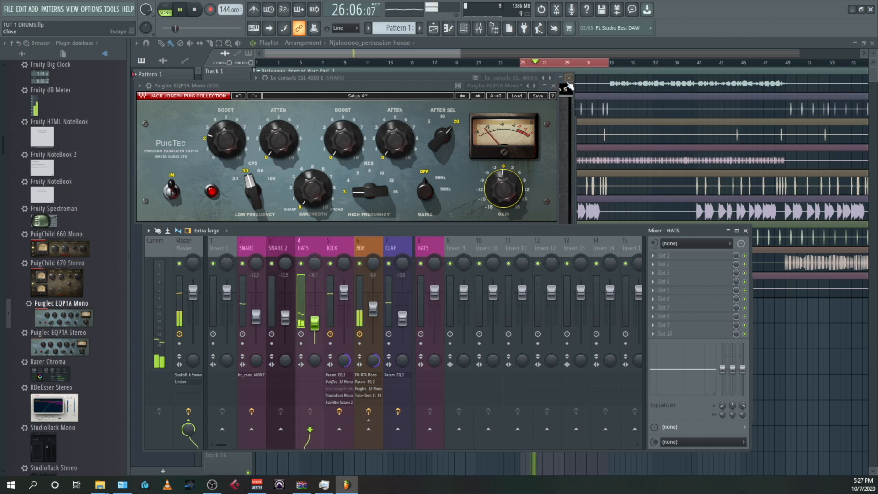
{"action": "left_click", "coordinate": [553, 85]}
{"action": "left_click", "coordinate": [302, 251]}
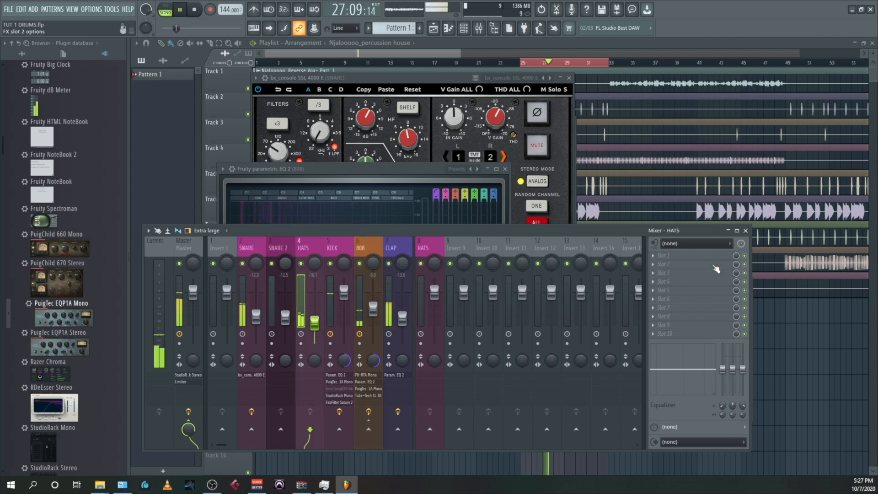
- Load Fruity Parametric EQ 2 into the HATS track's first effect slot
{"action": "left_click", "coordinate": [658, 256]}
{"action": "mouse_move", "coordinate": [456, 90]}
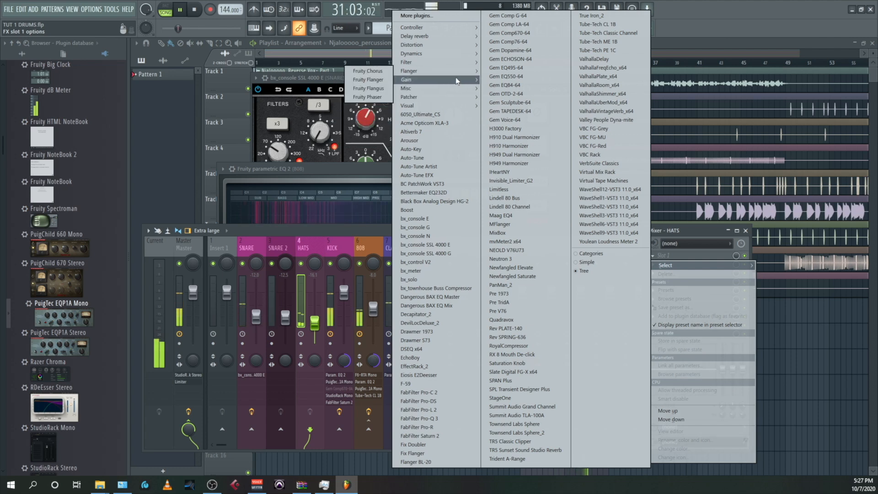
{"action": "mouse_move", "coordinate": [453, 62]}
{"action": "left_click", "coordinate": [358, 97]}
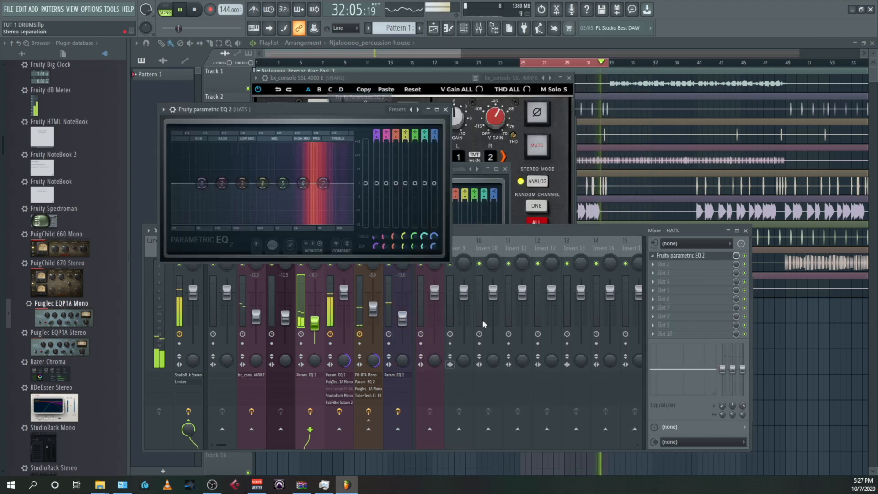
- Set band 1 of the HATS EQ to high pass with a raised cutoff and boost band 7 about 1.9 dB near 12.3 kHz
{"action": "right_click", "coordinate": [204, 183]}
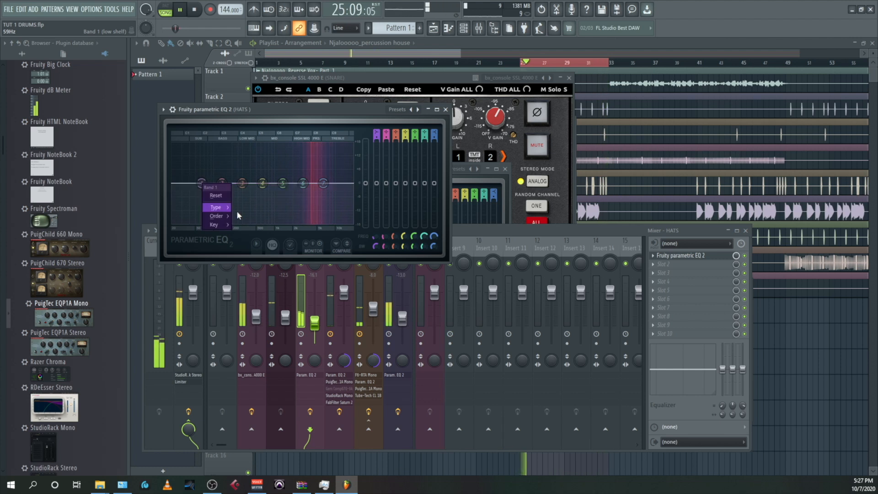
{"action": "mouse_move", "coordinate": [216, 207]}
{"action": "left_click", "coordinate": [249, 234]}
{"action": "left_click_drag", "start_coordinate": [201, 183], "coordinate": [338, 180]}
{"action": "key", "text": "space"}
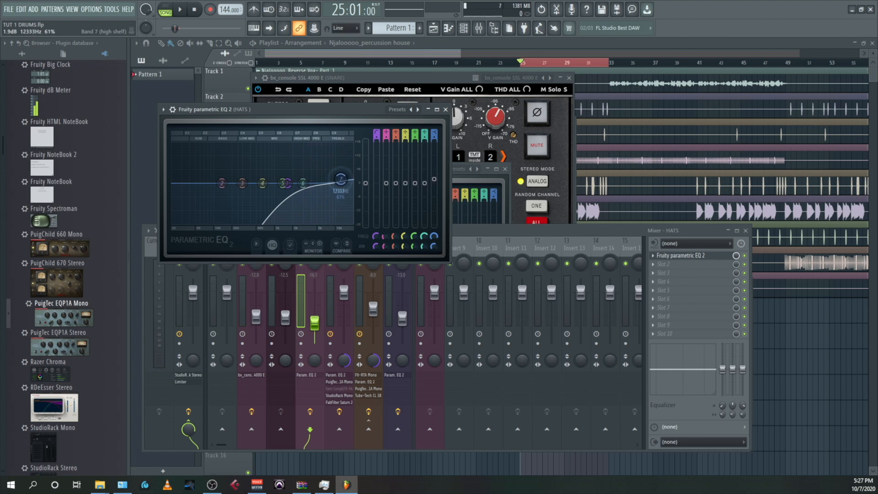
{"action": "left_click_drag", "start_coordinate": [341, 179], "coordinate": [341, 179]}
{"action": "key", "text": "space"}
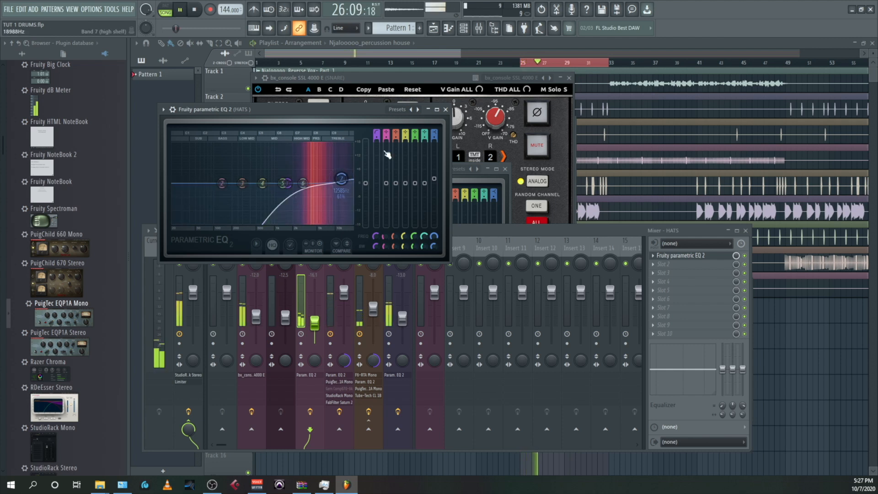
- Close the HATS EQ window and lower the HATS fader on insert 4 to about -16.4 dB during playback
{"action": "left_click", "coordinate": [445, 109]}
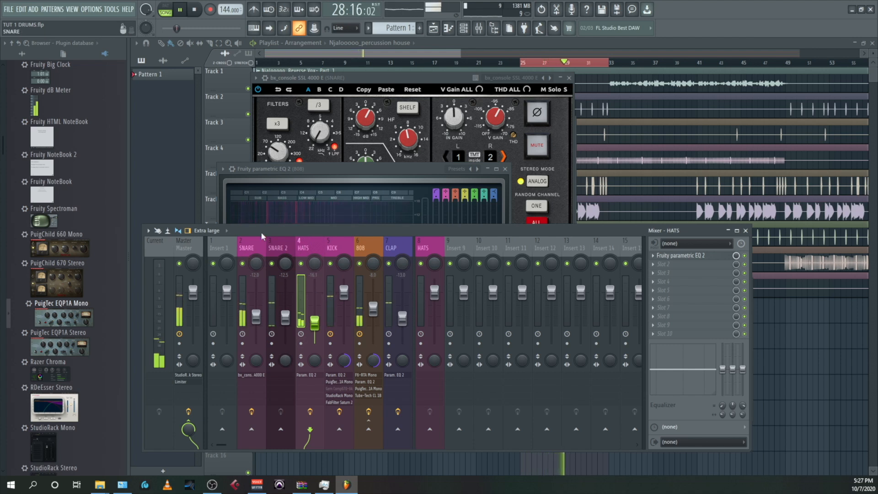
{"action": "left_click_drag", "start_coordinate": [315, 323], "coordinate": [315, 324]}
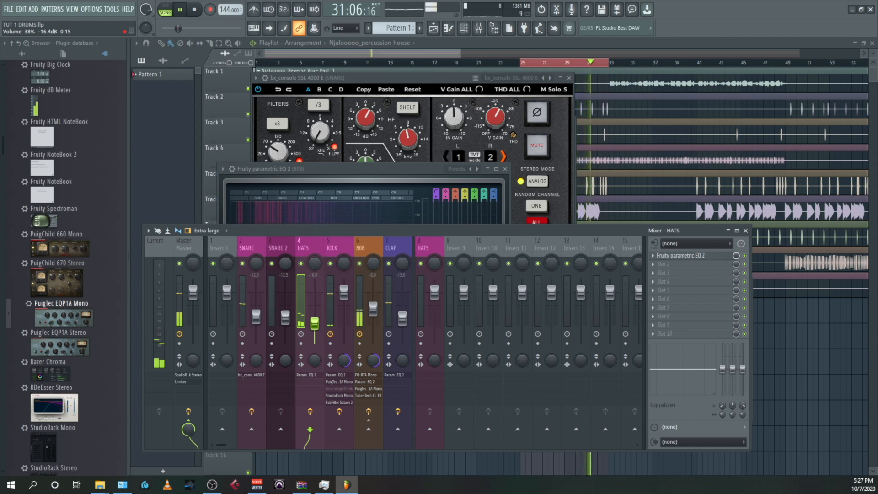
{"action": "key", "text": "space"}
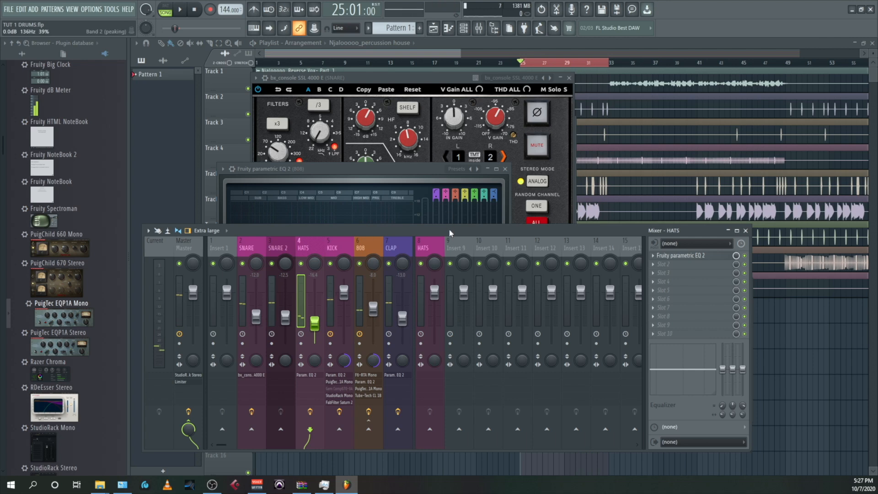
- Load VerbSuite Classics in mixer insert 9's first effect slot with the drum preset Realistic Full Drum Room 2
{"action": "left_click", "coordinate": [460, 253]}
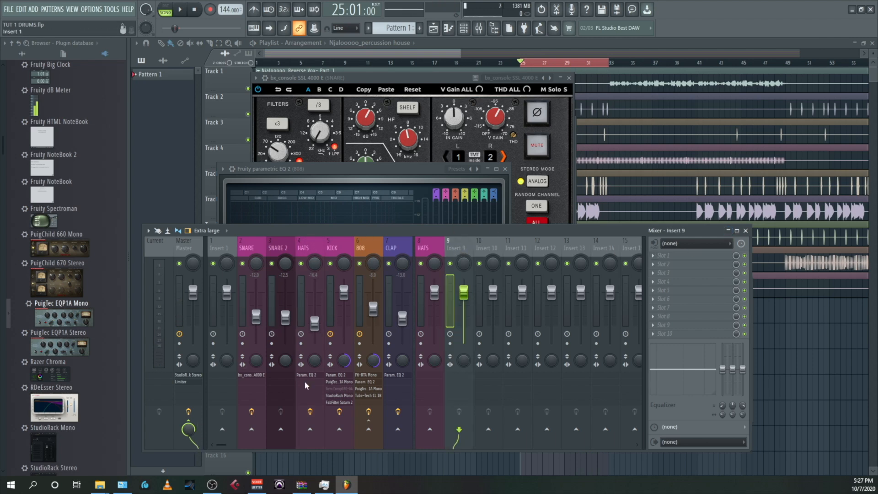
{"action": "left_click", "coordinate": [654, 258]}
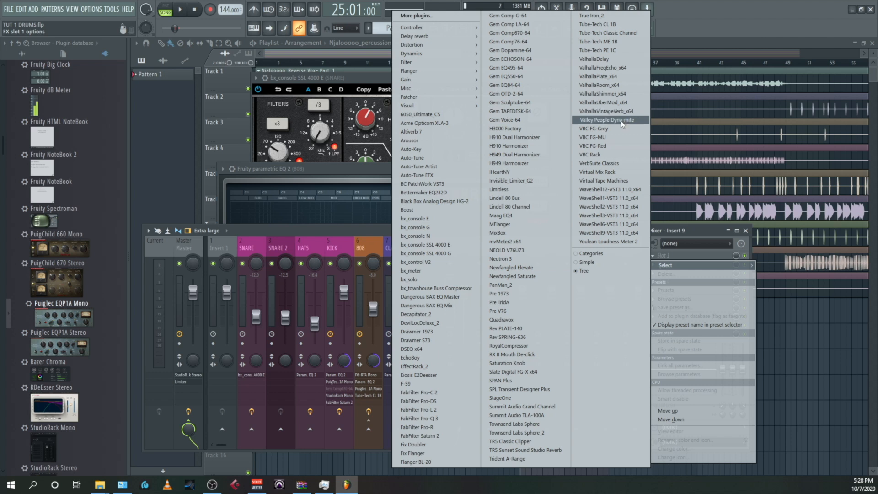
{"action": "left_click", "coordinate": [607, 165]}
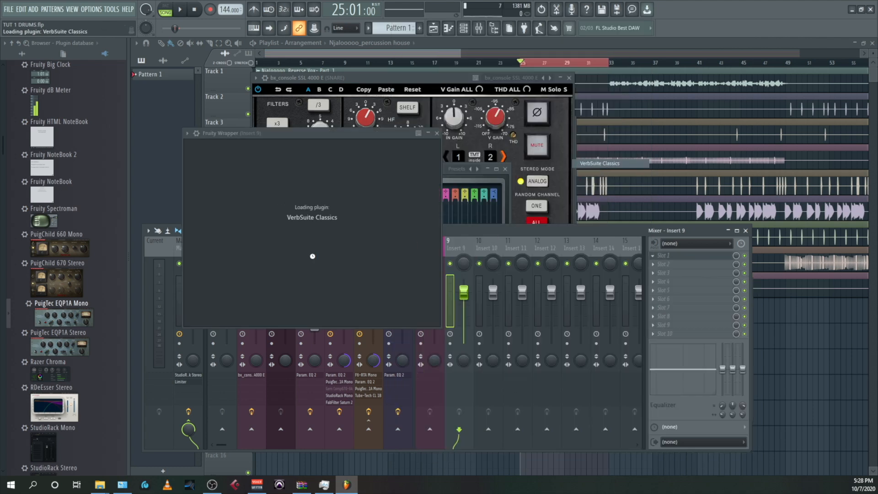
{"action": "left_click", "coordinate": [379, 148]}
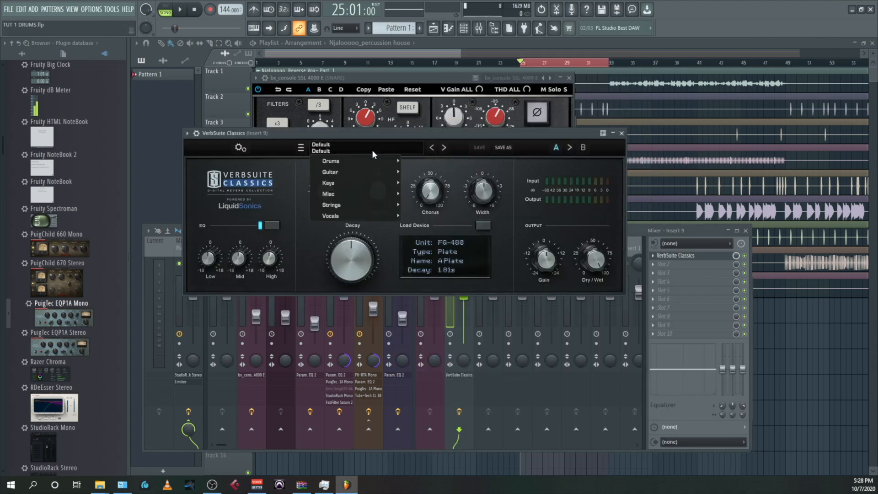
{"action": "mouse_move", "coordinate": [358, 160]}
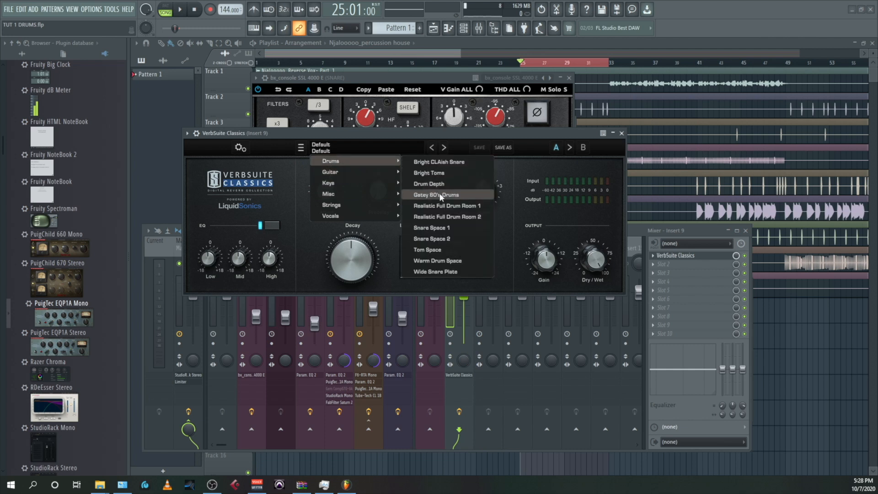
{"action": "left_click", "coordinate": [446, 216]}
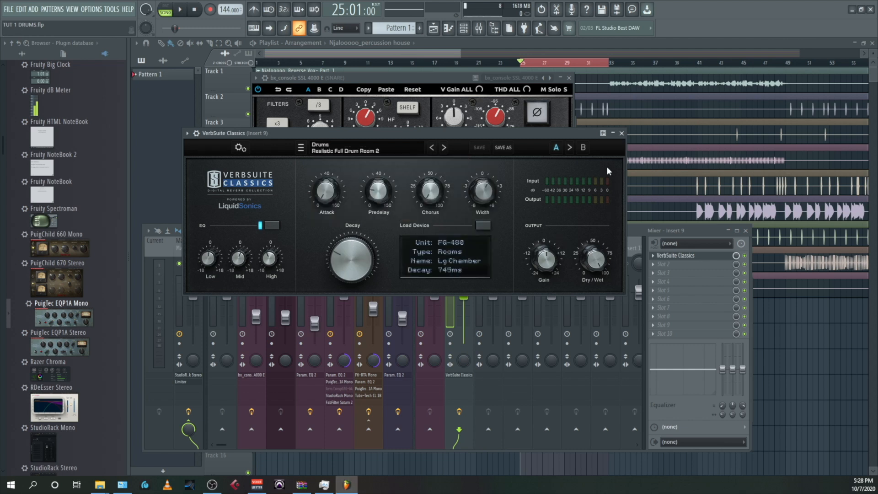
{"action": "left_click", "coordinate": [621, 133]}
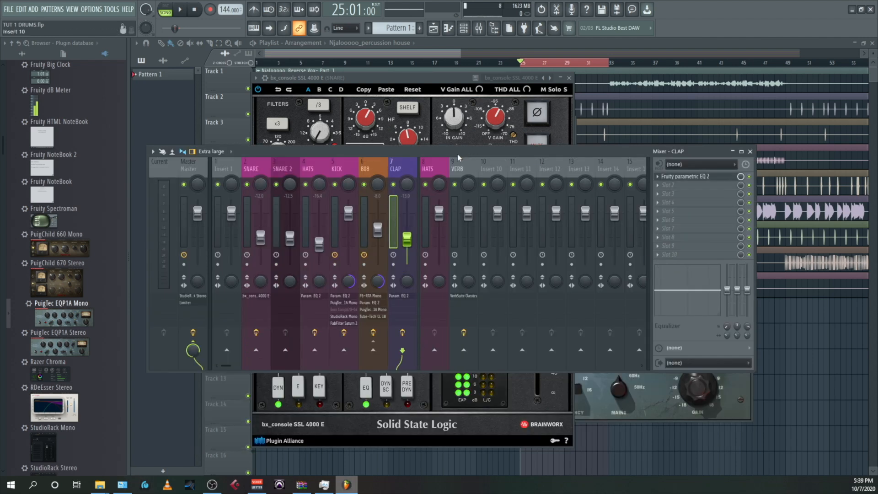
- Select the VERB track on insert 9 and delete VerbSuite Classics from its first effect slot
{"action": "left_click", "coordinate": [460, 172]}
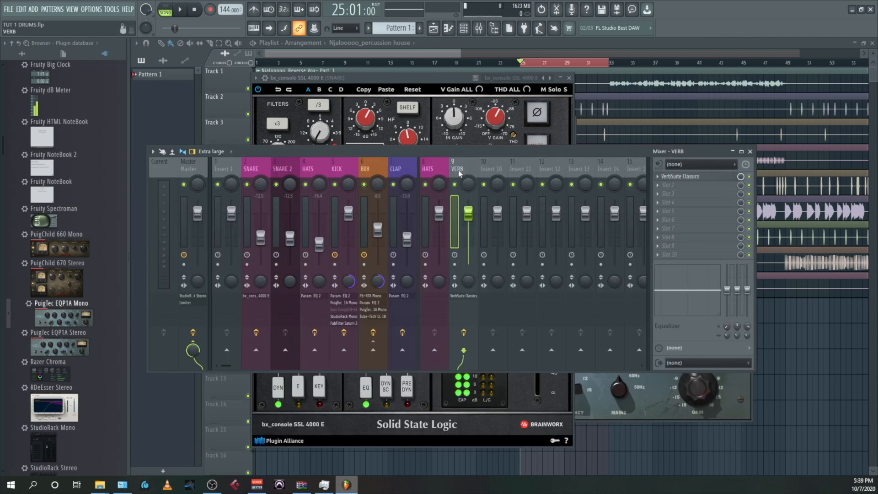
{"action": "left_click", "coordinate": [657, 176]}
{"action": "left_click", "coordinate": [672, 195]}
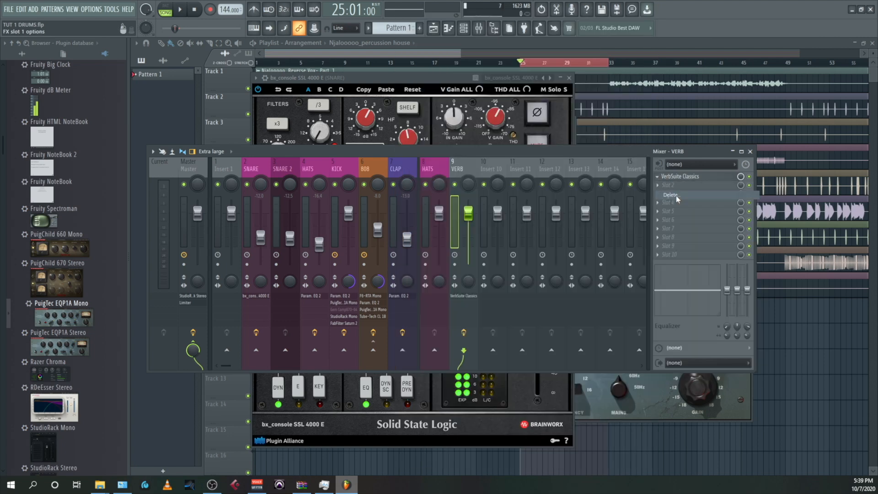
{"action": "left_click", "coordinate": [484, 273]}
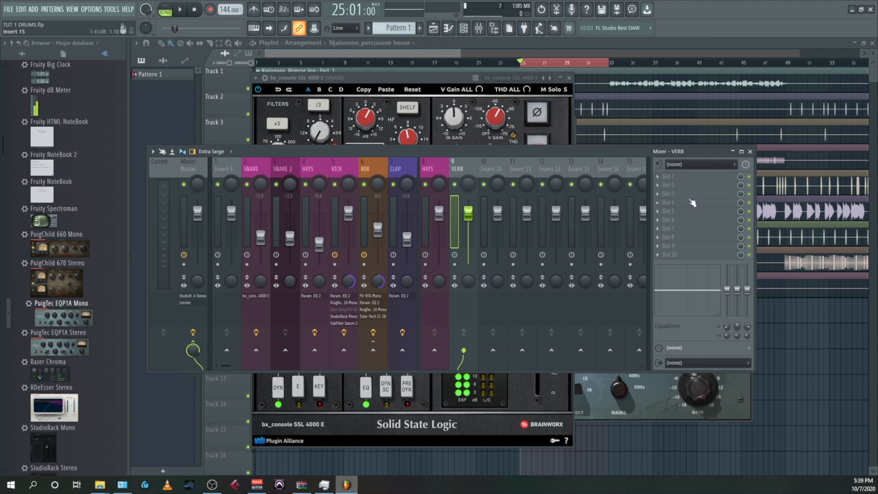
- Load Fruity Parametric EQ 2 into the VERB track's first effect slot
{"action": "left_click", "coordinate": [659, 177]}
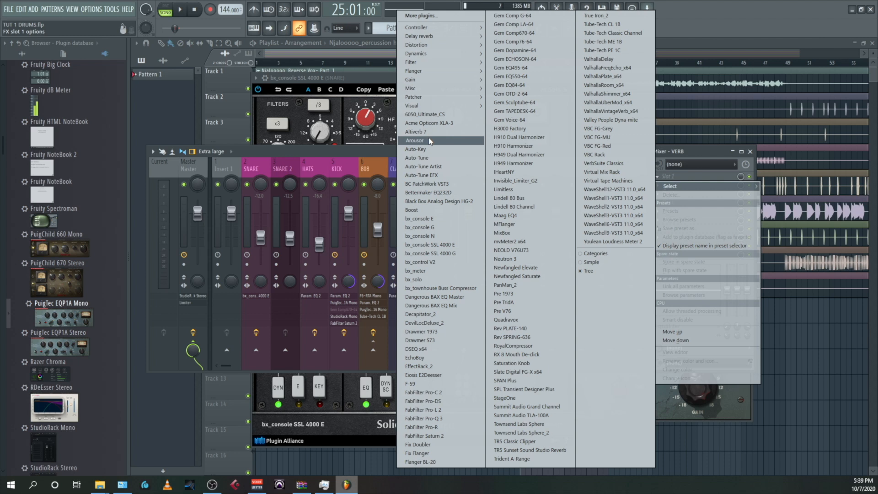
{"action": "mouse_move", "coordinate": [425, 79]}
{"action": "mouse_move", "coordinate": [429, 64]}
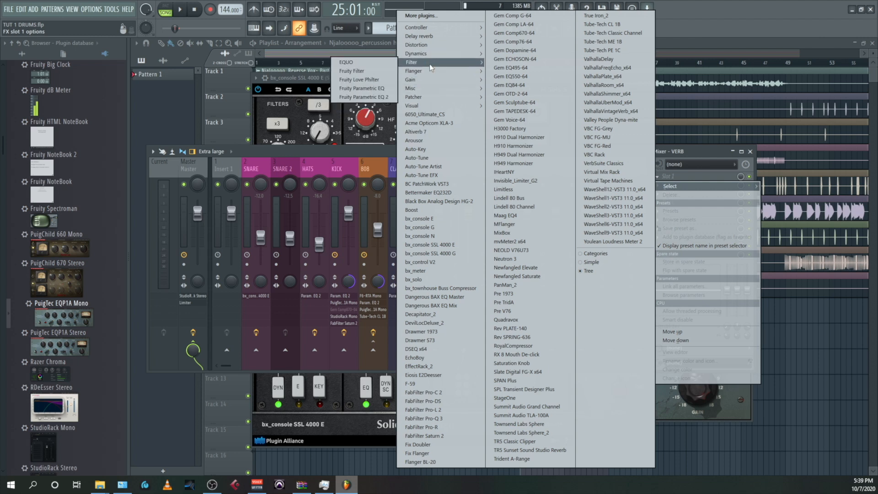
{"action": "left_click", "coordinate": [363, 97]}
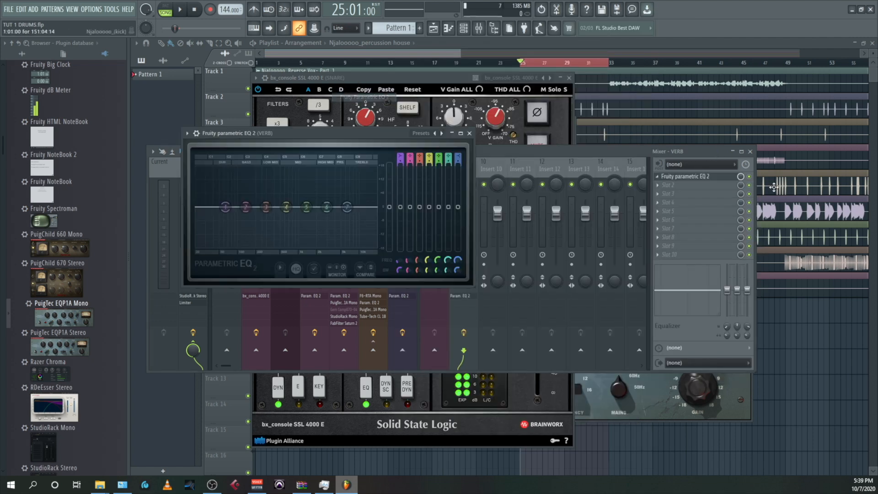
- Set the VERB EQ's band 1 to high pass with its cutoff raised to band 4's frequency, and band 7 to low pass
{"action": "right_click", "coordinate": [227, 208]}
{"action": "mouse_move", "coordinate": [240, 231]}
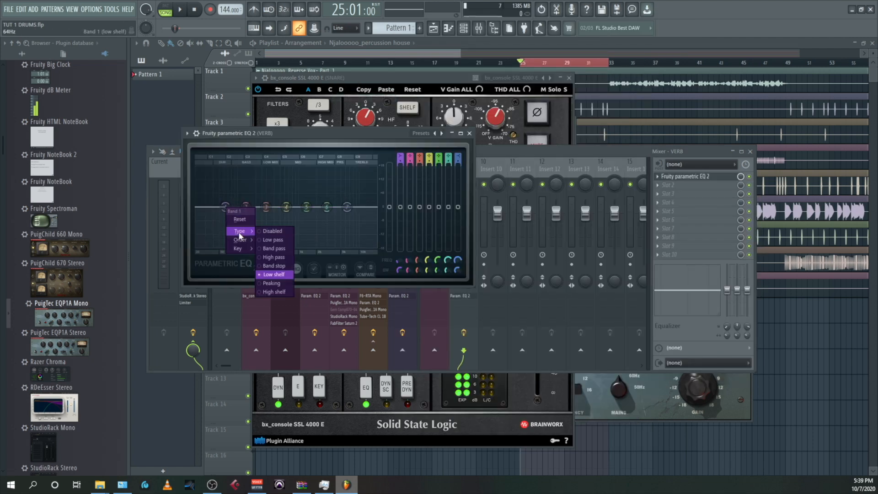
{"action": "left_click", "coordinate": [277, 261]}
{"action": "left_click_drag", "start_coordinate": [225, 206], "coordinate": [342, 209]}
{"action": "right_click", "coordinate": [348, 209]}
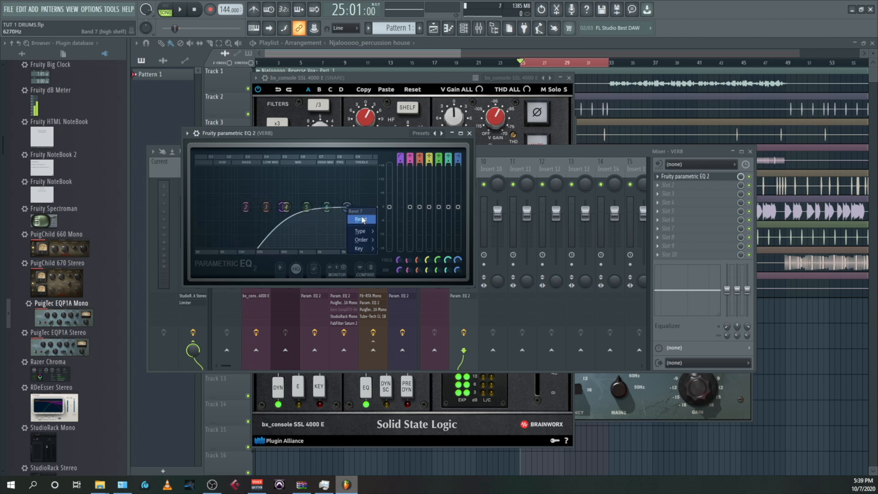
{"action": "mouse_move", "coordinate": [362, 231]}
{"action": "left_click", "coordinate": [409, 242]}
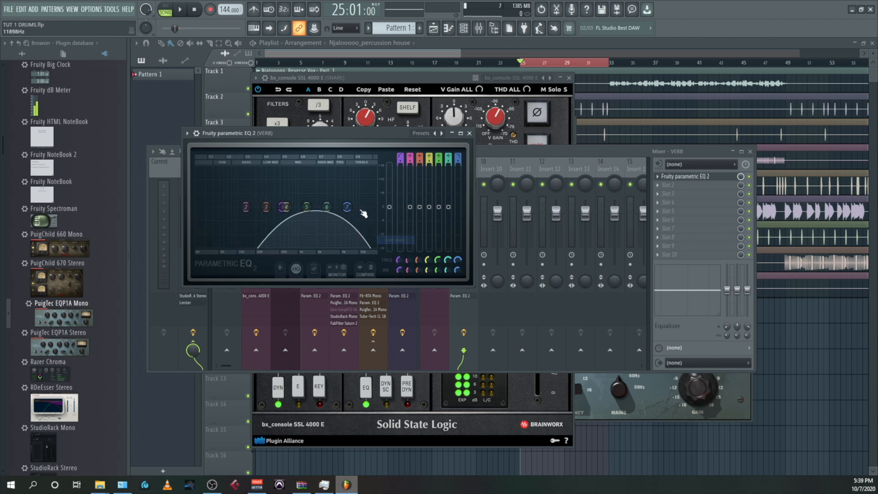
{"action": "left_click_drag", "start_coordinate": [283, 209], "coordinate": [287, 209]}
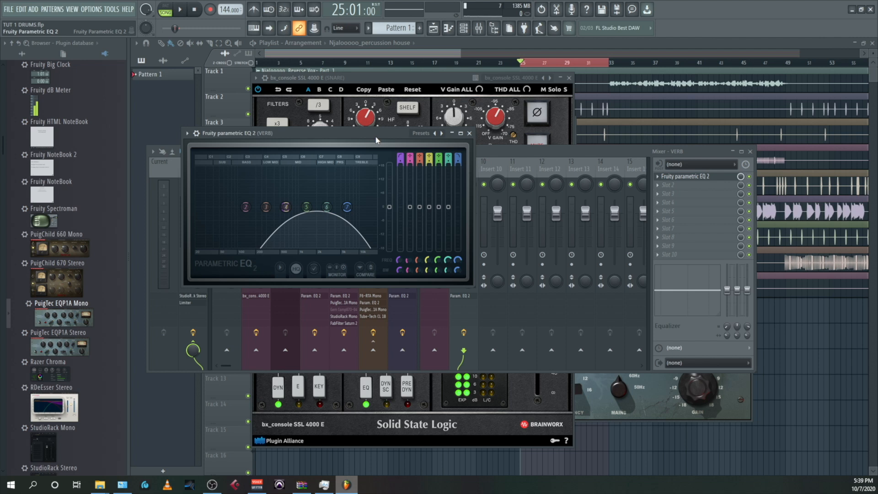
- Load VerbSuite Classics in the VERB track's second slot with the drum preset Realistic Full Drum Room 2, moving the EQ window aside
{"action": "left_click_drag", "start_coordinate": [392, 139], "coordinate": [526, 303]}
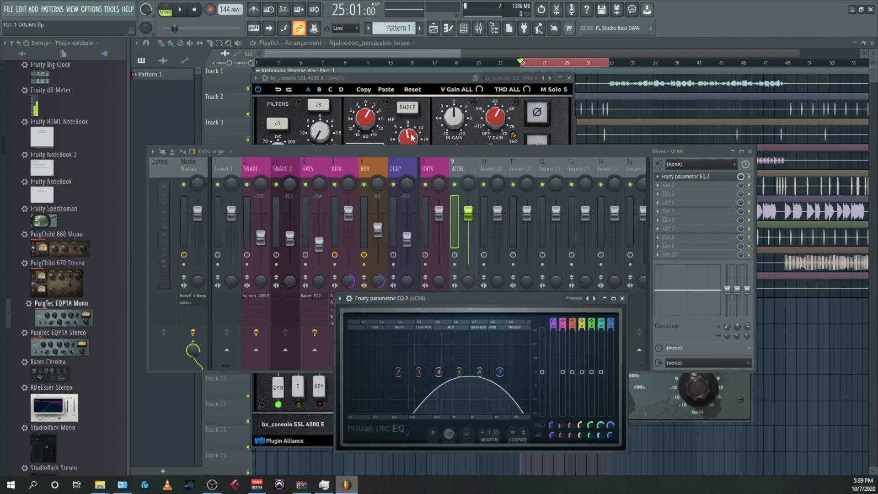
{"action": "left_click", "coordinate": [661, 190]}
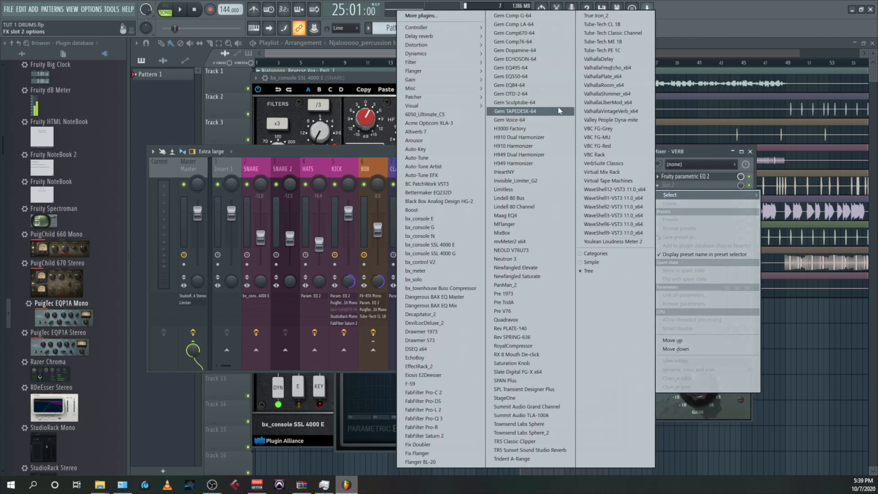
{"action": "left_click", "coordinate": [625, 164]}
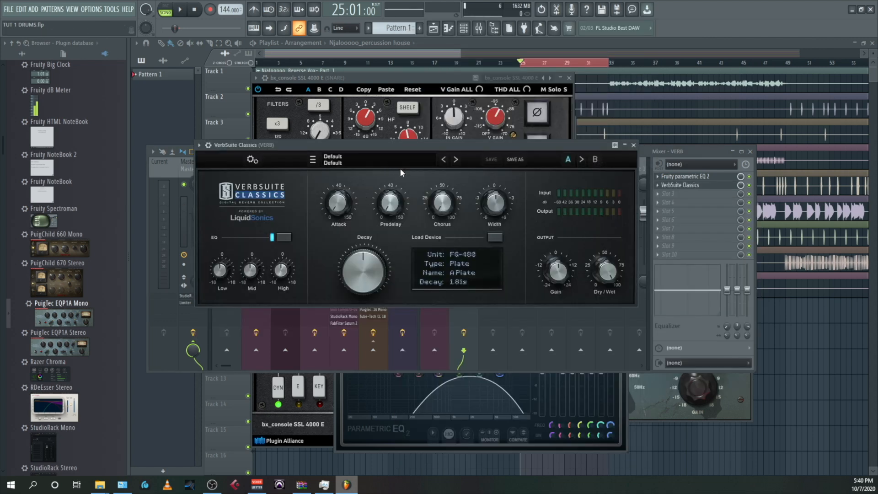
{"action": "left_click", "coordinate": [406, 163]}
{"action": "mouse_move", "coordinate": [380, 173]}
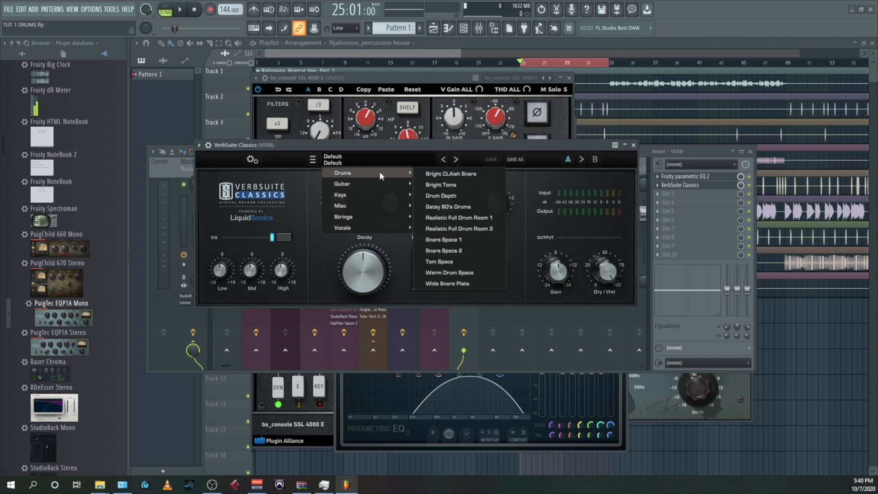
{"action": "left_click", "coordinate": [475, 229]}
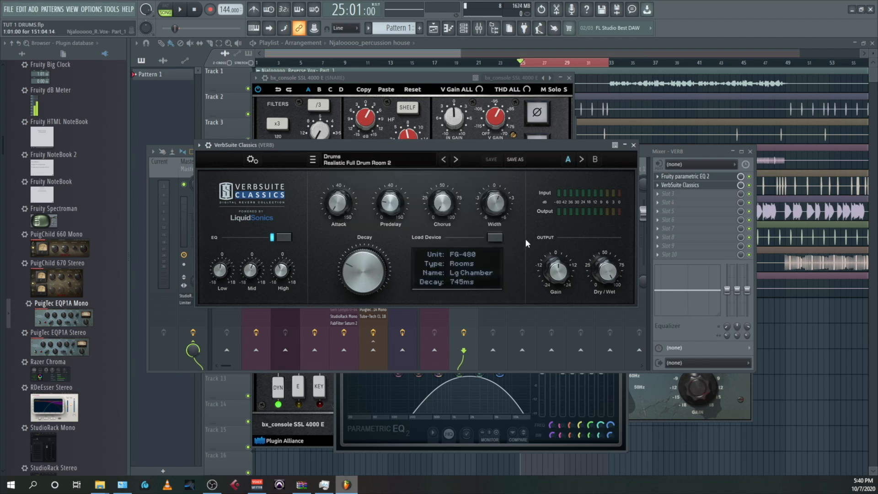
{"action": "left_click", "coordinate": [633, 145]}
- Select the CLAP track, send it to the VERB track on insert 9, and play the mix
{"action": "key", "text": "space"}
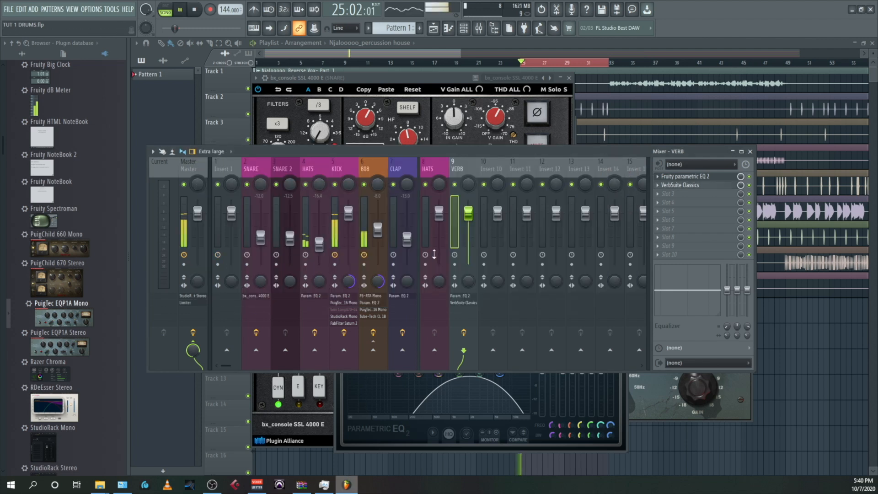
{"action": "left_click", "coordinate": [412, 177]}
{"action": "key", "text": "space"}
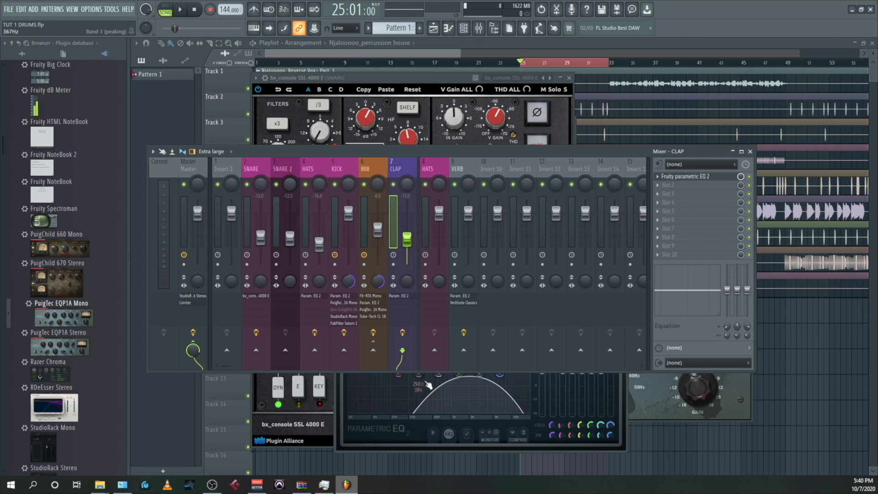
{"action": "left_click", "coordinate": [466, 351]}
{"action": "key", "text": "space"}
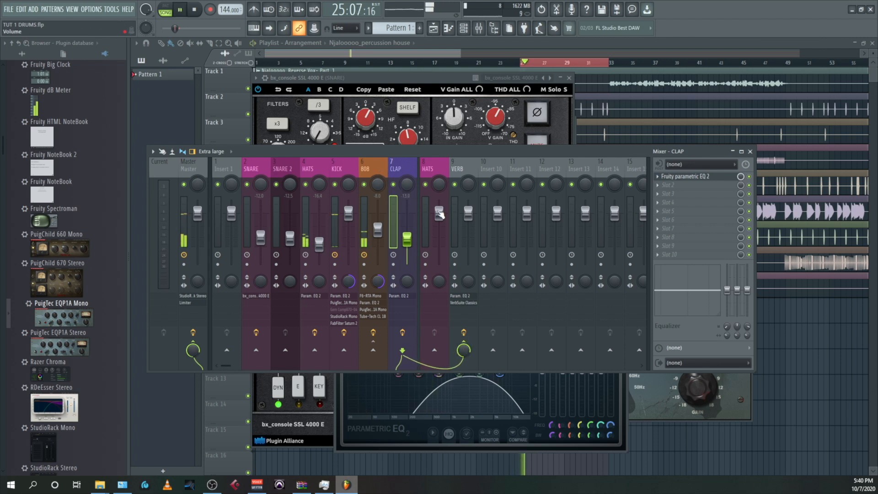
- Restart playback and lower the VERB track's fader to about -20 dB
{"action": "left_click", "coordinate": [471, 215]}
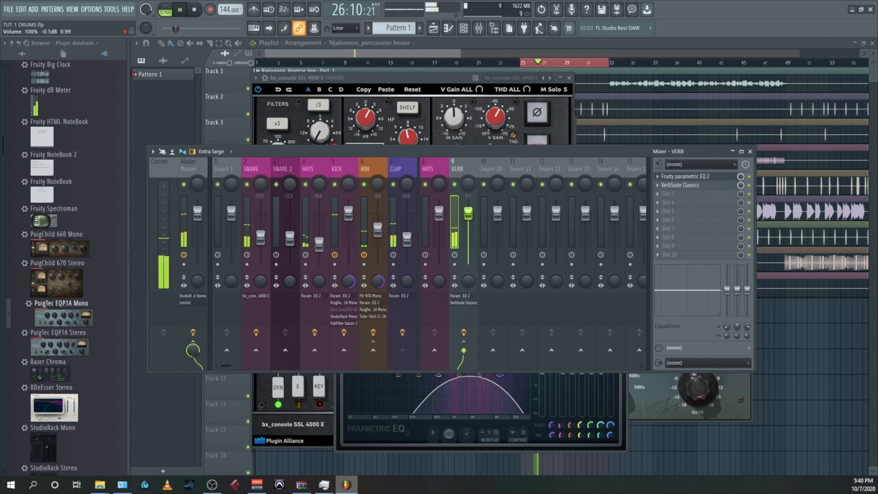
{"action": "key", "text": "space"}
{"action": "key", "text": "space"}
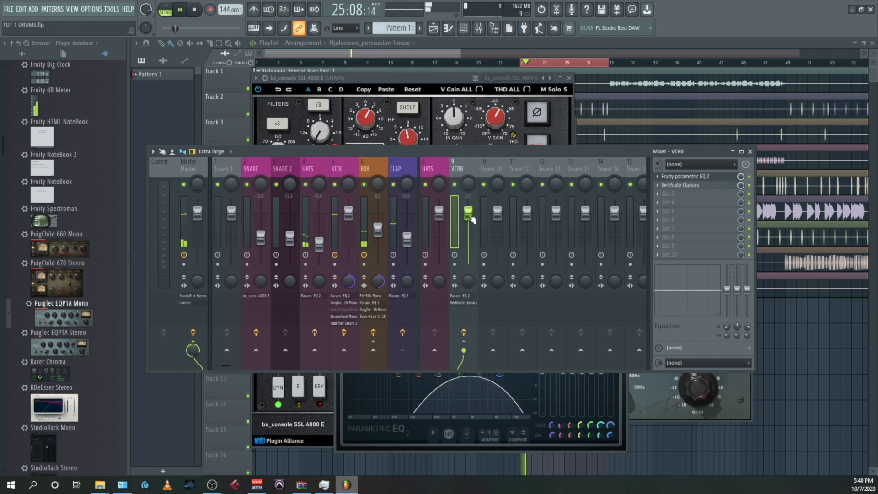
{"action": "left_click_drag", "start_coordinate": [471, 219], "coordinate": [471, 256]}
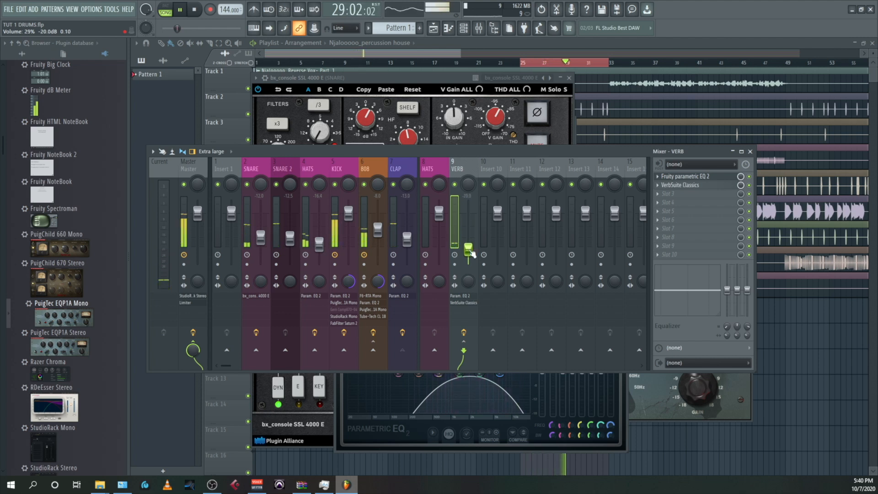
{"action": "left_click_drag", "start_coordinate": [471, 251], "coordinate": [470, 253]}
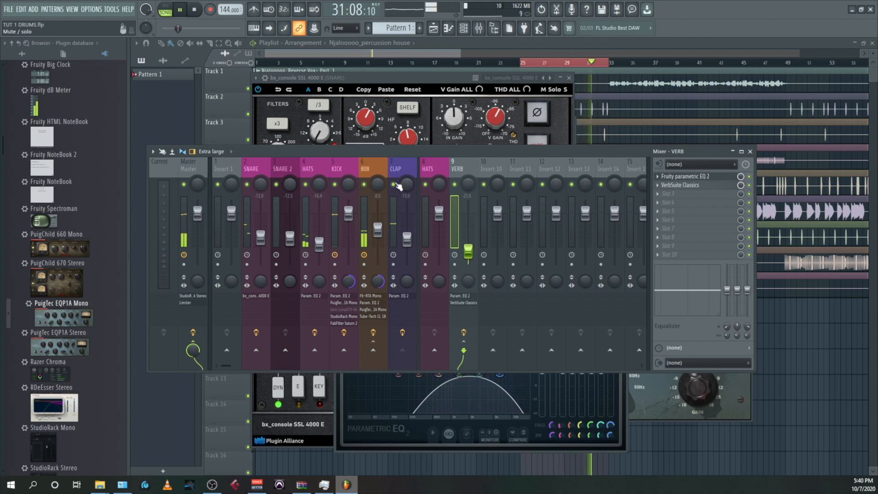
- Audition the CLAP and VERB tracks in isolation, restarting playback, and bring SNARE and SNARE 2 into the soloed group
{"action": "left_click", "coordinate": [455, 185], "text": "ctrl"}
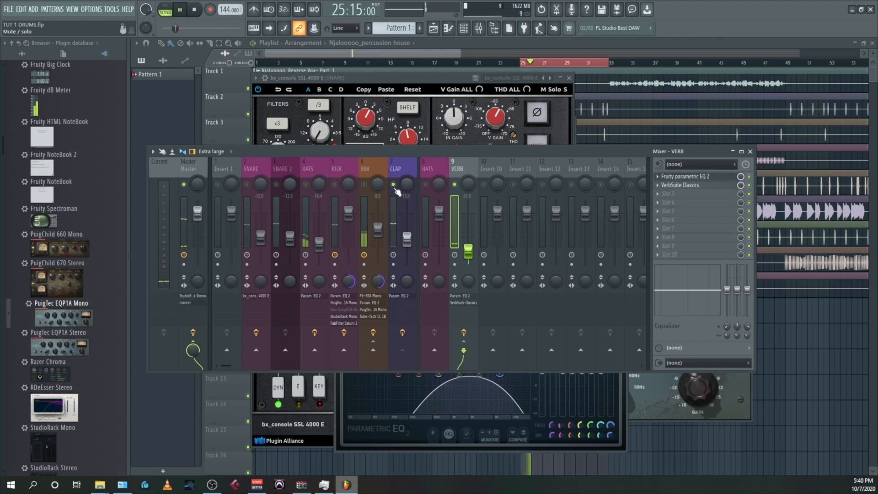
{"action": "key", "text": "space"}
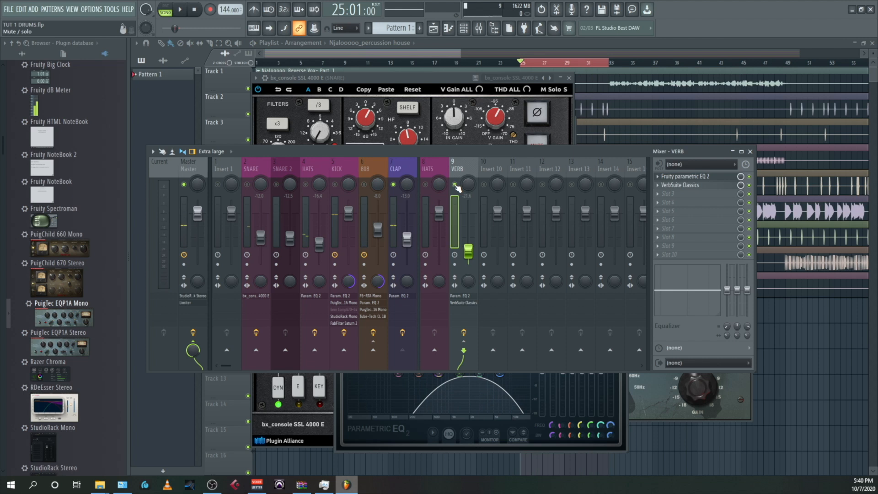
{"action": "key", "text": "space"}
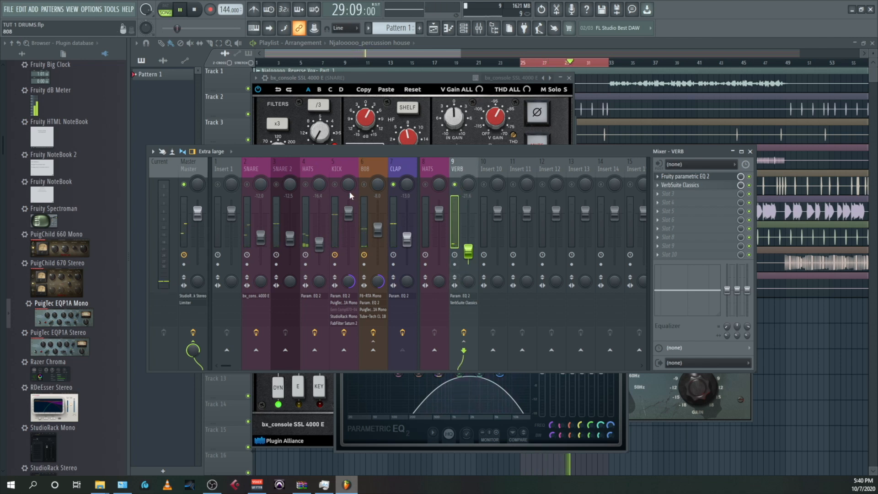
{"action": "left_click", "coordinate": [248, 185]}
{"action": "left_click", "coordinate": [276, 185]}
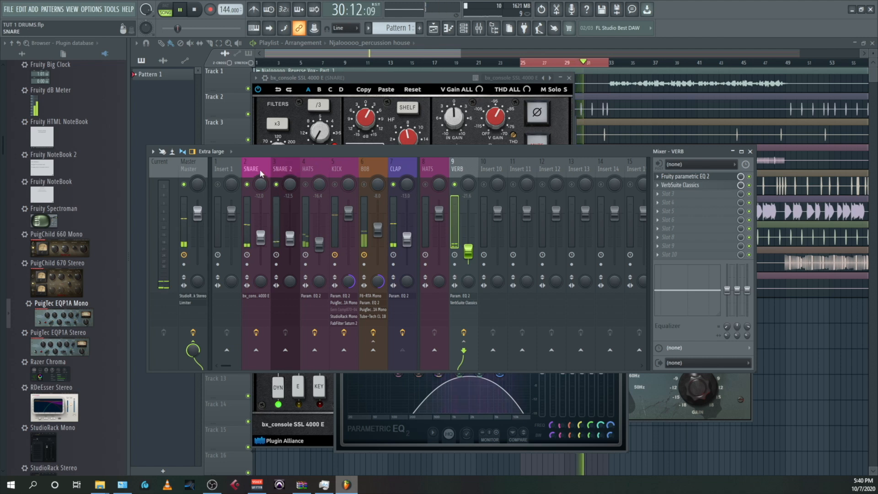
- Send both the SNARE and SNARE 2 tracks to the VERB track on insert 9
{"action": "left_click", "coordinate": [261, 172]}
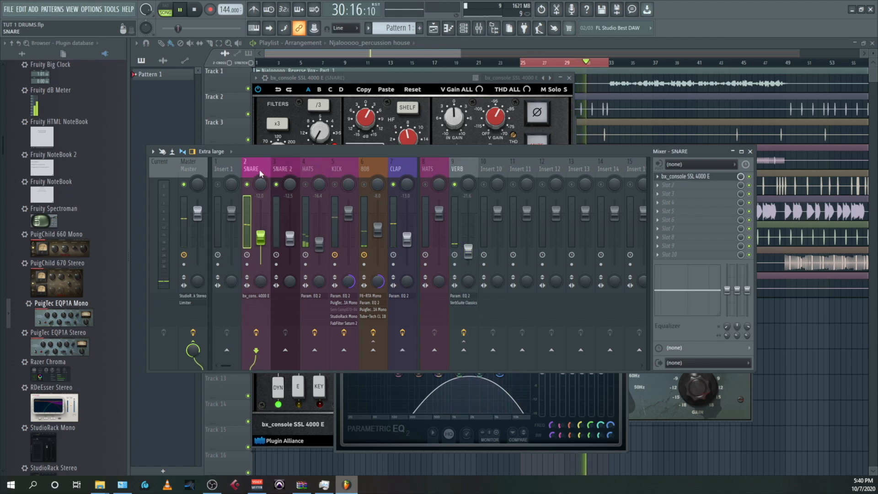
{"action": "left_click", "coordinate": [464, 352]}
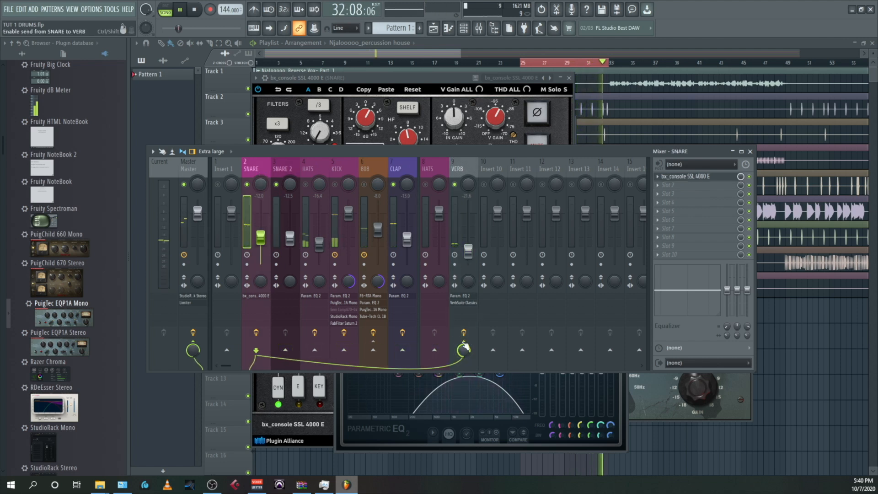
{"action": "left_click", "coordinate": [281, 170]}
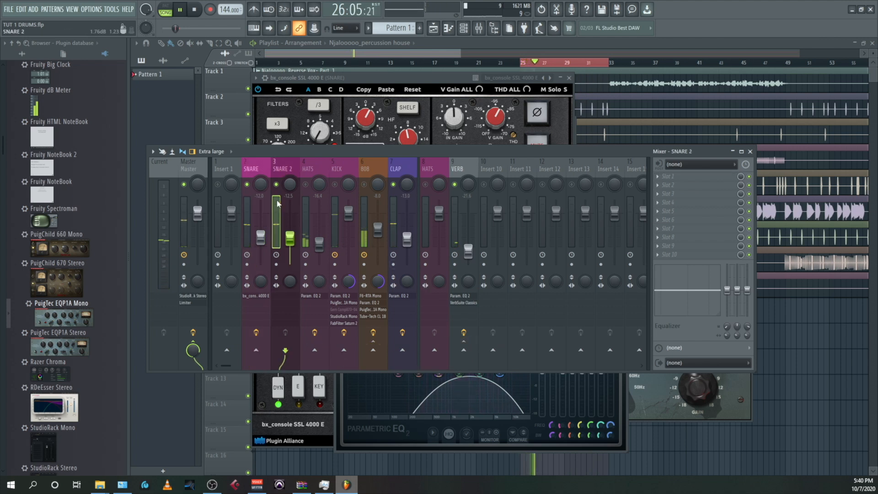
{"action": "left_click", "coordinate": [464, 350]}
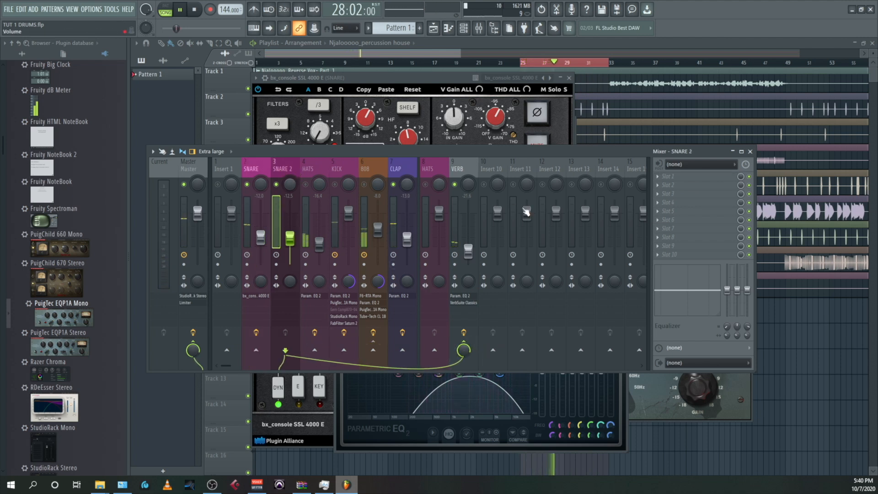
- Restart playback, unsolo the drum tracks so the full mix plays, and lower the VERB track's fader slightly, stopping playback at the end
{"action": "key", "text": "space"}
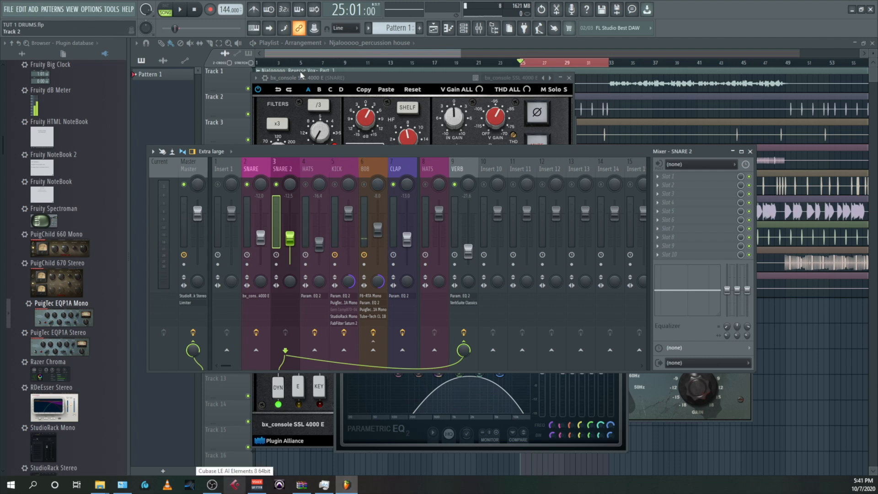
{"action": "key", "text": "space"}
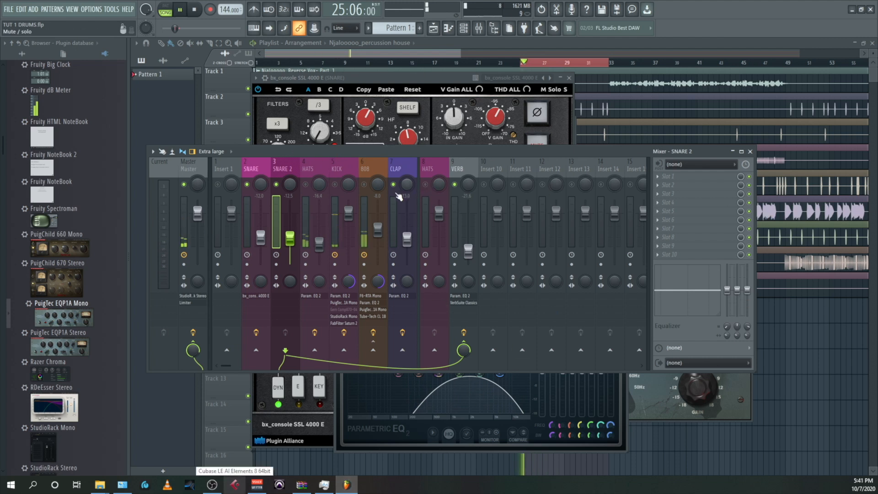
{"action": "right_click", "coordinate": [394, 185]}
{"action": "right_click", "coordinate": [394, 185]}
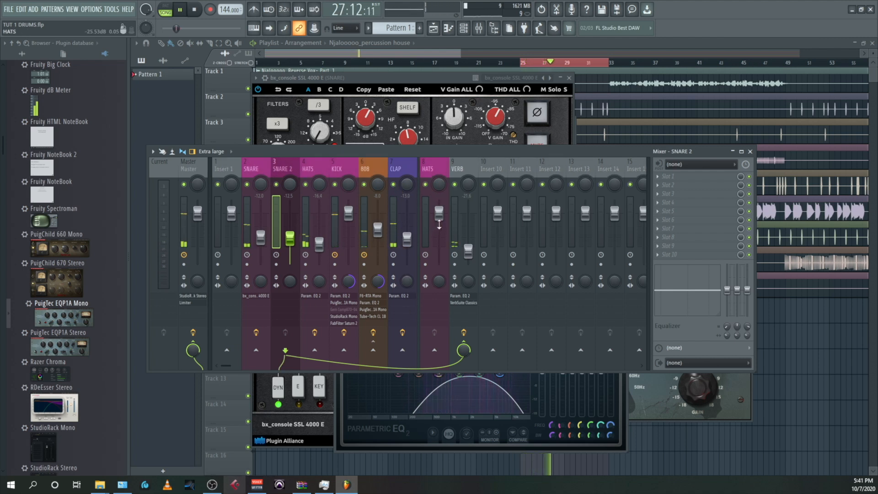
{"action": "left_click_drag", "start_coordinate": [473, 251], "coordinate": [473, 257]}
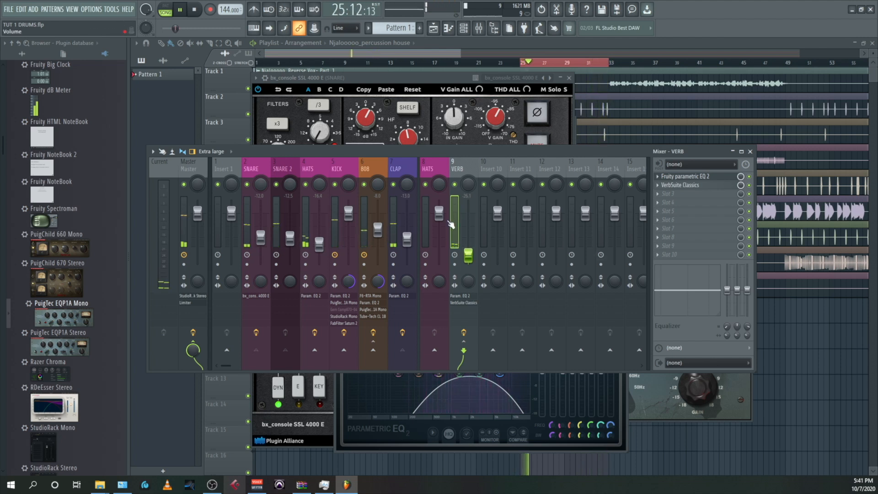
{"action": "key", "text": "space"}
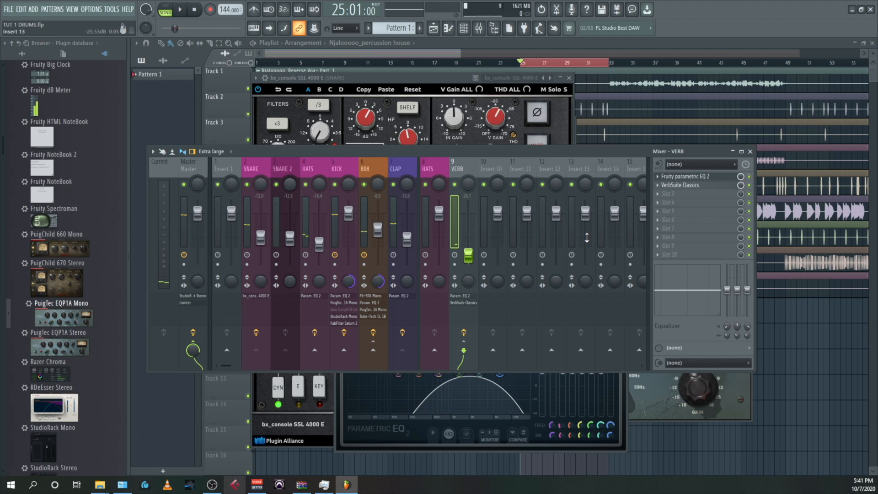